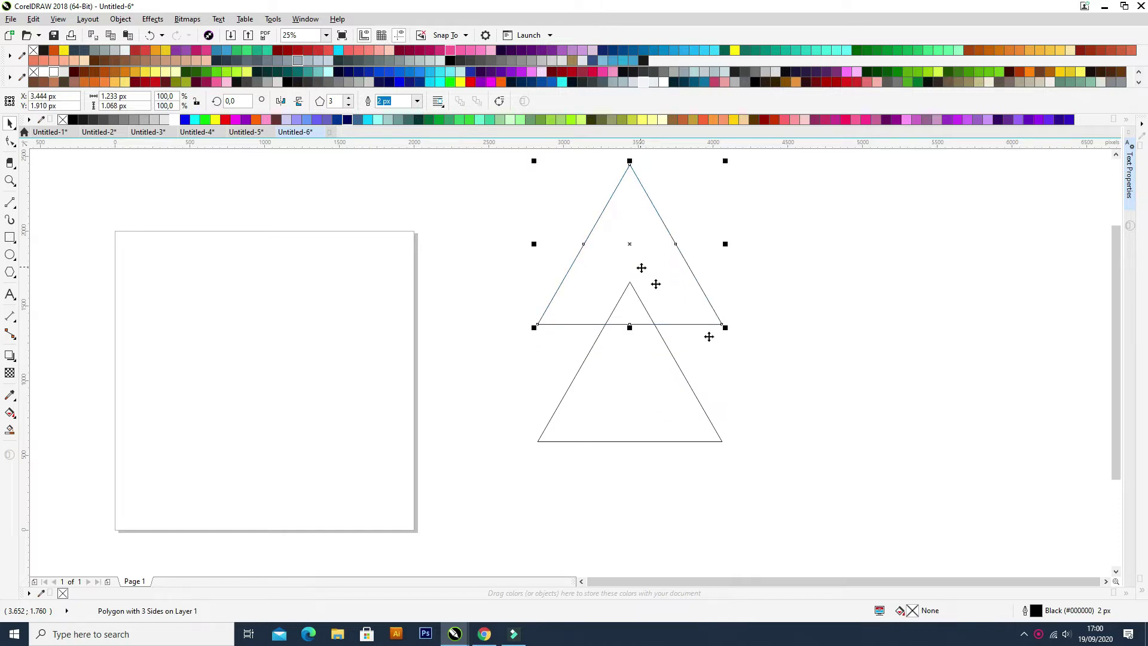
# Step: Smart-fill the overlapping area of the two triangles, and delete the upper large triangle
pyautogui.click(102, 431)
pyautogui.click(10, 429)
pyautogui.click(630, 306)
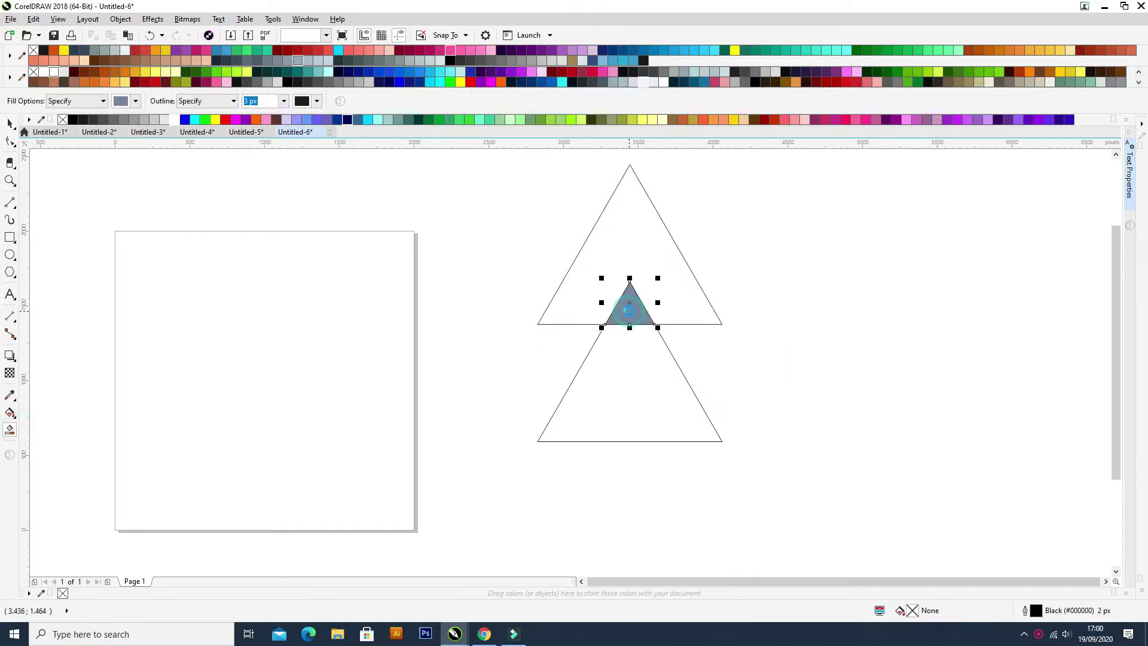
pyautogui.press('space')
pyautogui.moveTo(679, 292); pyautogui.dragTo(783, 286)
pyautogui.press('Delete')
pyautogui.click(792, 321)
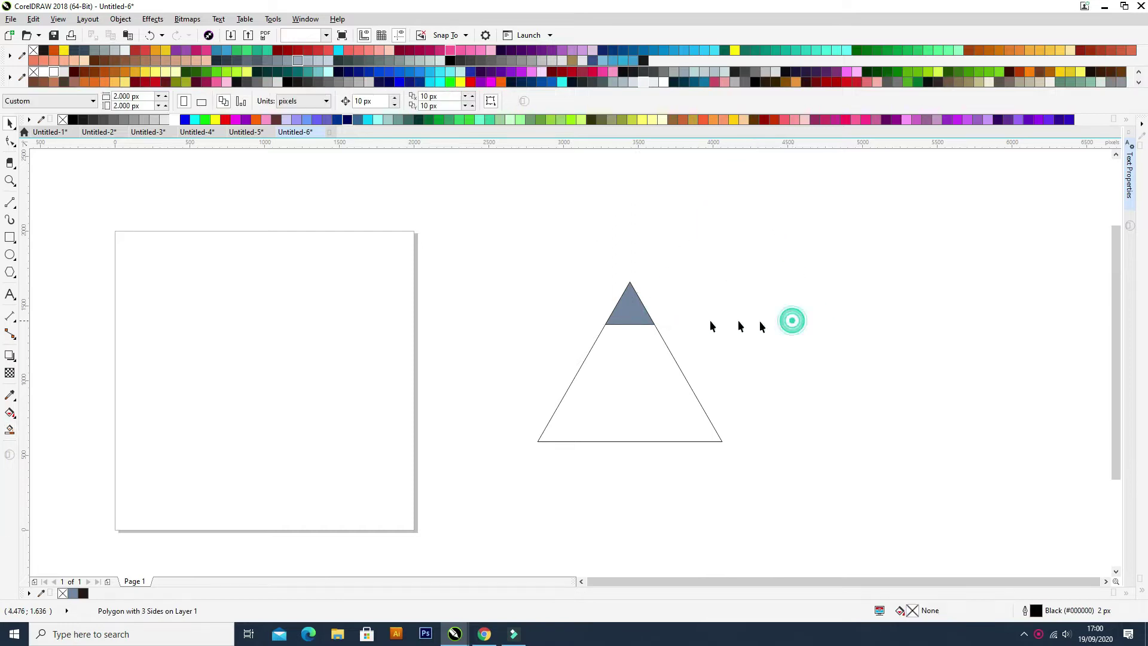
# Step: Trim the top of the remaining large triangle with the small filled triangle
pyautogui.click(632, 304)
pyautogui.keyDown('shift'); pyautogui.click(639, 354); pyautogui.keyUp('shift')
pyautogui.click(361, 103)
pyautogui.click(752, 307)
# Step: Move the small triangle aside and delete the stray node at the trimmed top of the large shape
pyautogui.click(637, 309)
pyautogui.scroll(-1, 543, 313)
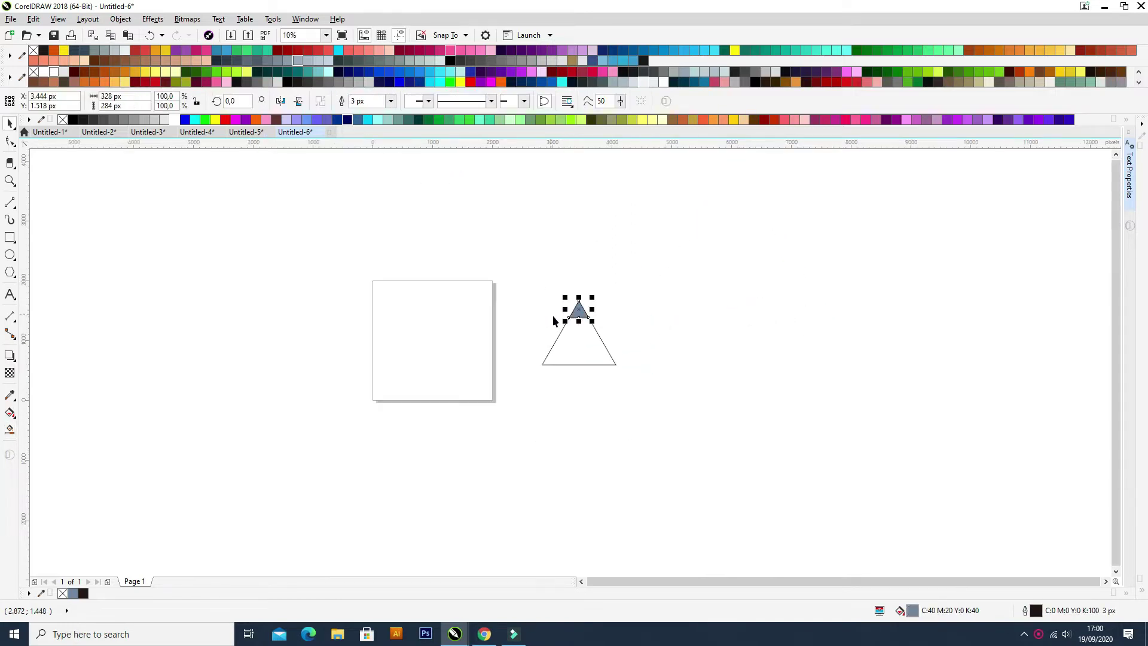
pyautogui.scroll(1, 554, 317)
pyautogui.moveTo(607, 307); pyautogui.dragTo(520, 337)
pyautogui.doubleClick(618, 347)
pyautogui.scroll(2, 615, 287)
pyautogui.doubleClick(597, 243)
pyautogui.doubleClick(597, 251)
pyautogui.scroll(-2, 597, 265)
pyautogui.press('space')
# Step: Fit the small triangle into the large shape's lower-left corner and trim that corner off
pyautogui.moveTo(504, 315); pyautogui.dragTo(627, 306)
pyautogui.click(615, 372)
pyautogui.click(623, 361)
pyautogui.moveTo(599, 371); pyautogui.dragTo(514, 422)
pyautogui.click(530, 413)
pyautogui.keyDown('shift'); pyautogui.click(585, 375); pyautogui.keyUp('shift')
pyautogui.click(362, 102)
# Step: Move the small triangle clear of the shape and delete the stray node at the cut lower-left corner
pyautogui.click(525, 410)
pyautogui.moveTo(525, 410); pyautogui.dragTo(467, 425)
pyautogui.click(587, 370)
pyautogui.press('F10')
pyautogui.doubleClick(505, 419)
pyautogui.press('space')
pyautogui.click(539, 447)
# Step: Place the small triangle in the shape's lower-right corner and trim that corner away
pyautogui.moveTo(466, 427); pyautogui.dragTo(690, 420)
pyautogui.click(460, 428)
pyautogui.click(766, 413)
pyautogui.scroll(1, 694, 407)
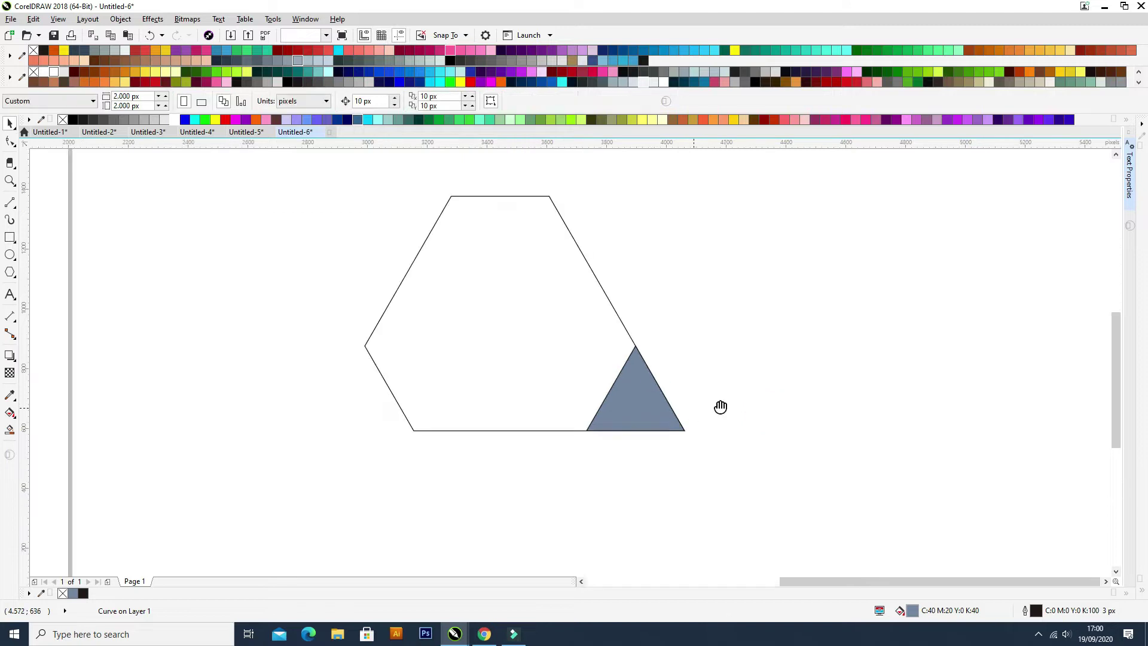
pyautogui.scroll(-1, 719, 404)
pyautogui.click(683, 396)
pyautogui.keyDown('shift'); pyautogui.click(650, 358); pyautogui.keyUp('shift')
pyautogui.click(359, 101)
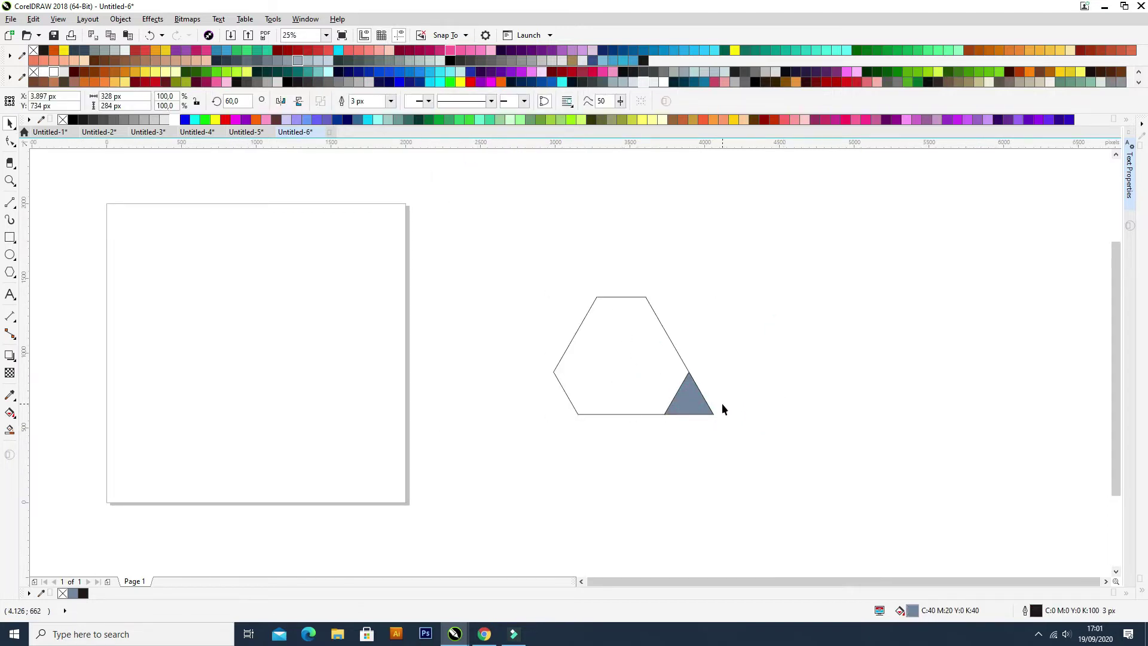
# Step: Delete the stray node at the trimmed lower-right corner and remove the small filled triangle
pyautogui.scroll(2, 719, 406)
pyautogui.moveTo(718, 400); pyautogui.dragTo(743, 397)
pyautogui.click(748, 436)
pyautogui.click(597, 340)
pyautogui.press('F10')
pyautogui.doubleClick(712, 419)
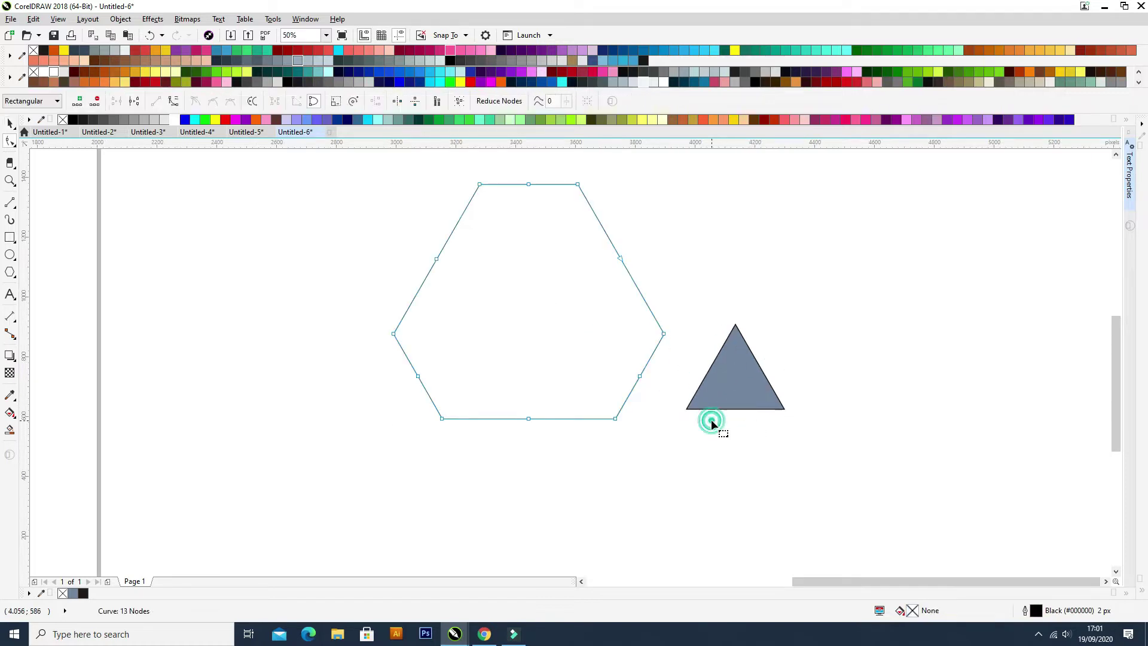
pyautogui.press('space')
pyautogui.moveTo(735, 389); pyautogui.dragTo(839, 374)
pyautogui.press('Delete')
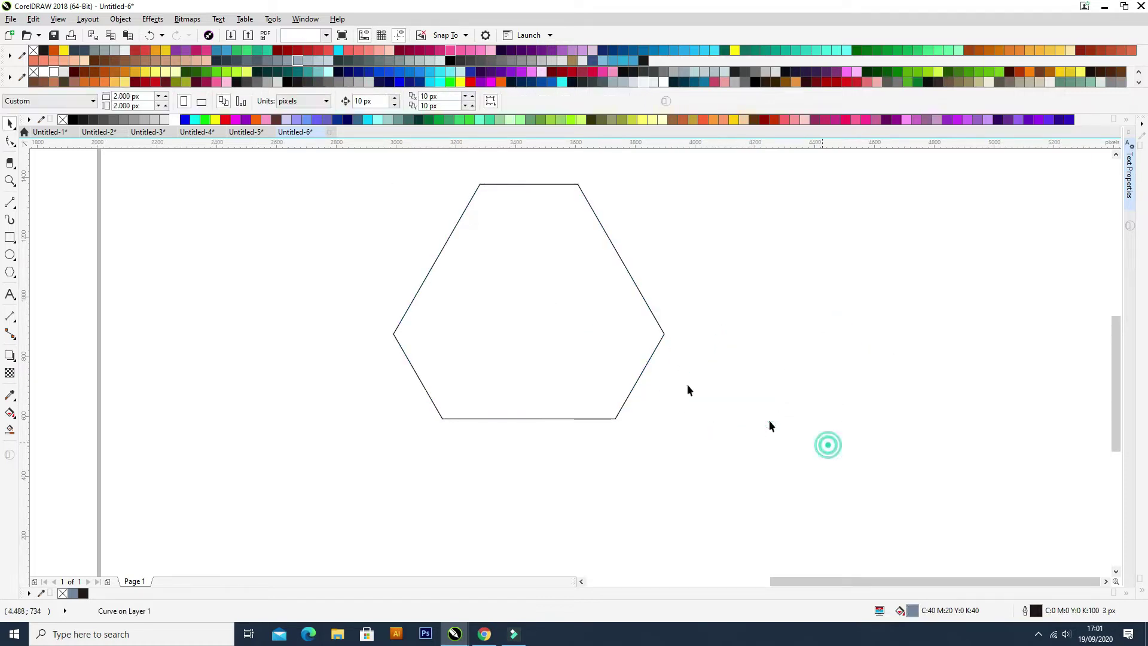
# Step: Turn the six-sided shape upside down so its longer horizontal edge is on top
pyautogui.scroll(-2, 638, 344)
pyautogui.click(608, 295)
pyautogui.moveTo(586, 256)
pyautogui.mouseDown()
pyautogui.moveTo(587, 366)
pyautogui.moveTo(645, 299)
pyautogui.mouseUp()
pyautogui.moveTo(638, 226); pyautogui.dragTo(654, 366)
pyautogui.click(763, 375)
pyautogui.moveTo(760, 385); pyautogui.dragTo(605, 316)
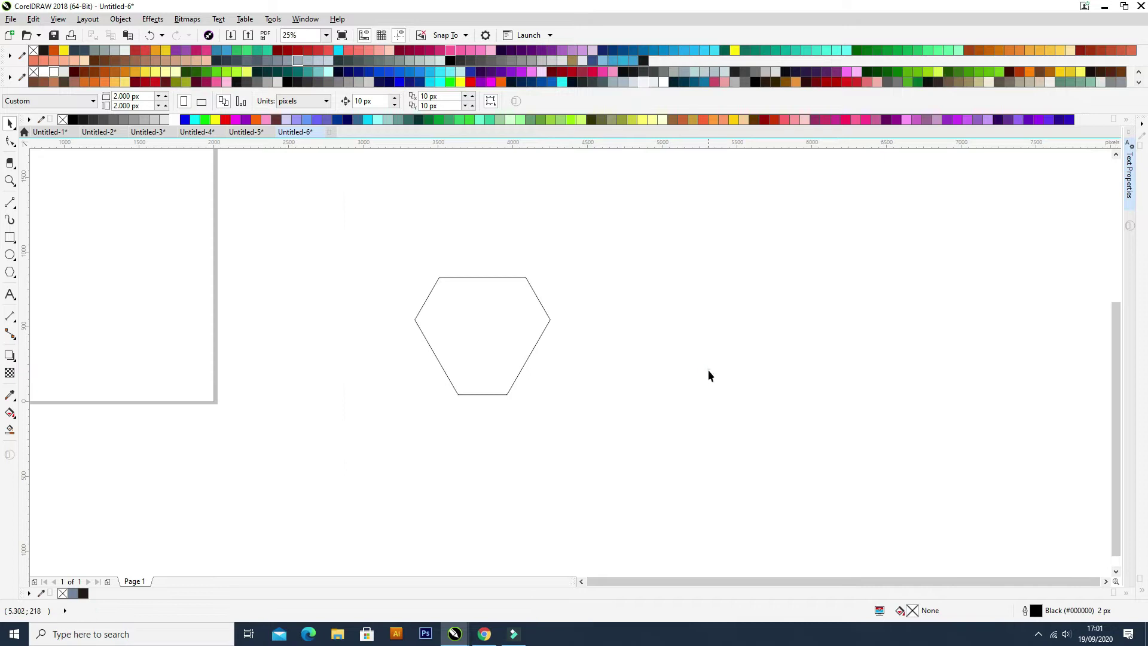
# Step: Draw a tall, narrow rectangle about 136 by 1624 px beside the six-sided shape
pyautogui.click(11, 237)
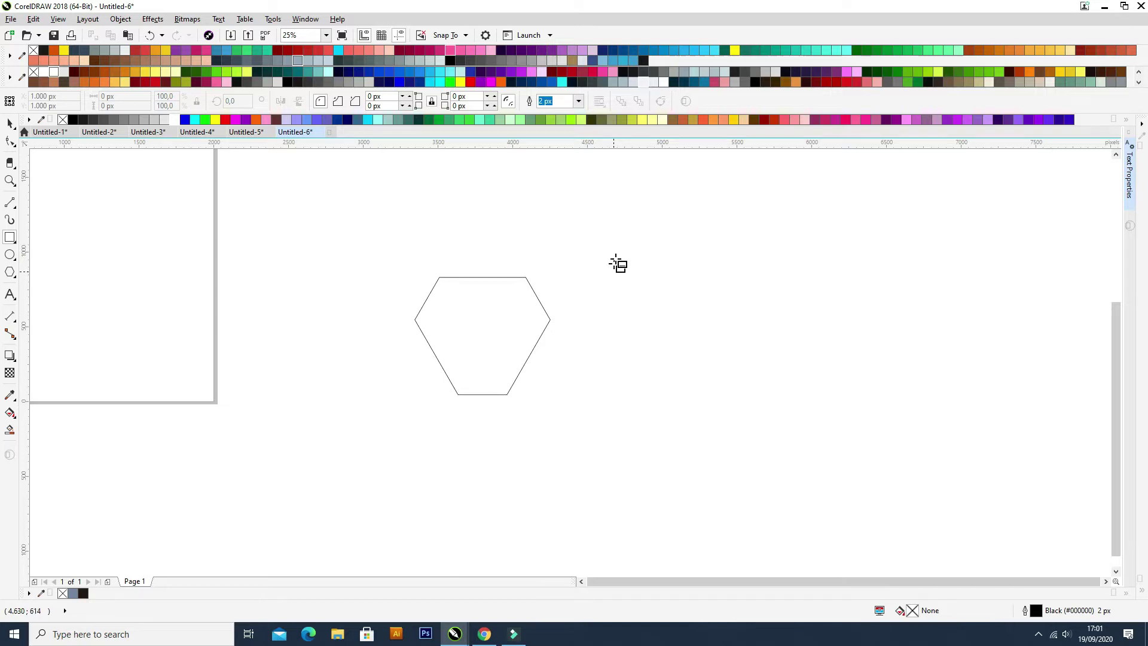
pyautogui.moveTo(622, 243); pyautogui.dragTo(643, 488)
pyautogui.press('space')
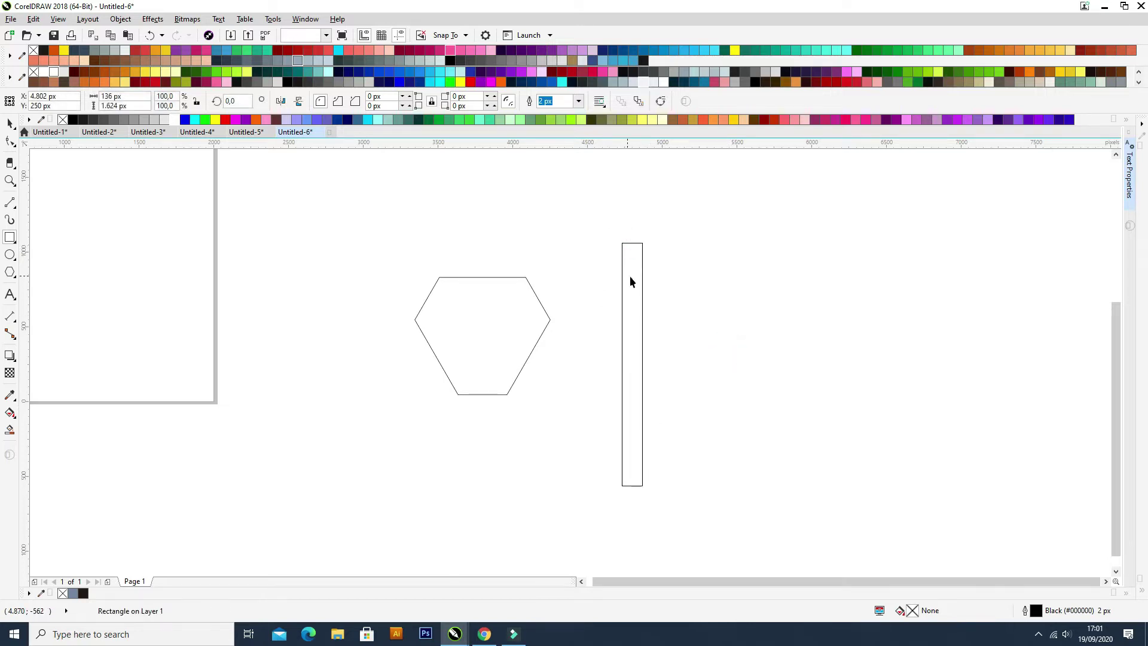
# Step: Repeat copies of the rectangle sideways and delete the overlapping one, making a row of five evenly spaced bars
pyautogui.scroll(2, 622, 256)
pyautogui.moveTo(611, 236); pyautogui.dragTo(672, 235)
pyautogui.click(623, 253)
pyautogui.hotkey('ctrl', 'r')
pyautogui.hotkey('ctrl', 'r')
pyautogui.hotkey('ctrl', 'r')
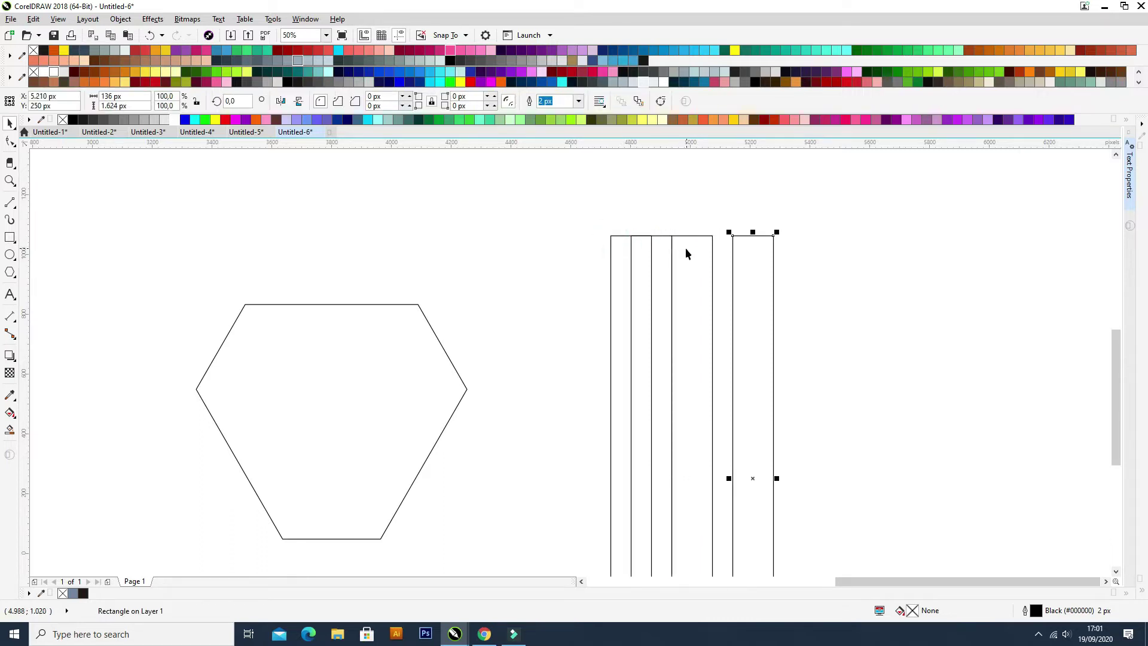
pyautogui.click(662, 252)
pyautogui.press('Delete')
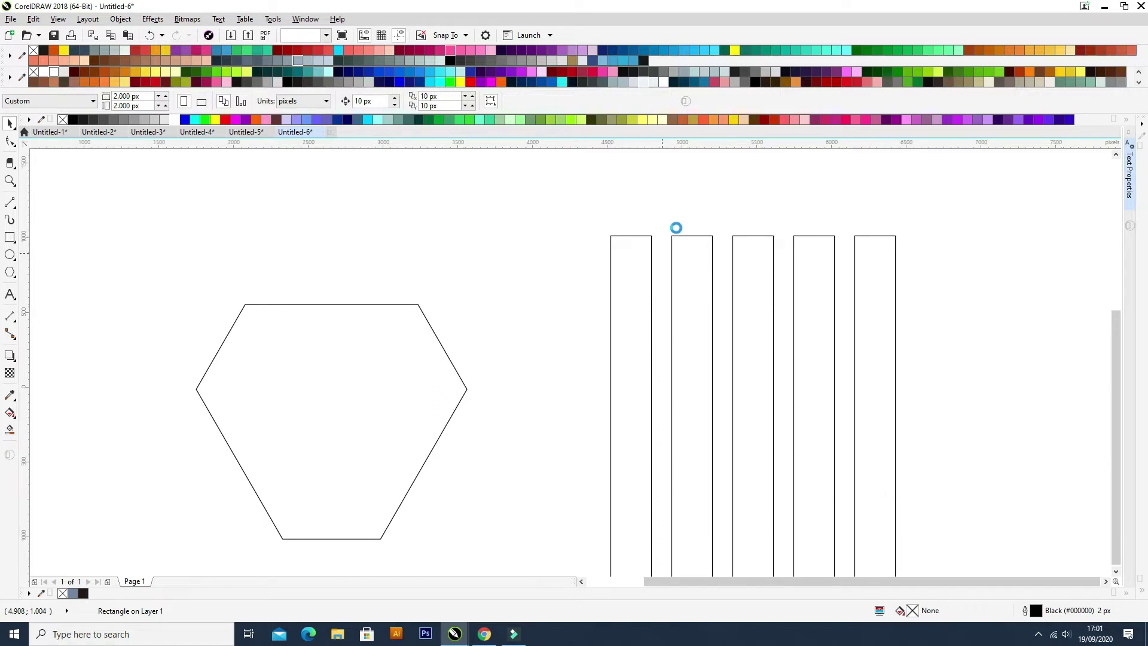
# Step: Group the five bars and rotate the group to 270 degrees so the bars lie horizontally
pyautogui.scroll(-1, 675, 222)
pyautogui.moveTo(826, 477); pyautogui.dragTo(843, 519)
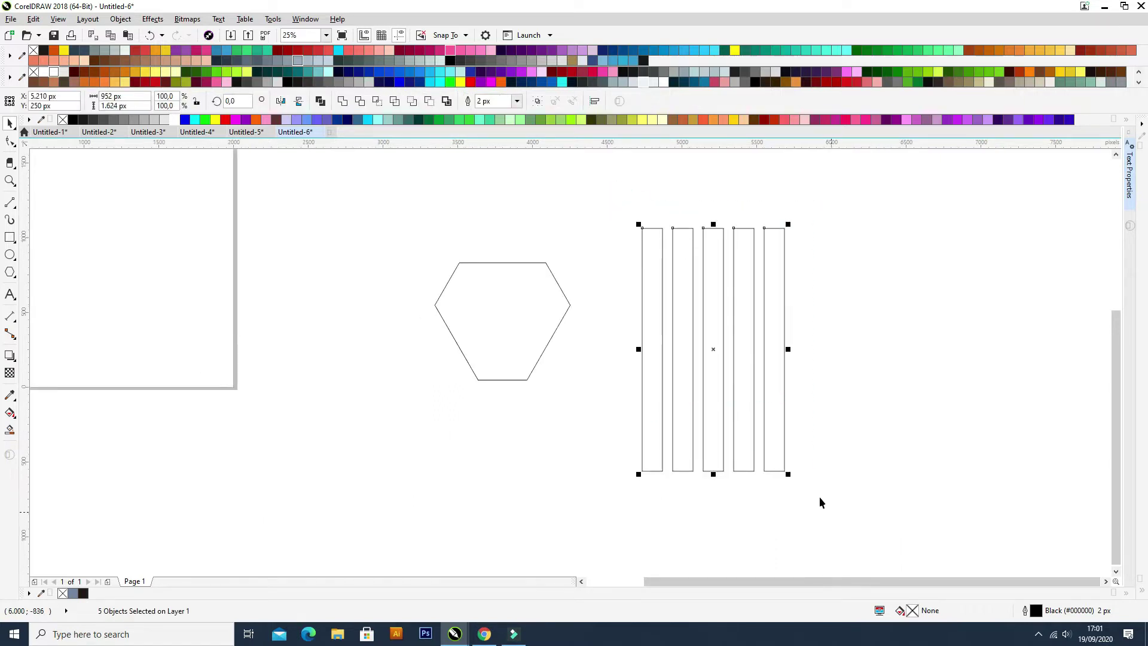
pyautogui.hotkey('ctrl', 'g')
pyautogui.click(742, 269)
pyautogui.moveTo(788, 224); pyautogui.dragTo(853, 428)
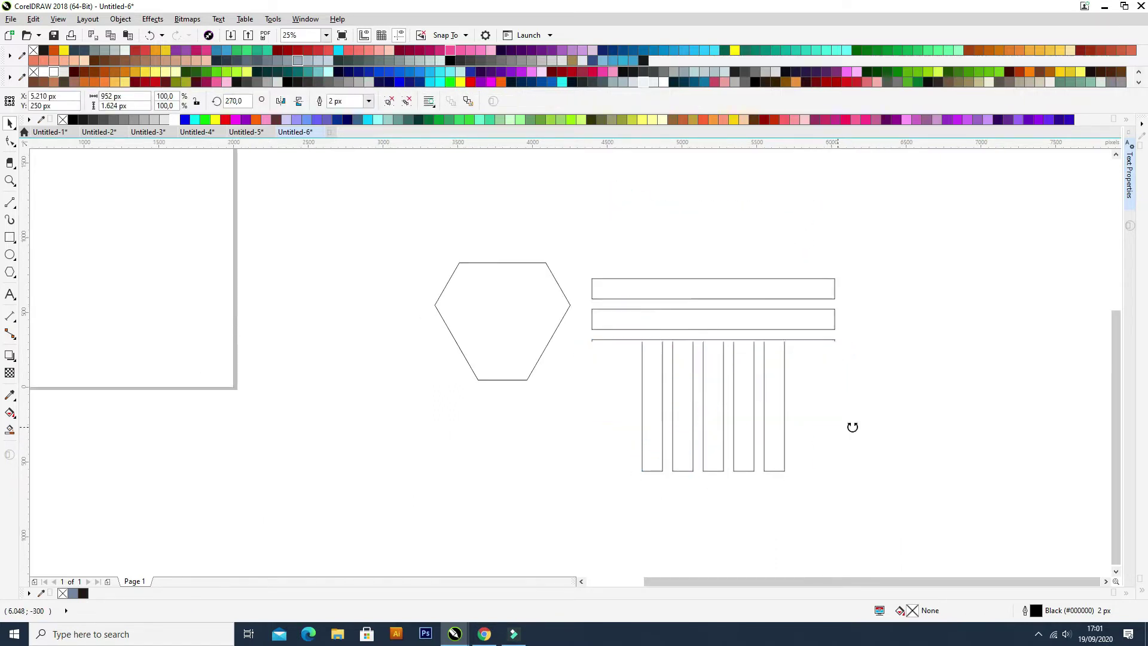
pyautogui.click(928, 415)
# Step: Move the bar group over the six-sided shape and squash it so the bars fit the shape's height
pyautogui.click(743, 287)
pyautogui.moveTo(718, 277); pyautogui.dragTo(538, 275)
pyautogui.click(696, 292)
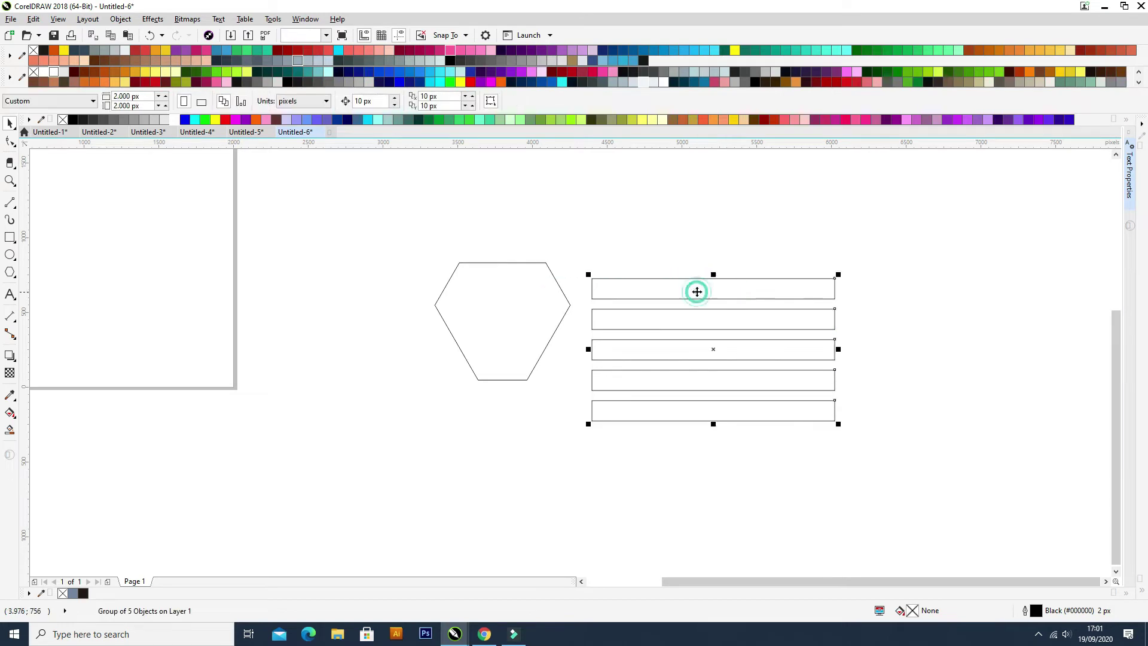
pyautogui.moveTo(712, 277); pyautogui.dragTo(506, 272)
pyautogui.moveTo(499, 409); pyautogui.dragTo(502, 385)
pyautogui.click(562, 417)
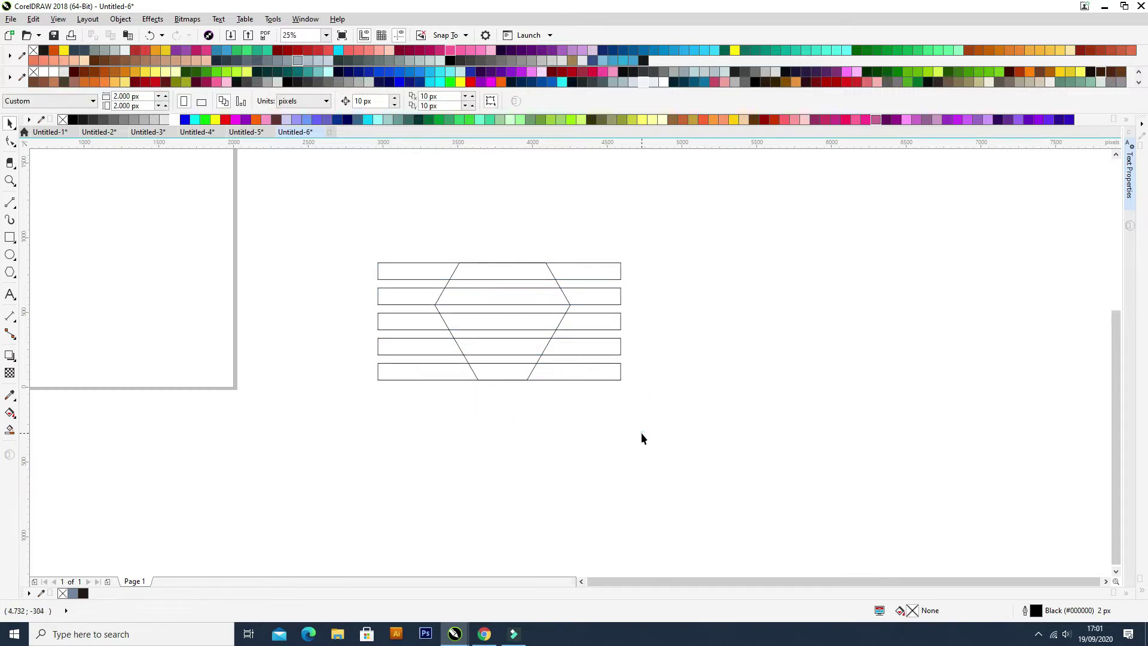
# Step: Make a copy of the bar group rotated to 210 degrees and align it with the shape's slanted lower-left side
pyautogui.scroll(1, 506, 356)
pyautogui.scroll(-1, 508, 356)
pyautogui.click(589, 279)
pyautogui.click(591, 276)
pyautogui.moveTo(627, 259); pyautogui.dragTo(789, 361)
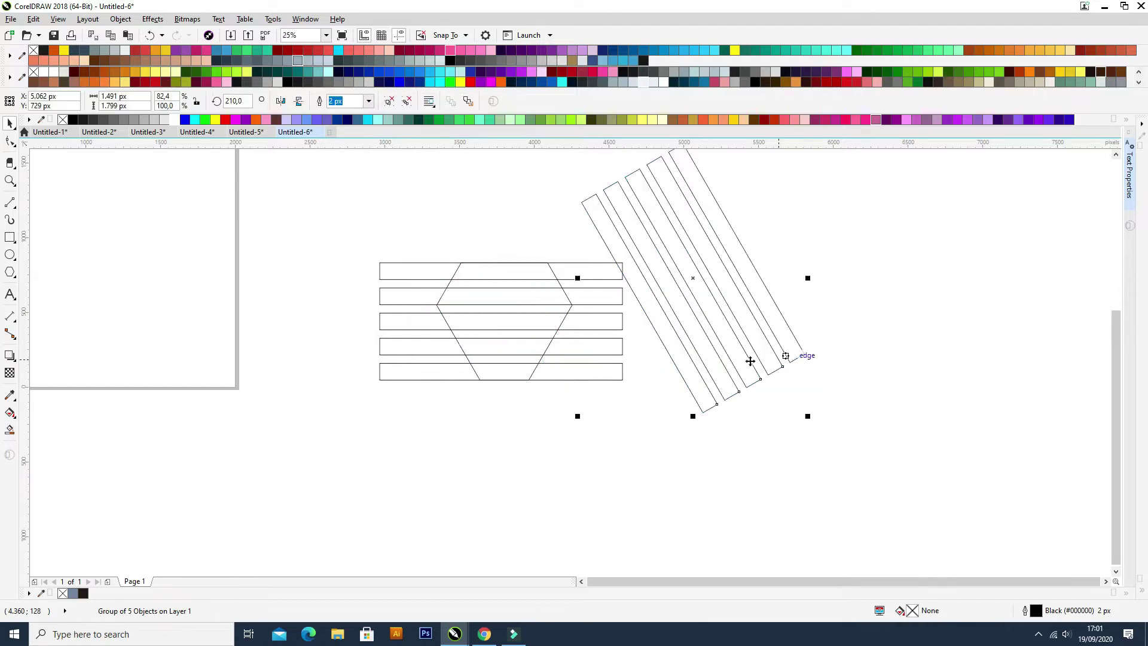
pyautogui.moveTo(652, 324); pyautogui.dragTo(464, 351)
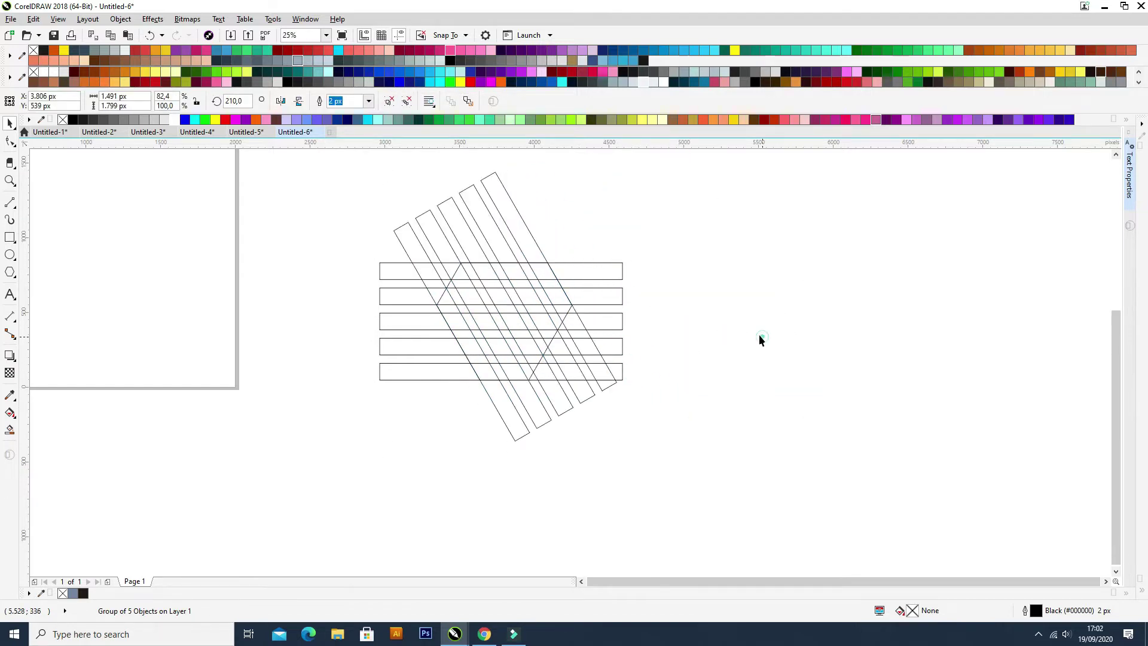
pyautogui.click(753, 288)
# Step: Add a copy of the diagonal bar group slanting the other way, aligned with the shape's lower-right side
pyautogui.click(410, 246)
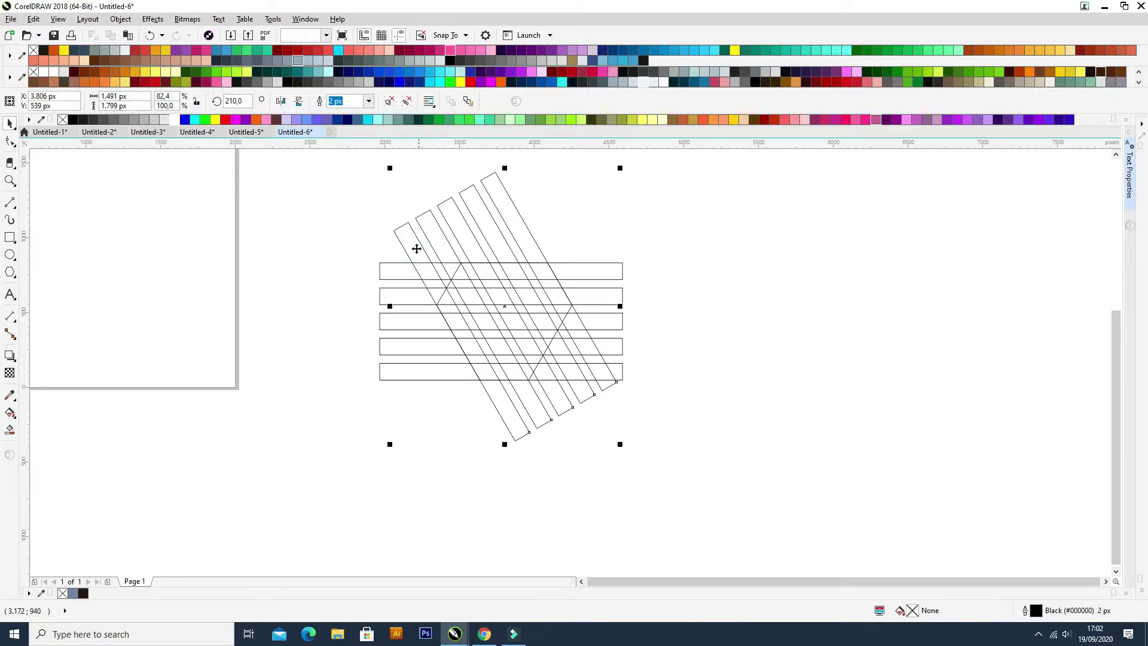
pyautogui.moveTo(613, 327); pyautogui.dragTo(547, 342)
pyautogui.click(761, 340)
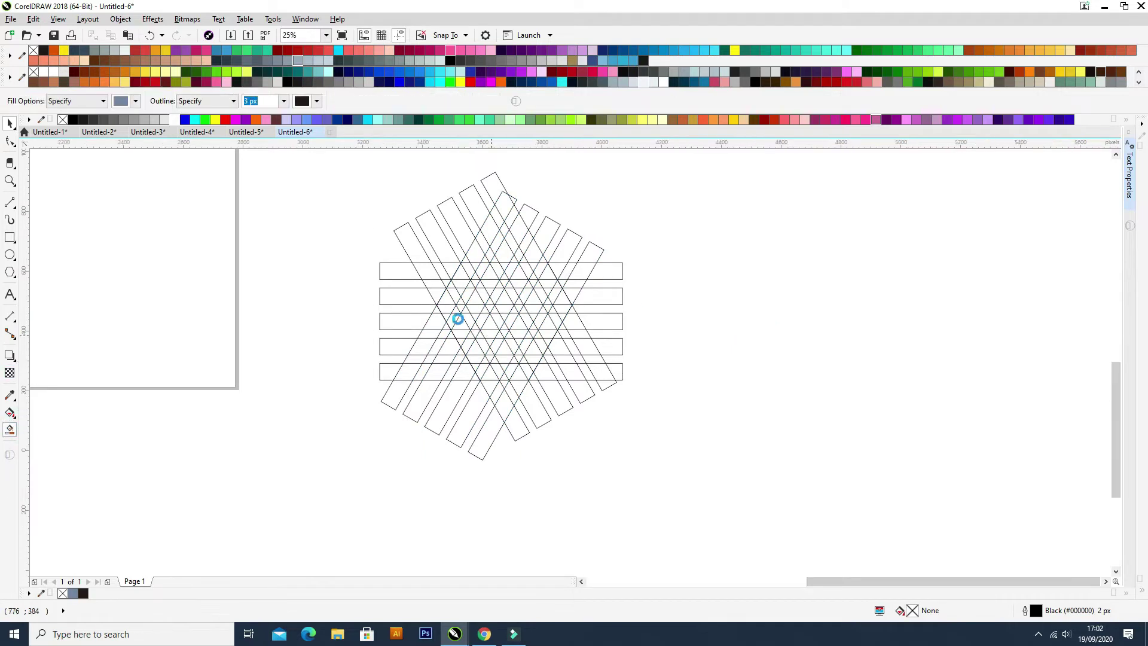
# Step: Smart-fill the cells of the outermost diagonal strip along the shape's lower-left side, from the bottom edge upward
pyautogui.scroll(1, 422, 308)
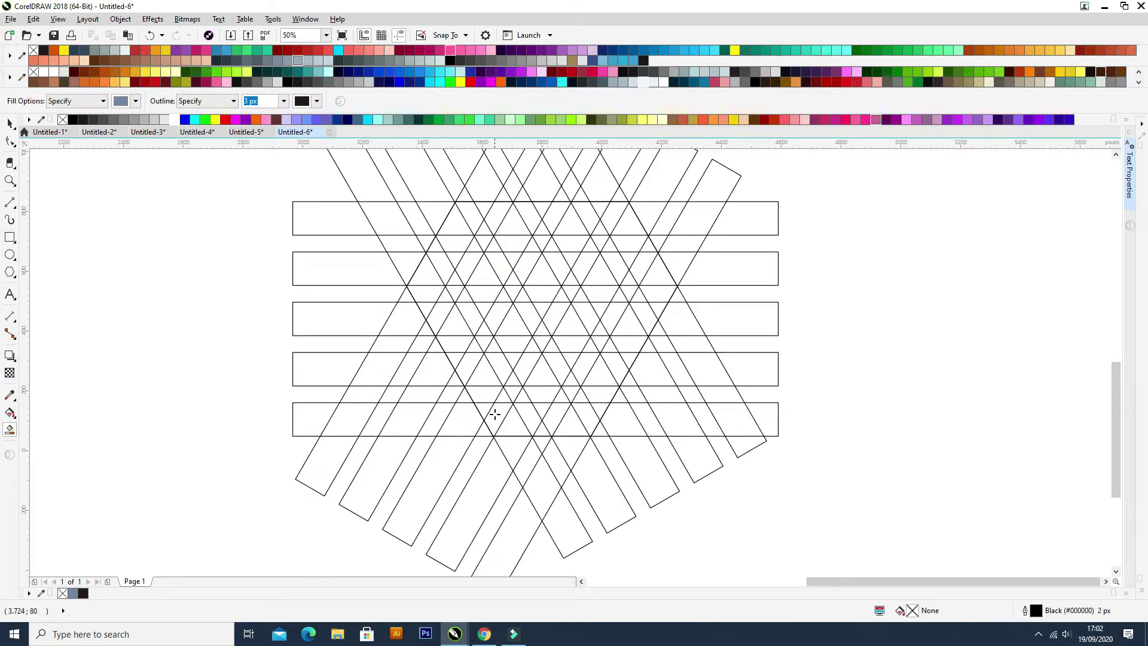
pyautogui.click(510, 428)
pyautogui.click(496, 416)
pyautogui.click(485, 409)
pyautogui.click(485, 395)
pyautogui.click(483, 369)
pyautogui.click(471, 346)
pyautogui.click(455, 344)
pyautogui.click(450, 320)
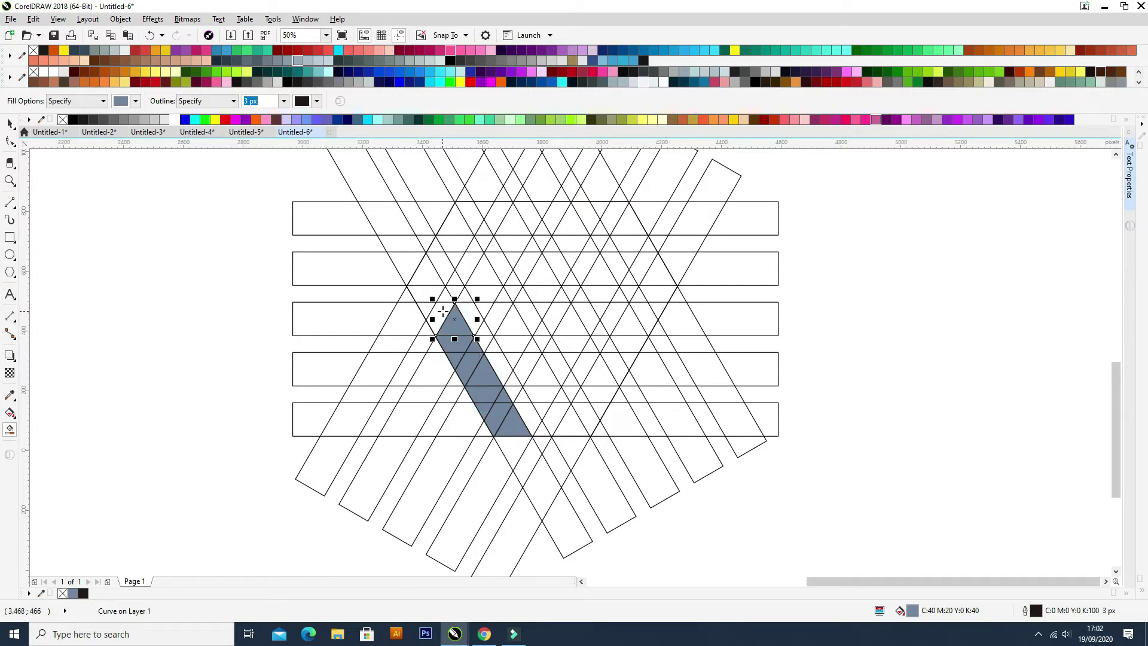
pyautogui.click(444, 310)
pyautogui.scroll(2, 422, 294)
pyautogui.click(423, 295)
pyautogui.click(438, 257)
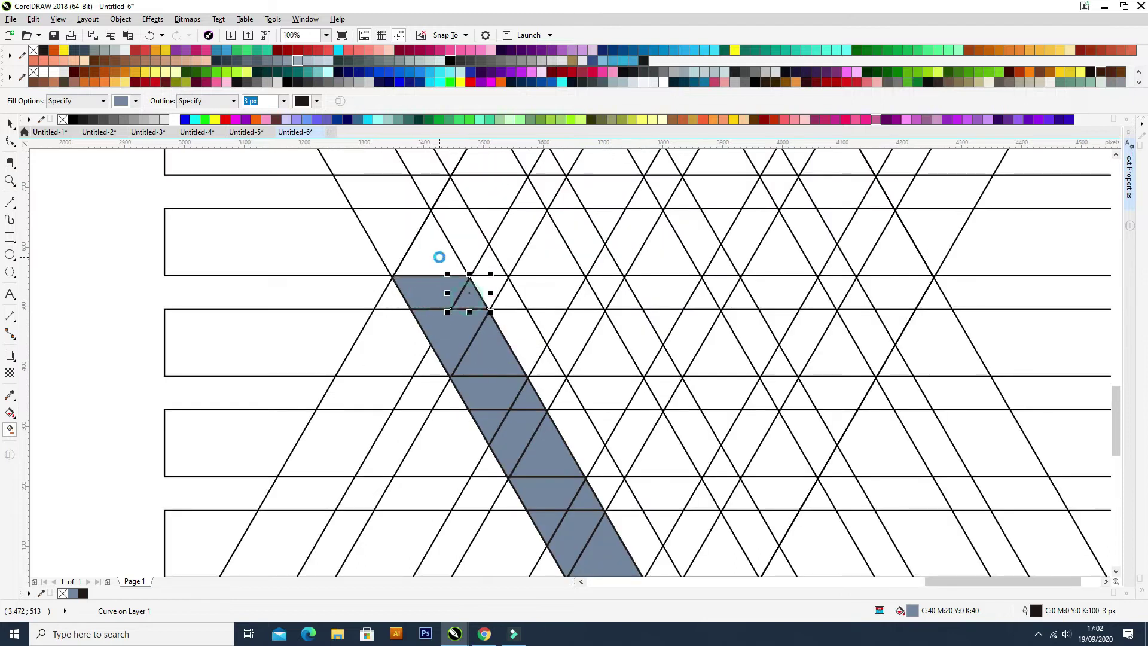
# Step: Smart-fill the upper cells of the second diagonal strip, starting at the shape's top-left corner
pyautogui.scroll(-2, 562, 381)
pyautogui.click(522, 293)
pyautogui.click(533, 319)
pyautogui.click(540, 299)
pyautogui.scroll(2, 524, 308)
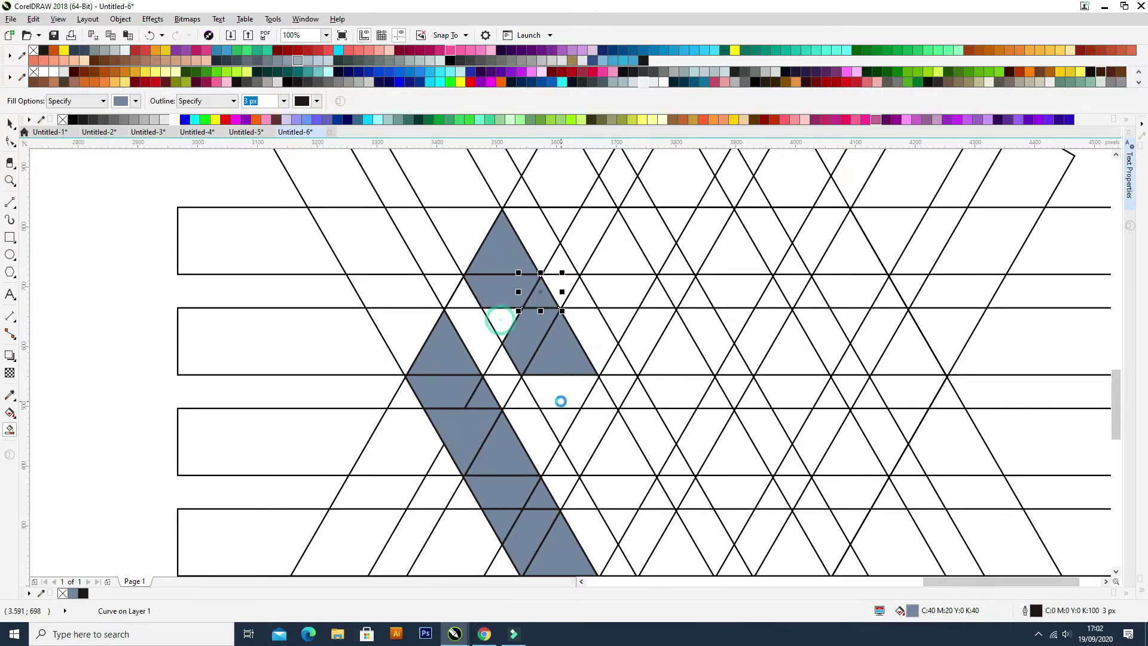
pyautogui.click(559, 392)
pyautogui.click(594, 429)
pyautogui.click(561, 424)
pyautogui.click(598, 397)
pyautogui.click(618, 458)
# Step: Continue smart-filling the second diagonal strip down to the bottom edge, undoing the misplaced fill
pyautogui.moveTo(626, 484); pyautogui.dragTo(558, 346)
pyautogui.click(551, 351)
pyautogui.click(554, 388)
pyautogui.click(584, 397)
pyautogui.click(590, 358)
pyautogui.click(608, 419)
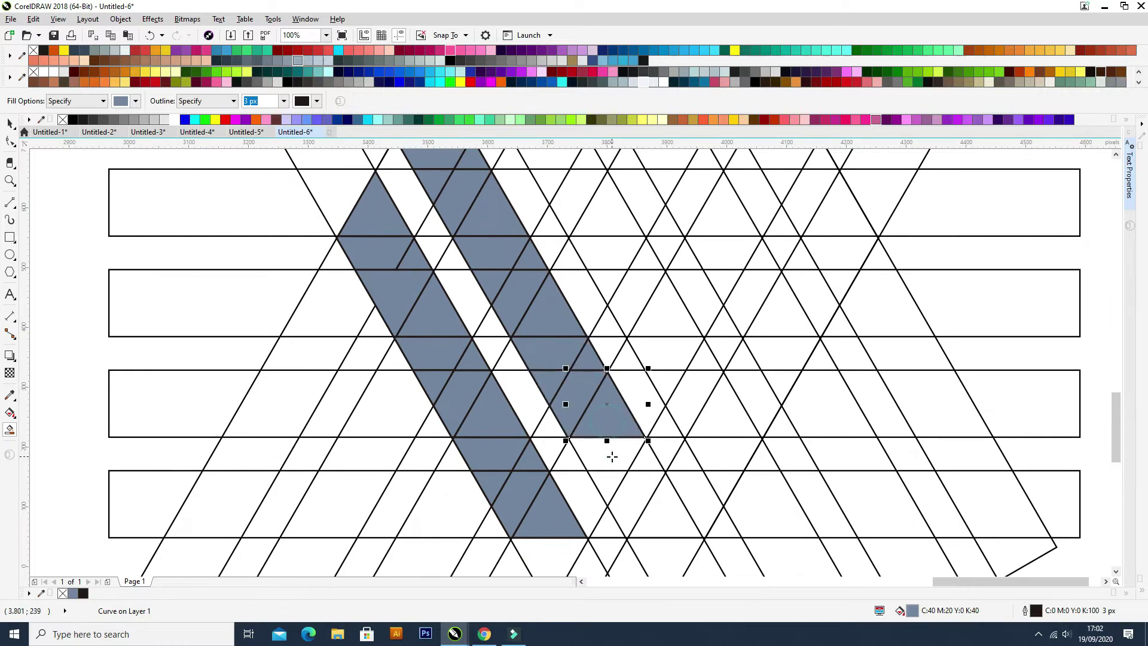
pyautogui.click(607, 453)
pyautogui.click(635, 486)
pyautogui.hotkey('ctrl', 'z')
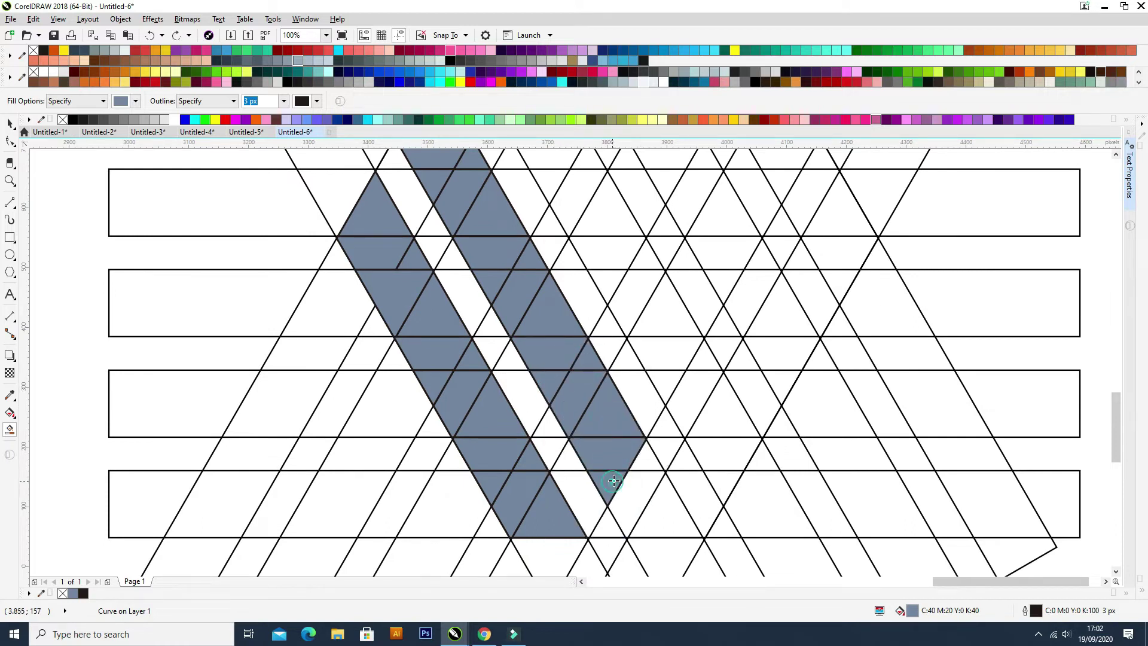
pyautogui.click(647, 460)
pyautogui.moveTo(646, 497); pyautogui.dragTo(583, 413)
pyautogui.click(574, 417)
pyautogui.click(609, 436)
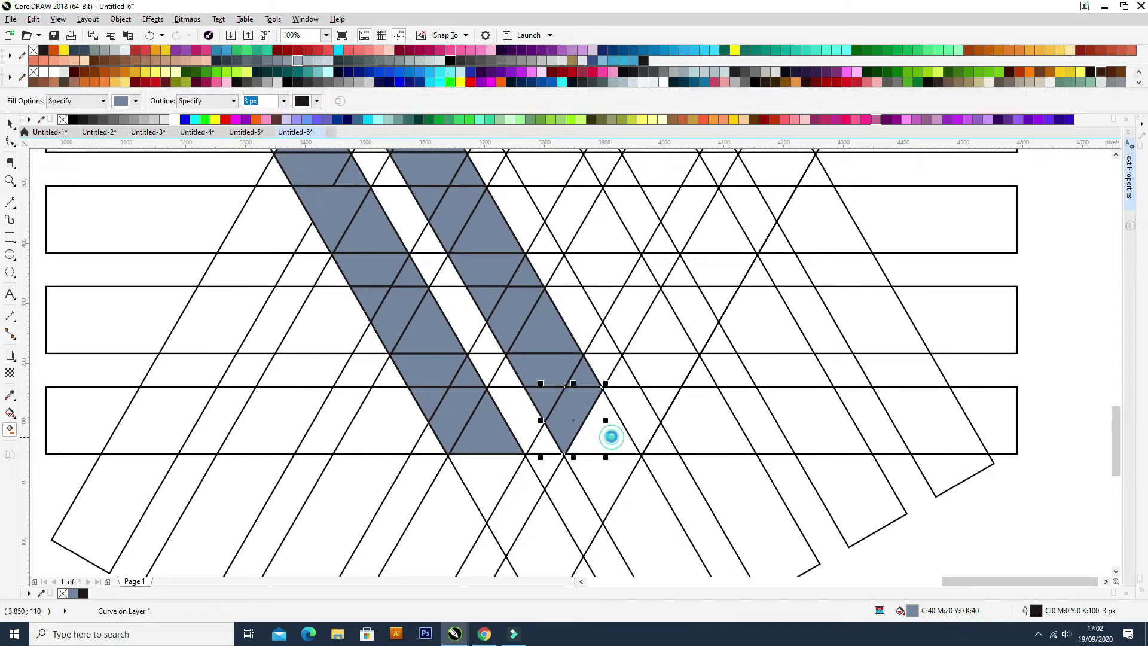
# Step: Smart-fill the cells of the top horizontal strip from beside the second diagonal strip toward the upper-right corner
pyautogui.scroll(-1, 617, 413)
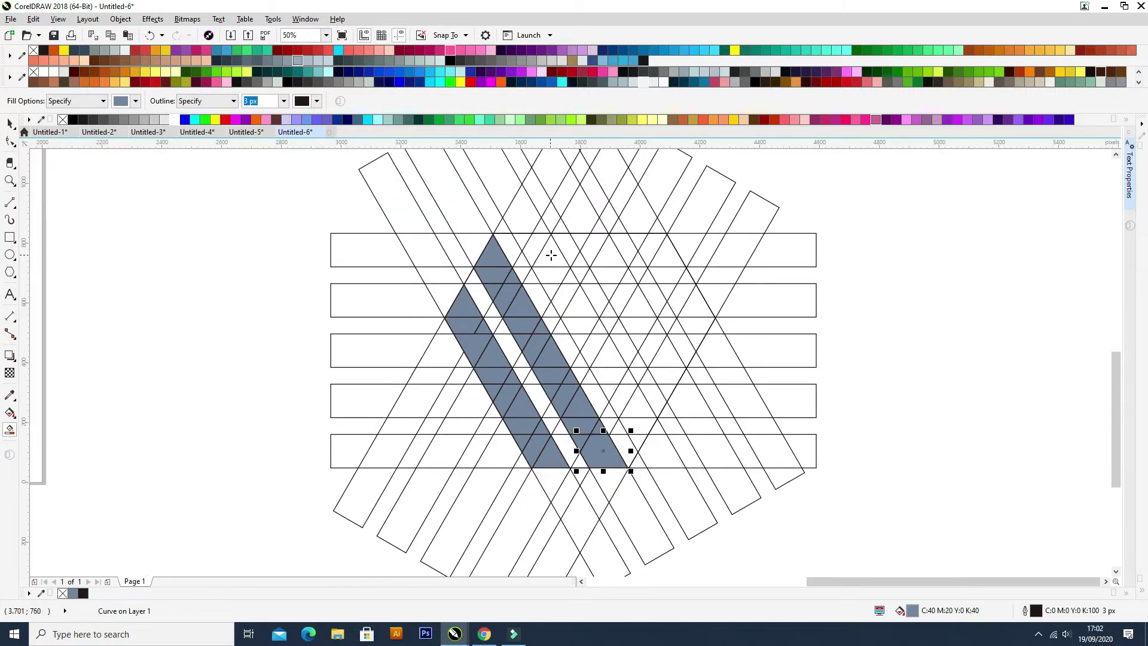
pyautogui.click(555, 259)
pyautogui.scroll(2, 538, 251)
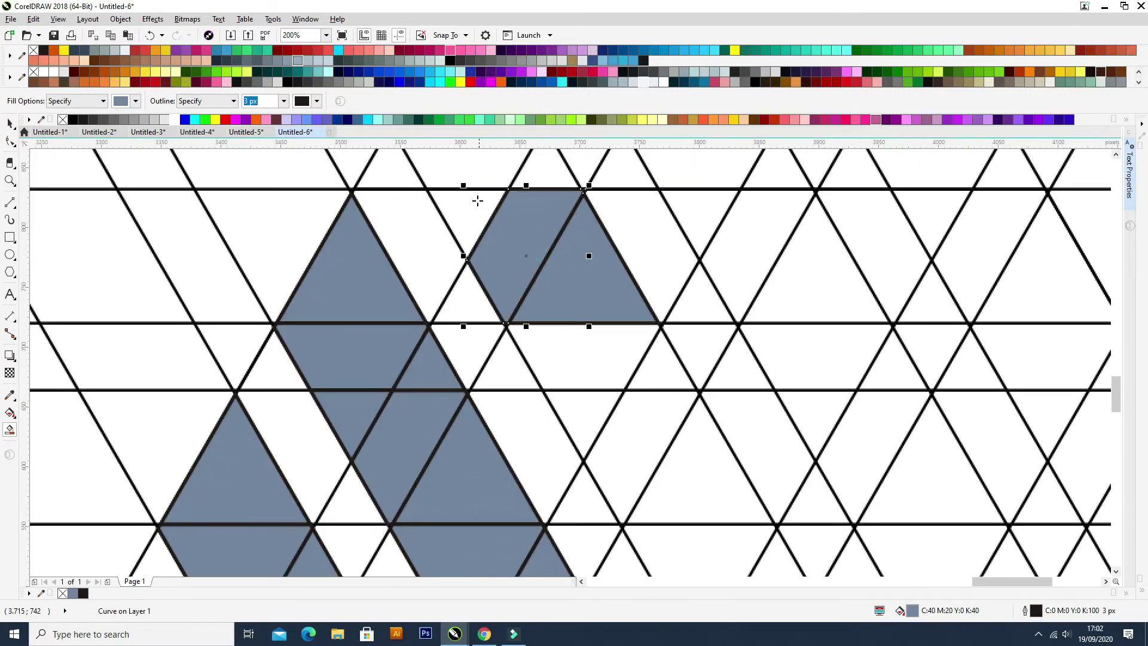
pyautogui.click(650, 242)
pyautogui.scroll(-2, 671, 253)
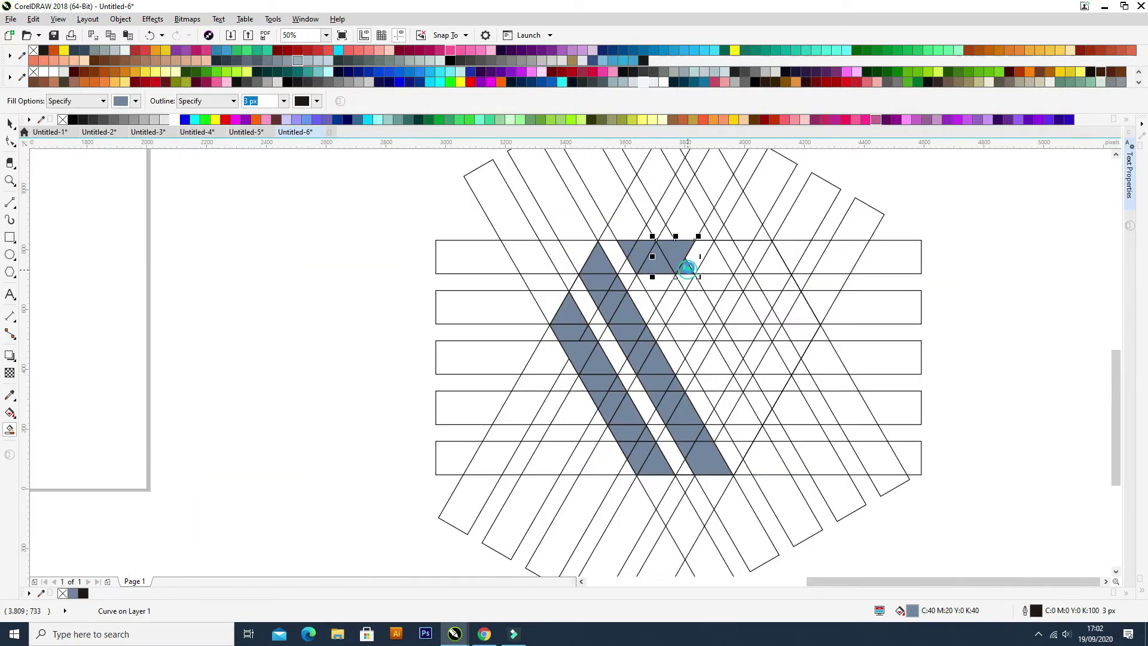
pyautogui.click(713, 267)
pyautogui.click(727, 251)
pyautogui.click(743, 267)
pyautogui.click(758, 251)
# Step: Smart-fill the upper-right corner and the diagonal strip running down the shape's upper-right side
pyautogui.click(767, 260)
pyautogui.click(792, 285)
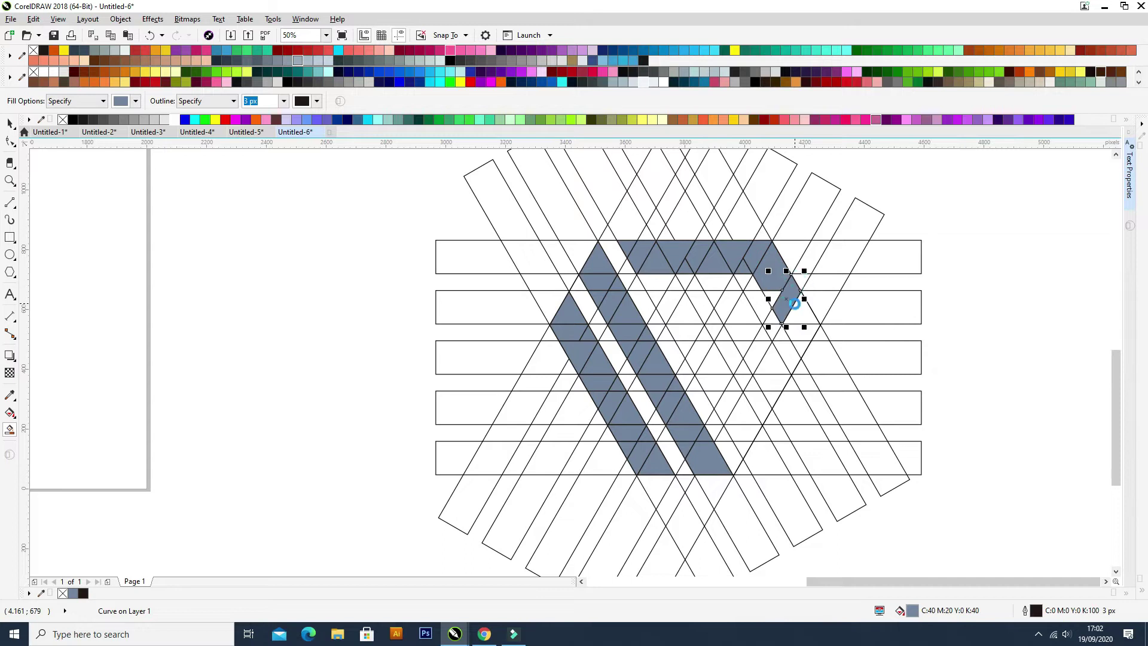
pyautogui.scroll(1, 793, 304)
pyautogui.click(804, 313)
pyautogui.click(749, 291)
pyautogui.click(817, 390)
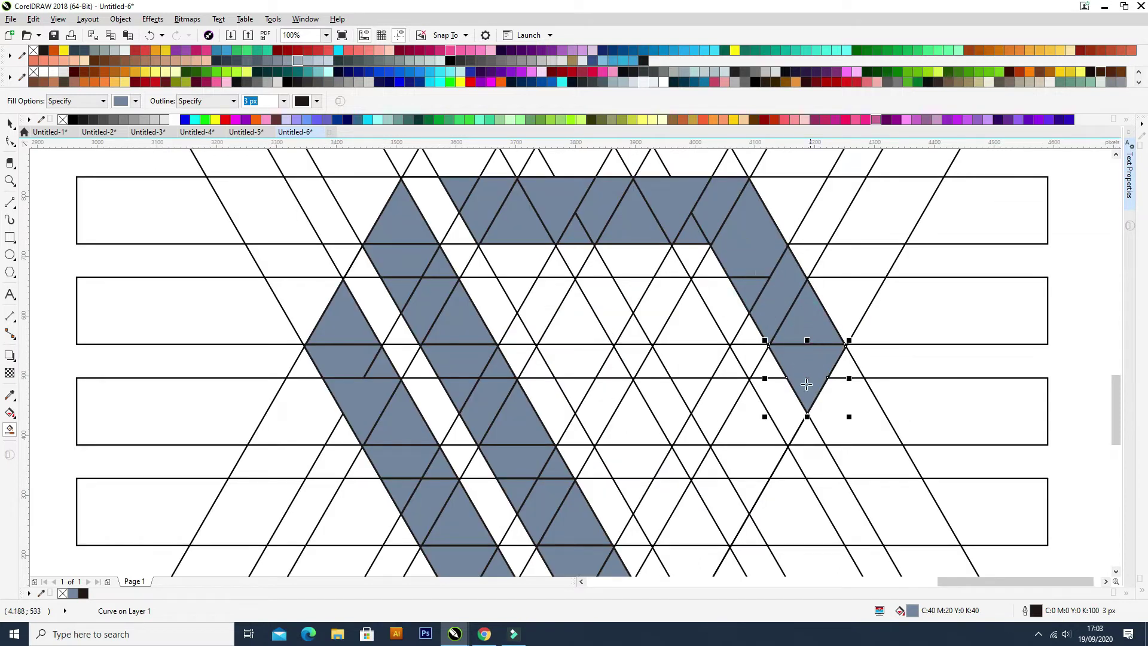
# Step: Smart-fill the upper cells of the third diagonal strip, running down from the top horizontal bar
pyautogui.click(527, 263)
pyautogui.click(518, 291)
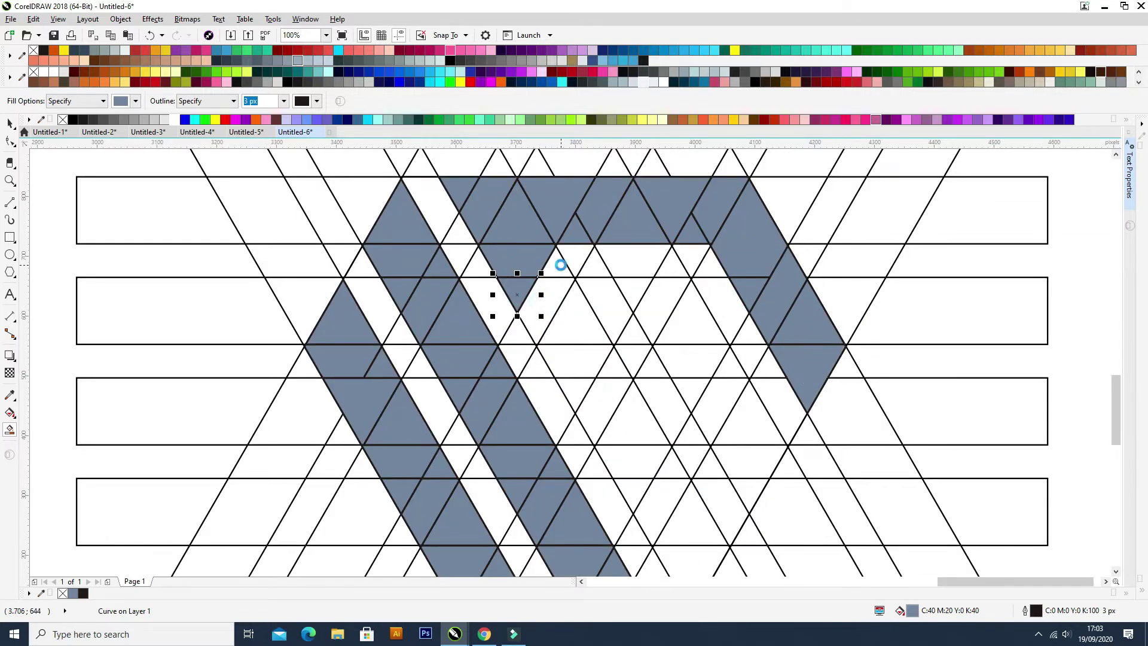
pyautogui.click(561, 264)
pyautogui.click(579, 324)
pyautogui.click(580, 361)
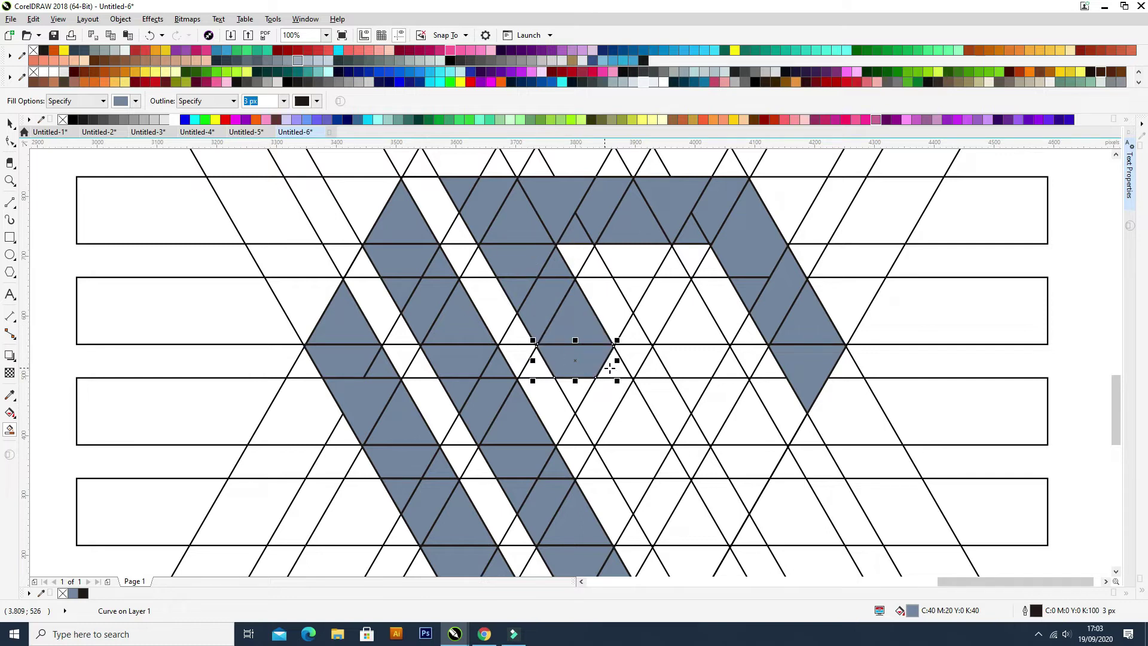
pyautogui.click(611, 366)
pyautogui.click(595, 402)
pyautogui.click(635, 432)
# Step: Continue smart-filling the third diagonal strip down to its pointed lower tip, including the small gap cell
pyautogui.moveTo(631, 449); pyautogui.dragTo(561, 329)
pyautogui.click(567, 341)
pyautogui.click(599, 351)
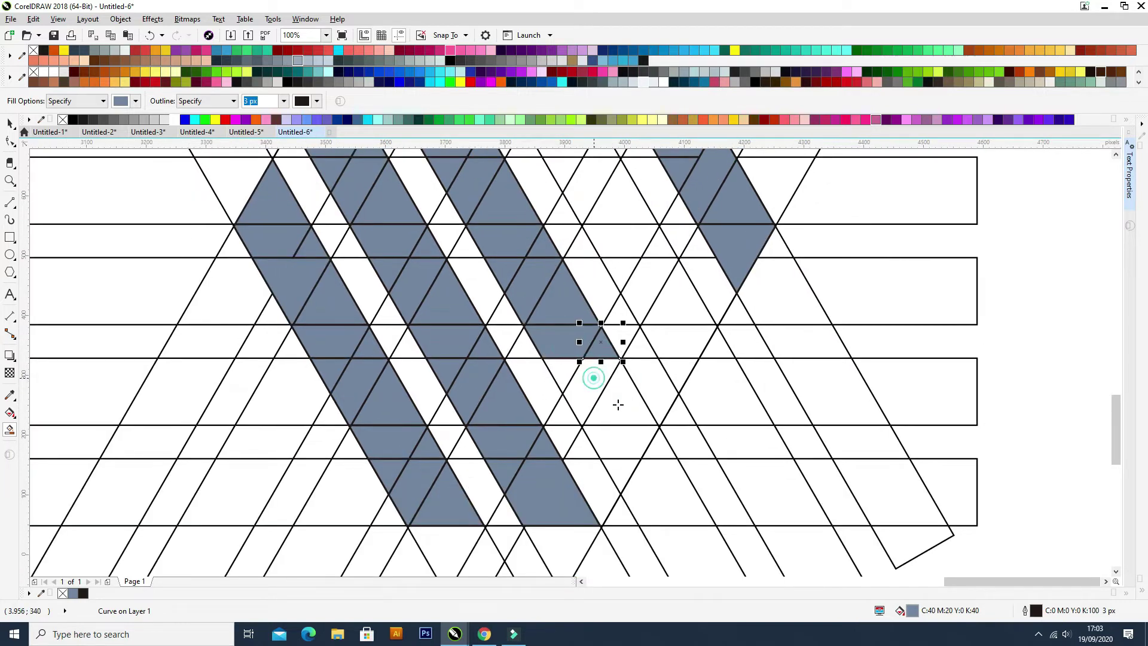
pyautogui.click(593, 378)
pyautogui.click(620, 401)
pyautogui.click(626, 450)
pyautogui.click(562, 376)
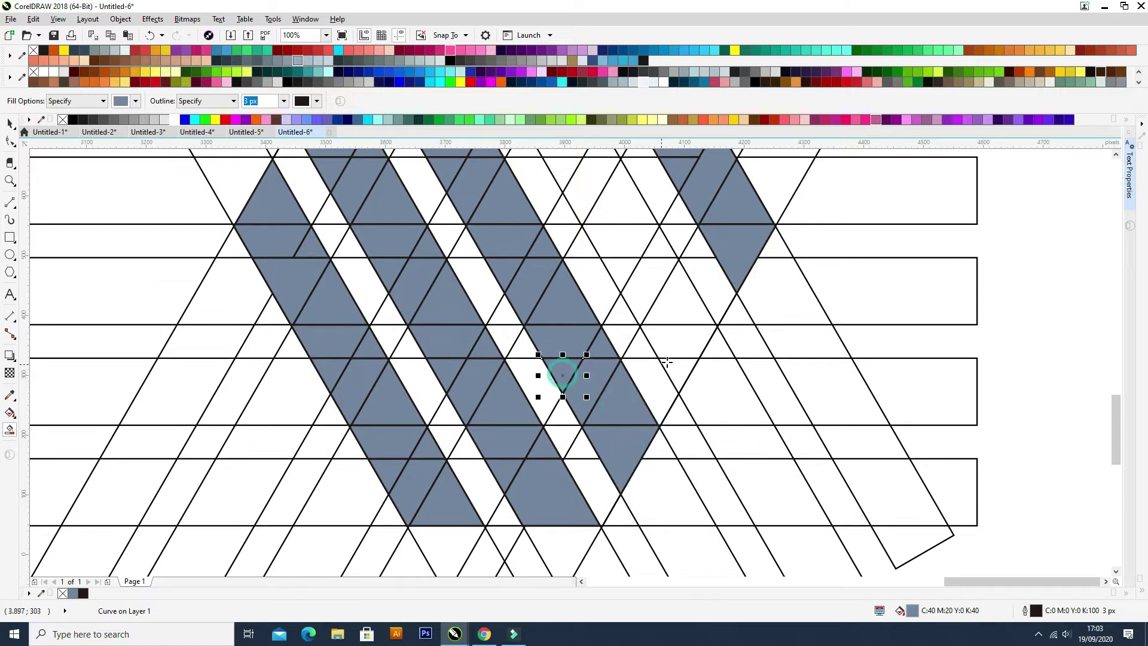
# Step: Undo the misplaced fill and smart-fill the upper cells of the fourth diagonal strip below the top bar
pyautogui.click(687, 353)
pyautogui.hotkey('ctrl', 'z')
pyautogui.scroll(2, 679, 383)
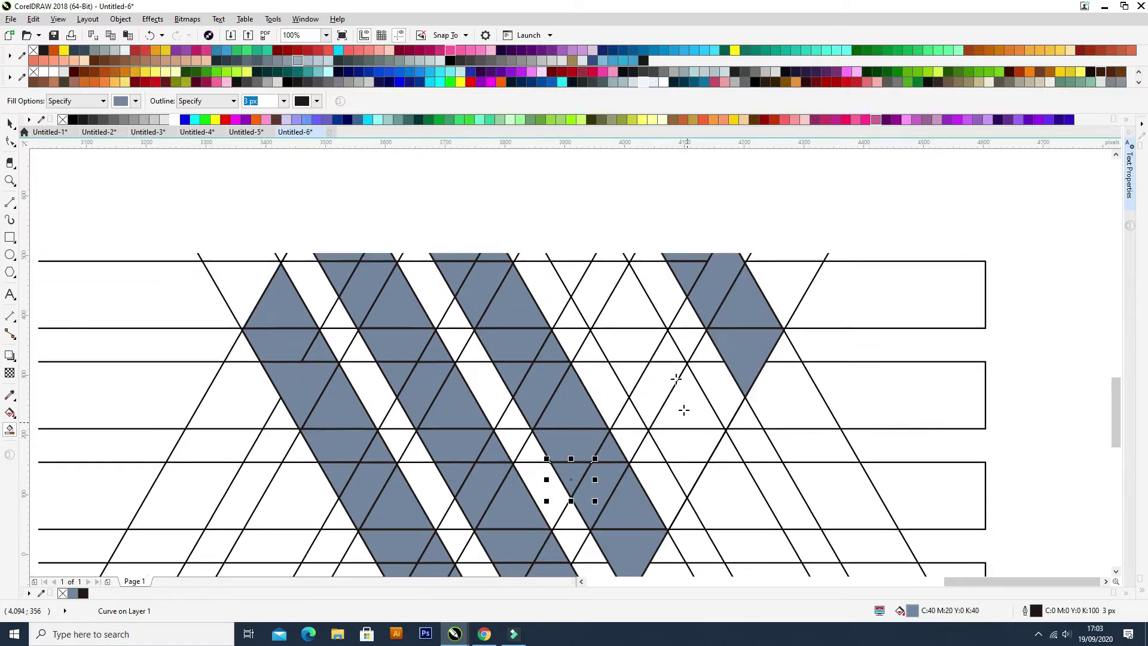
pyautogui.scroll(-2, 625, 300)
pyautogui.click(622, 297)
pyautogui.scroll(1, 645, 315)
pyautogui.click(626, 312)
pyautogui.click(601, 305)
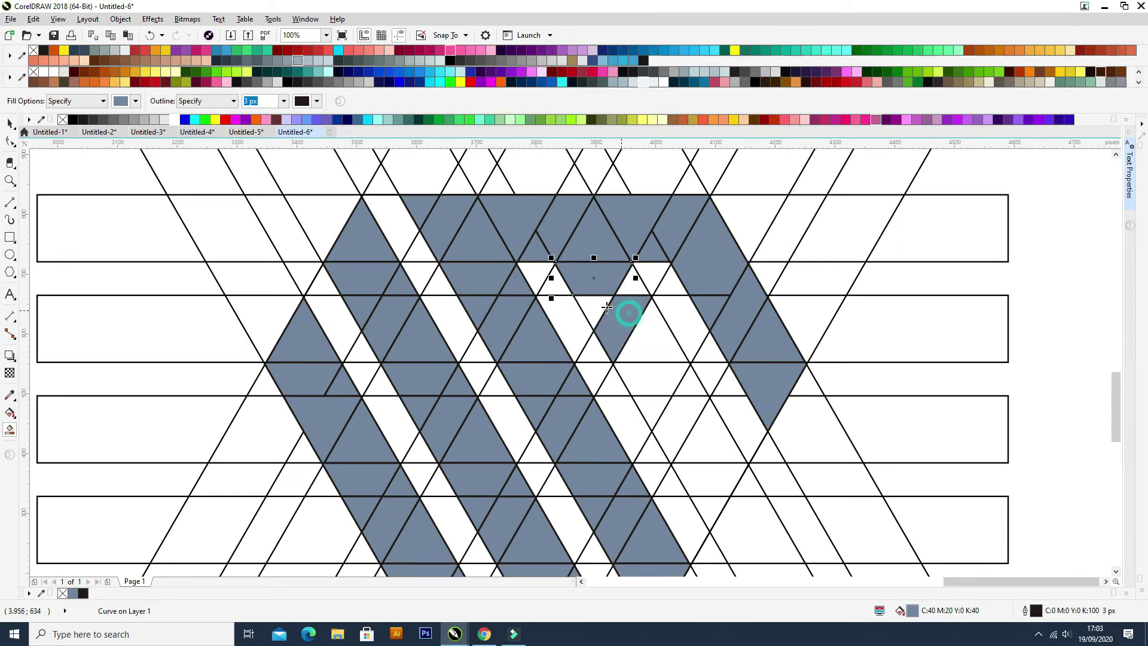
pyautogui.click(635, 285)
pyautogui.click(648, 343)
pyautogui.click(656, 383)
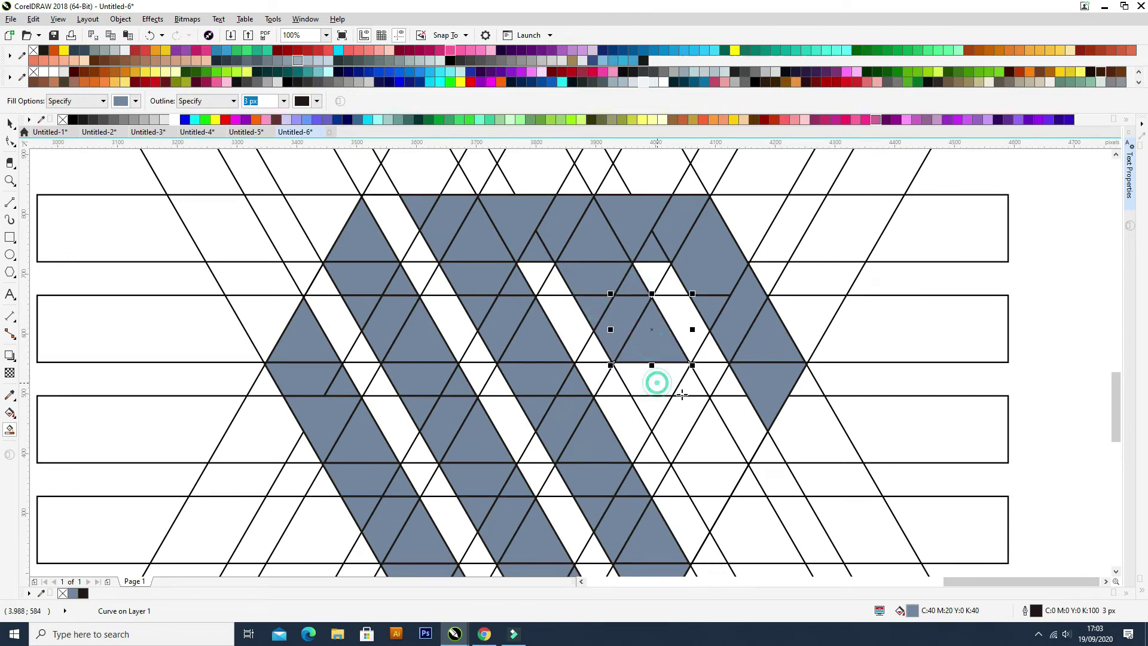
# Step: Smart-fill the lower cells of the fourth diagonal strip toward the shape's lower-right side
pyautogui.click(690, 385)
pyautogui.click(682, 416)
pyautogui.click(656, 406)
pyautogui.click(714, 446)
# Step: Try to smart-fill the remaining pointed cell at the lower end of the fourth diagonal strip
pyautogui.moveTo(715, 474); pyautogui.dragTo(649, 379)
pyautogui.click(656, 389)
pyautogui.hotkey('ctrl', 'z')
pyautogui.click(651, 412)
pyautogui.hotkey('ctrl', 'z')
pyautogui.click(649, 384)
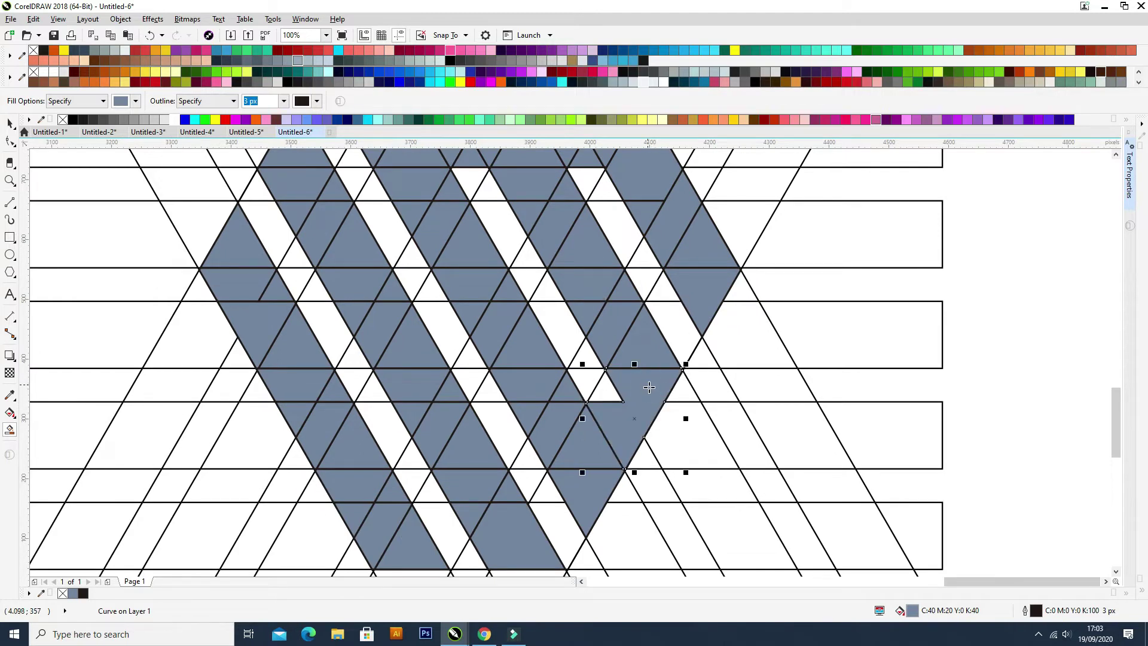
pyautogui.scroll(-2, 648, 387)
# Step: Add a node to the base of the fourth strip's triangular end cell and pull it down into a pointed tip
pyautogui.press('space')
pyautogui.click(136, 323)
pyautogui.scroll(2, 676, 387)
pyautogui.press('space')
pyautogui.click(615, 342)
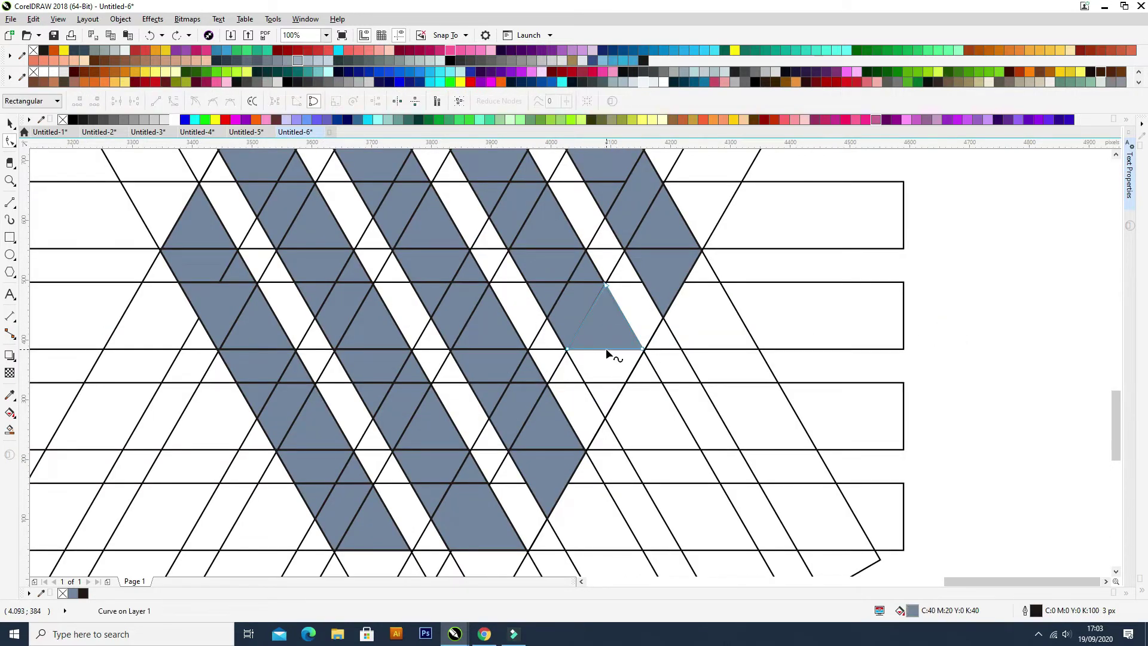
pyautogui.click(605, 347)
pyautogui.click(604, 350)
pyautogui.moveTo(604, 383); pyautogui.dragTo(606, 418)
# Step: Align the outer corner node of the fourth strip's diamond-shaped tip with the grid intersection
pyautogui.scroll(2, 647, 352)
pyautogui.moveTo(637, 335); pyautogui.dragTo(642, 338)
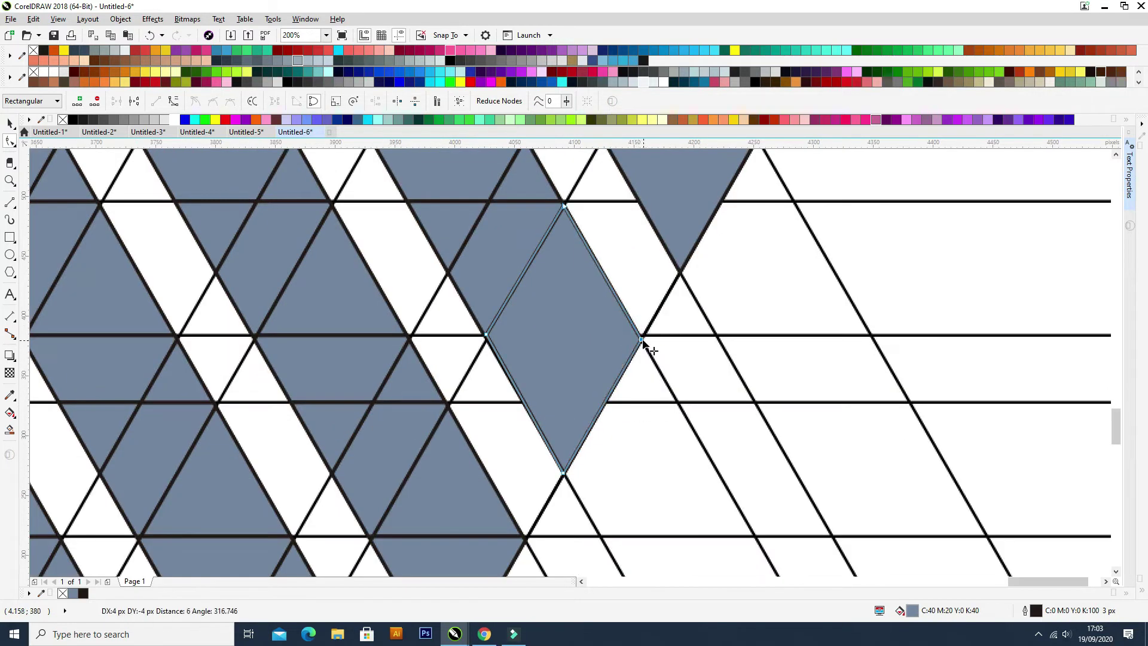
pyautogui.scroll(-2, 616, 331)
pyautogui.press('space')
pyautogui.click(935, 303)
pyautogui.scroll(-1, 922, 308)
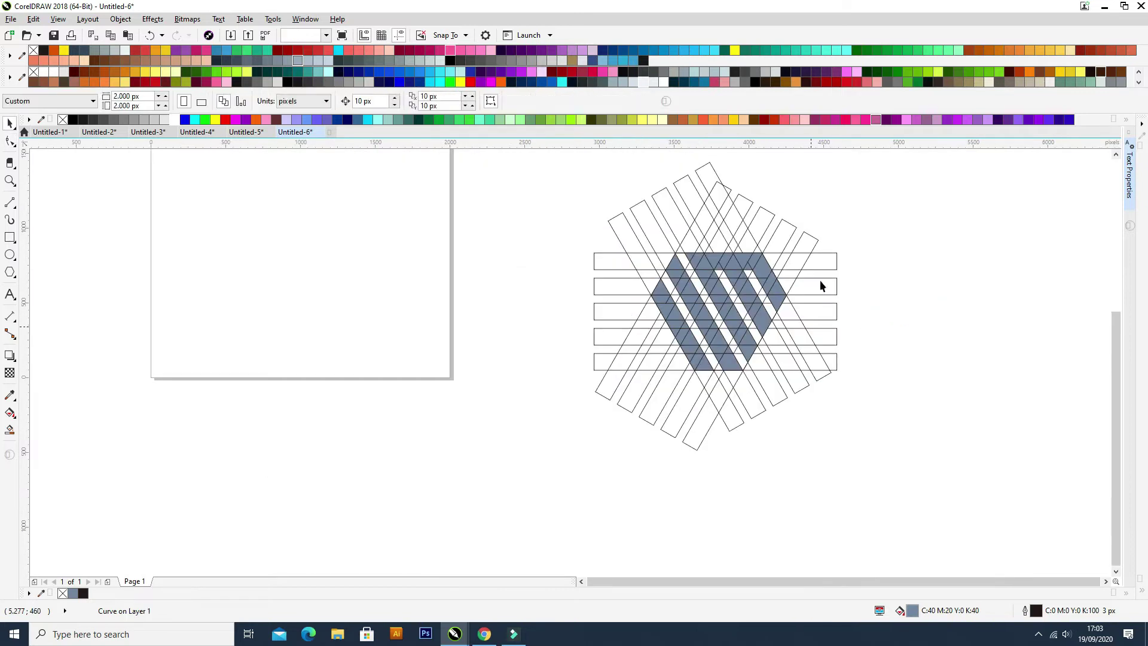
# Step: Smart-fill the small cell that connects the first and second diagonal strips
pyautogui.click(9, 429)
pyautogui.scroll(2, 681, 336)
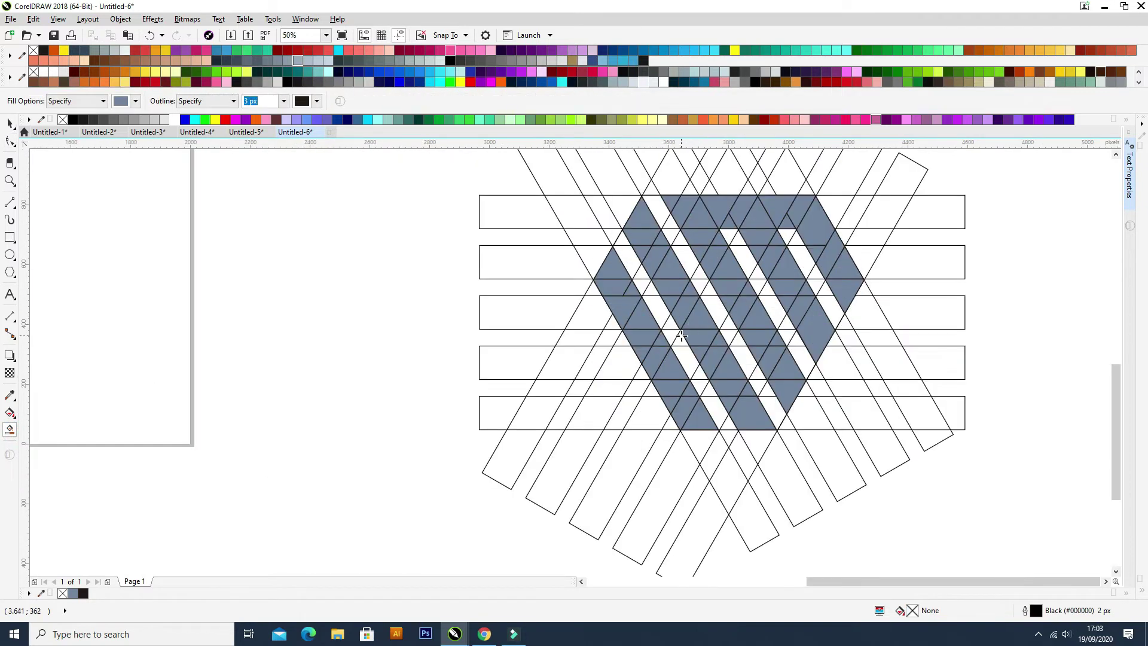
pyautogui.scroll(1, 671, 336)
pyautogui.click(672, 335)
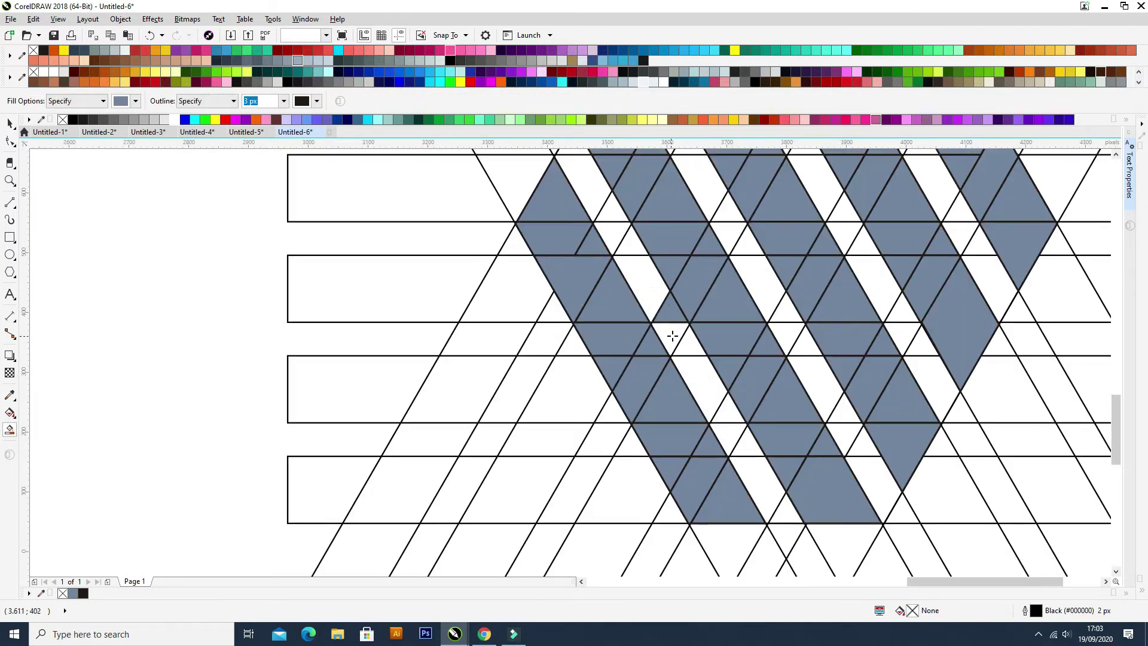
pyautogui.scroll(-1, 672, 332)
pyautogui.press('space')
pyautogui.click(285, 420)
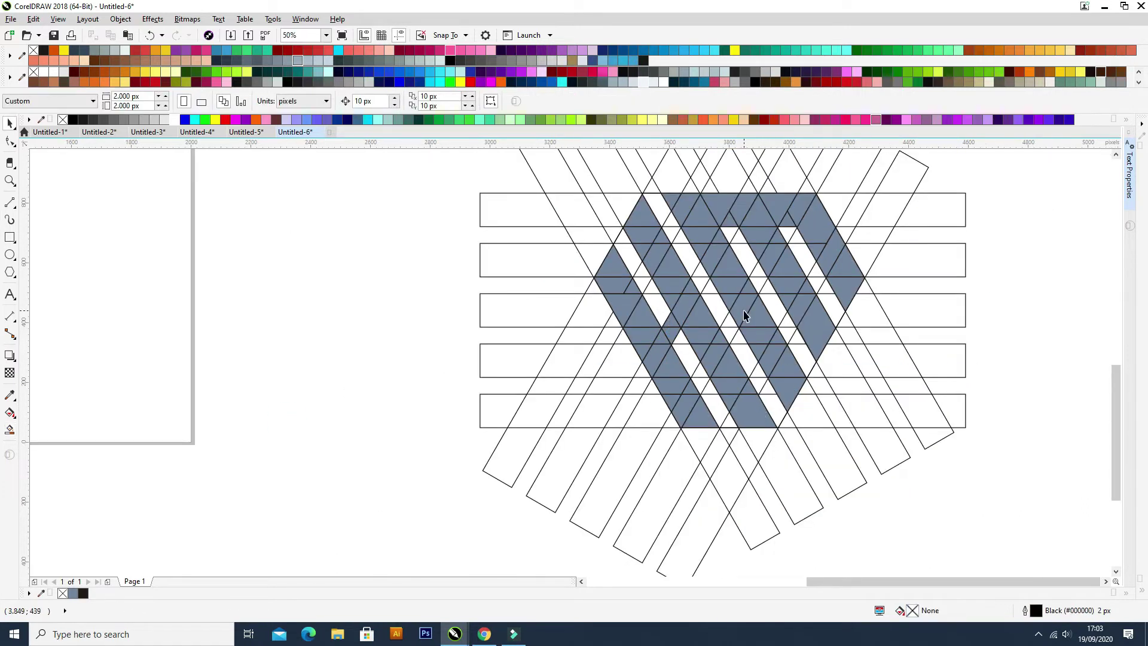
# Step: Select the filled logo cells and place a copy of them in the empty area beside the bar grid
pyautogui.scroll(-2, 497, 374)
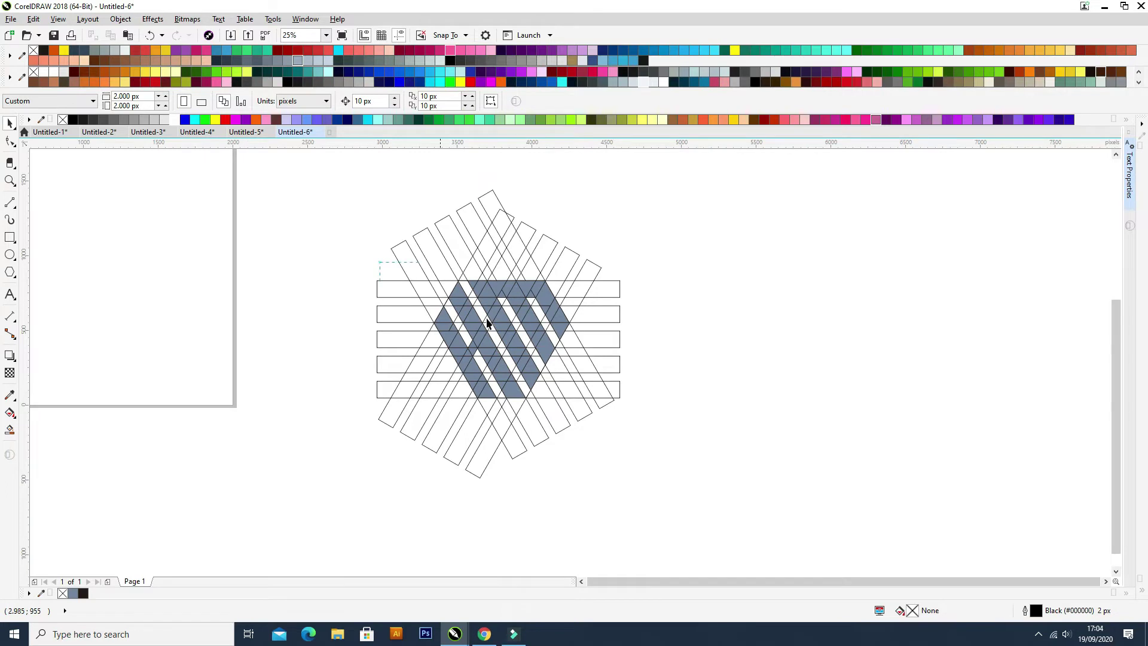
pyautogui.moveTo(608, 418); pyautogui.dragTo(614, 412)
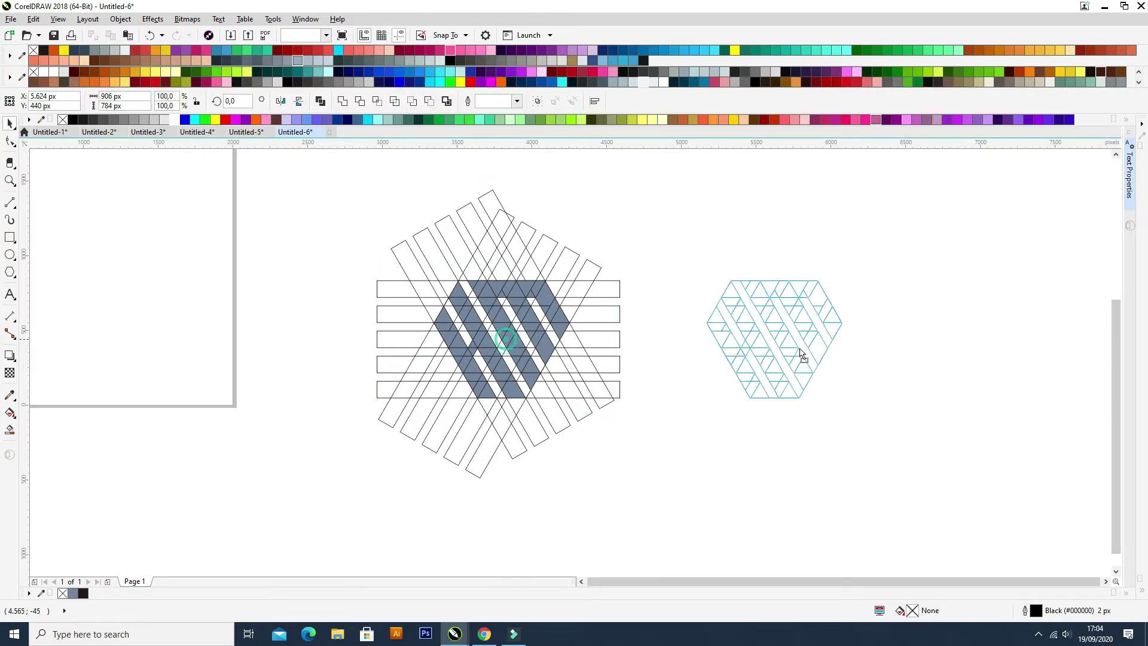
pyautogui.click(909, 372)
pyautogui.scroll(1, 857, 365)
pyautogui.moveTo(853, 364); pyautogui.dragTo(786, 400)
pyautogui.press('Delete')
# Step: Select all the copied cells and weld them together
pyautogui.moveTo(825, 480); pyautogui.dragTo(425, 207)
pyautogui.click(339, 101)
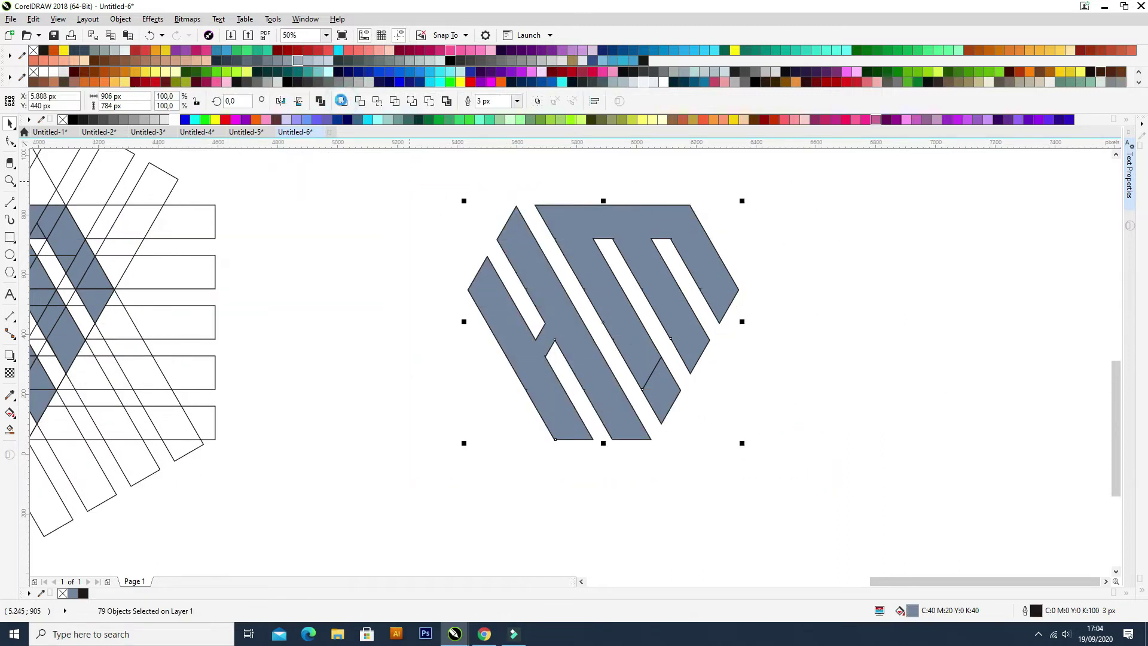
pyautogui.click(787, 439)
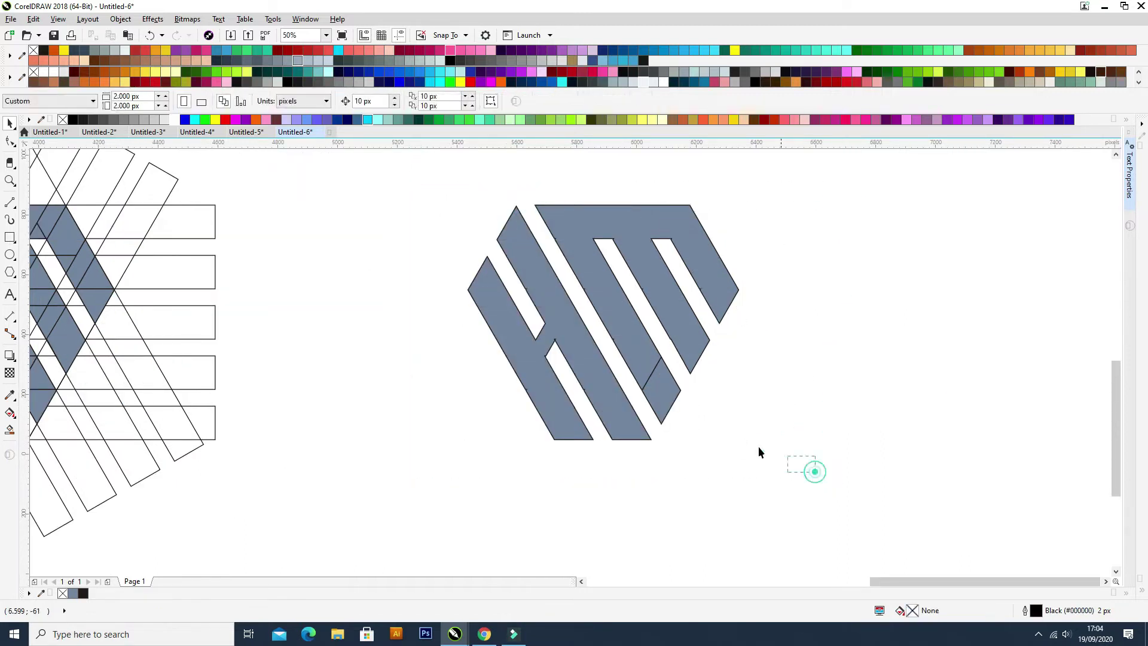
# Step: Select all nodes of the welded logo and apply Reduce Nodes
pyautogui.doubleClick(590, 221)
pyautogui.scroll(-1, 711, 332)
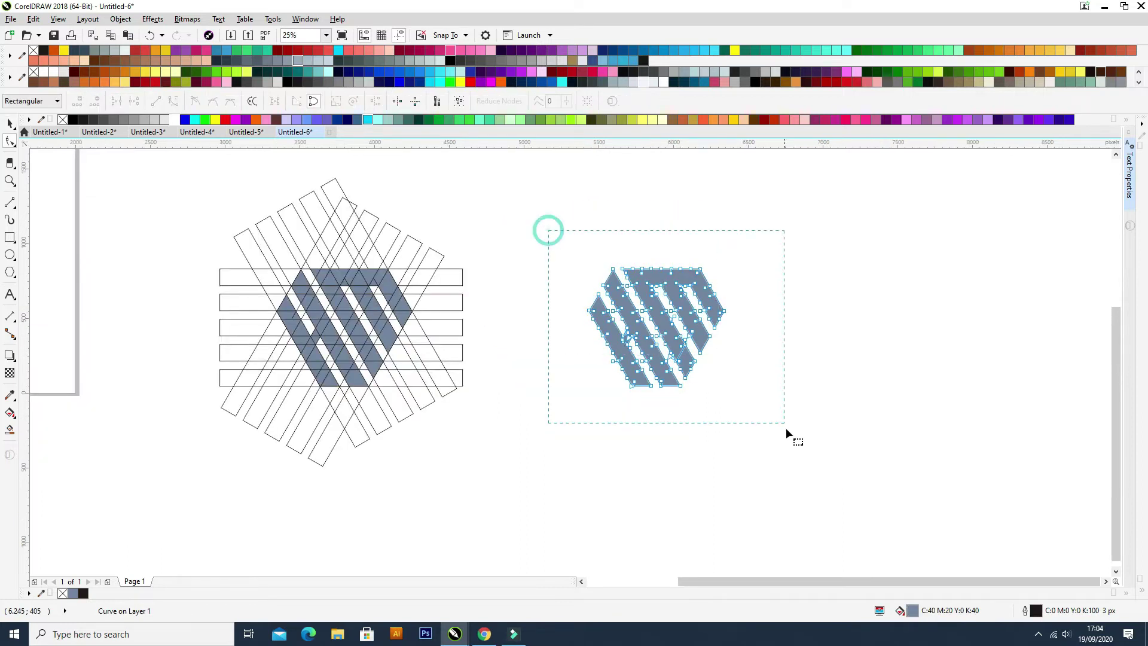
pyautogui.moveTo(785, 428); pyautogui.dragTo(785, 428)
pyautogui.scroll(2, 771, 354)
pyautogui.click(503, 101)
pyautogui.press('space')
pyautogui.click(738, 348)
# Step: Delete the surplus nodes midway along the lower-left edge of the third diagonal strip
pyautogui.scroll(1, 598, 355)
pyautogui.doubleClick(591, 359)
pyautogui.scroll(-2, 595, 349)
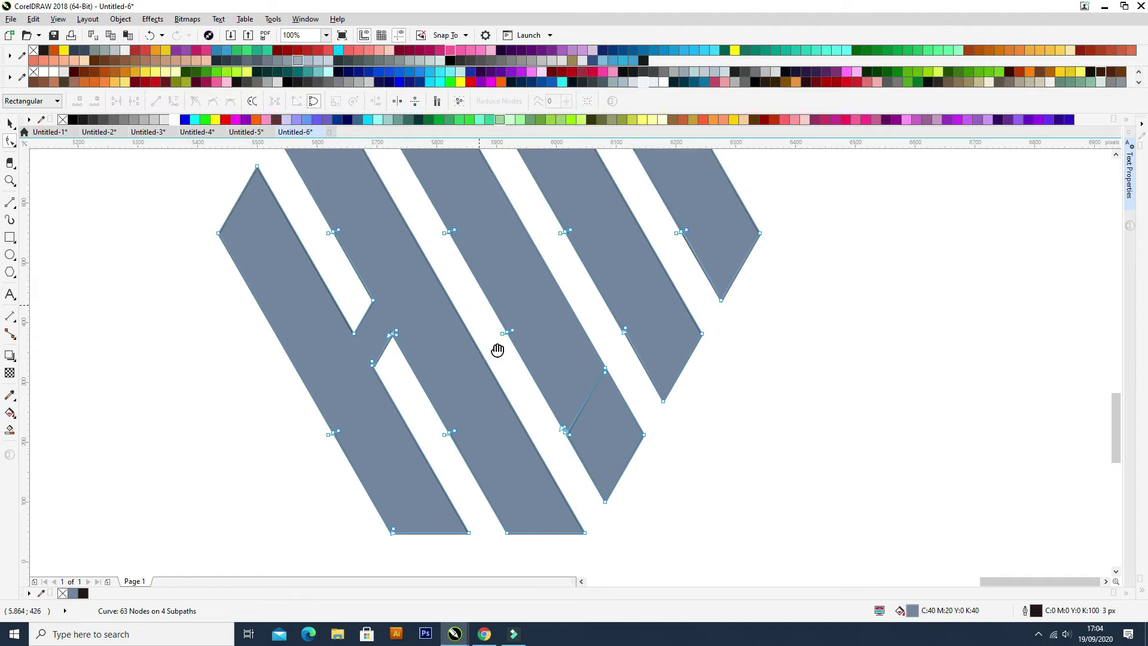
pyautogui.scroll(2, 484, 335)
pyautogui.moveTo(509, 323); pyautogui.dragTo(510, 323)
pyautogui.press('Delete')
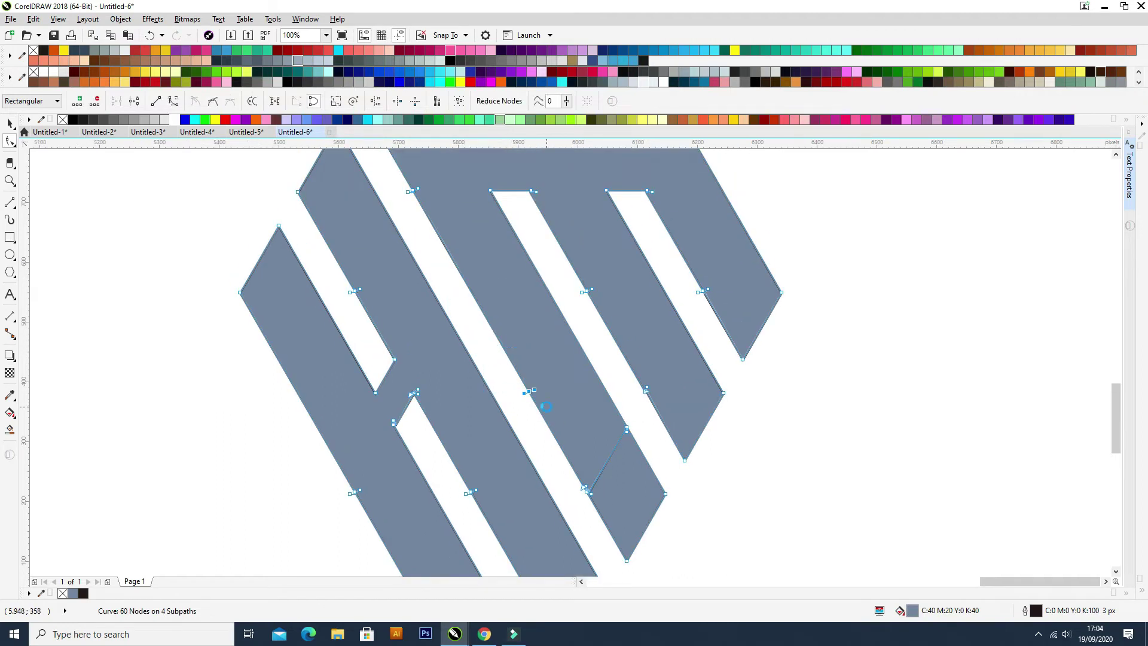
# Step: Delete the surplus nodes on the lower edges of the first and second diagonal strips
pyautogui.moveTo(307, 468); pyautogui.dragTo(400, 519)
pyautogui.press('Delete')
pyautogui.moveTo(447, 468); pyautogui.dragTo(499, 517)
pyautogui.press('Delete')
pyautogui.press('Delete')
pyautogui.scroll(3, 418, 417)
pyautogui.scroll(-2, 422, 407)
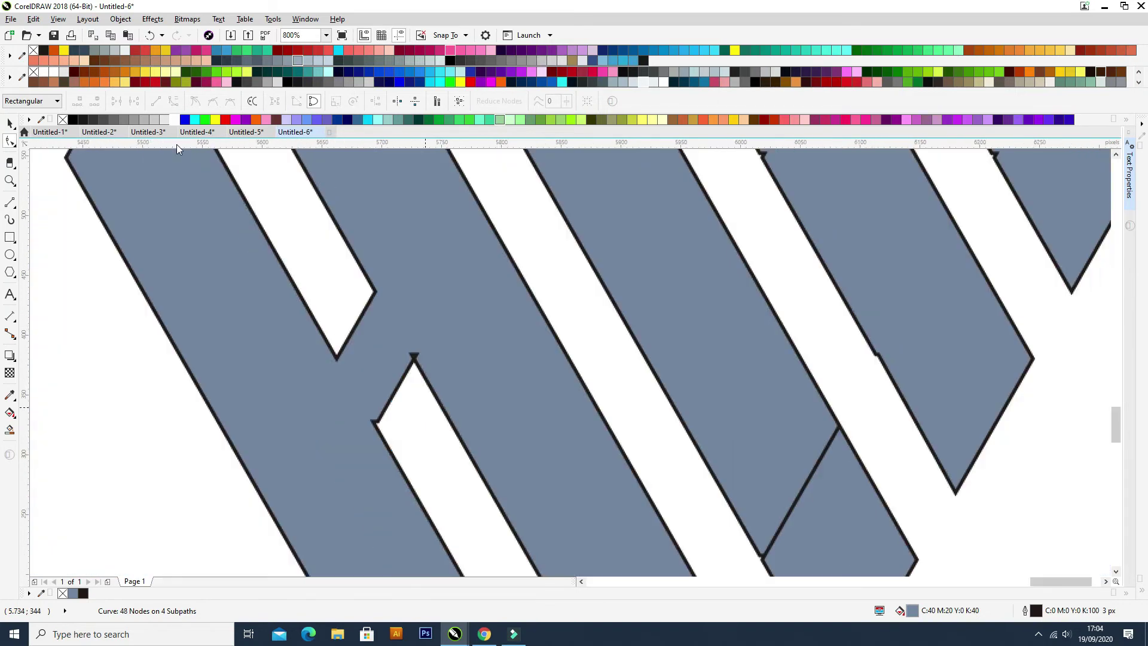
pyautogui.click(58, 19)
pyautogui.click(75, 88)
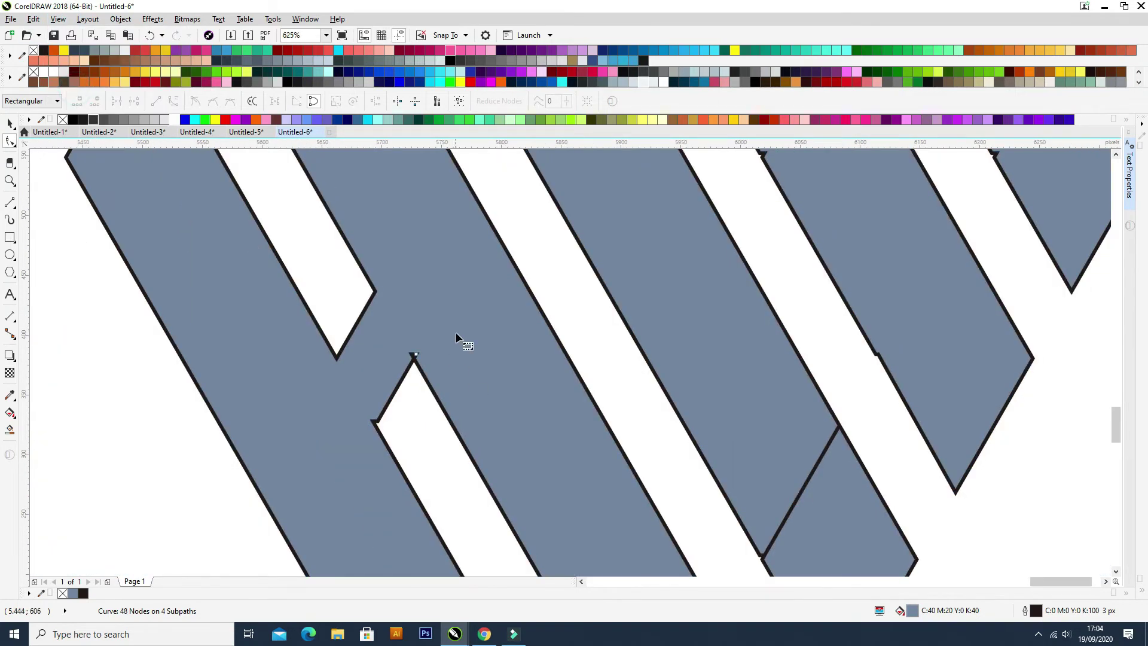
pyautogui.scroll(-3, 455, 331)
# Step: Delete the surplus nodes on the inner edges of the fourth strip and the strip along the upper-right side
pyautogui.press('space')
pyautogui.click(650, 379)
pyautogui.scroll(1, 560, 314)
pyautogui.doubleClick(561, 315)
pyautogui.moveTo(490, 256); pyautogui.dragTo(539, 300)
pyautogui.press('Delete')
pyautogui.moveTo(601, 258); pyautogui.dragTo(652, 291)
pyautogui.press('Delete')
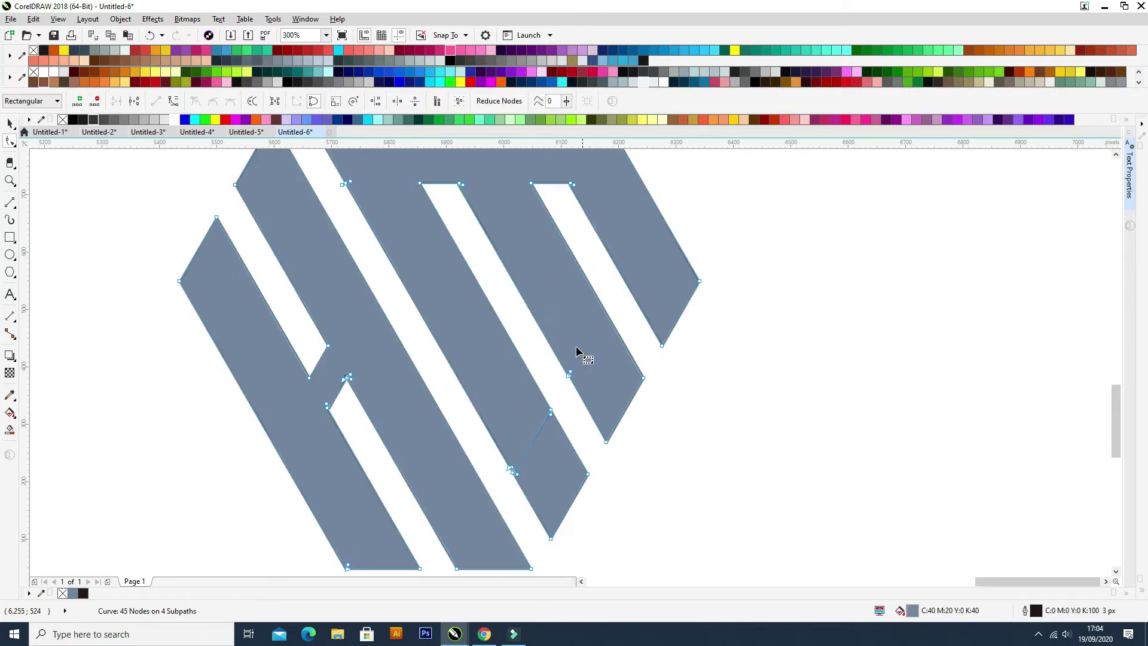
# Step: Delete the surplus nodes near the lower end of the fourth strip's inner edge
pyautogui.scroll(1, 539, 360)
pyautogui.moveTo(536, 339); pyautogui.dragTo(642, 418)
pyautogui.press('Delete')
pyautogui.scroll(-1, 643, 404)
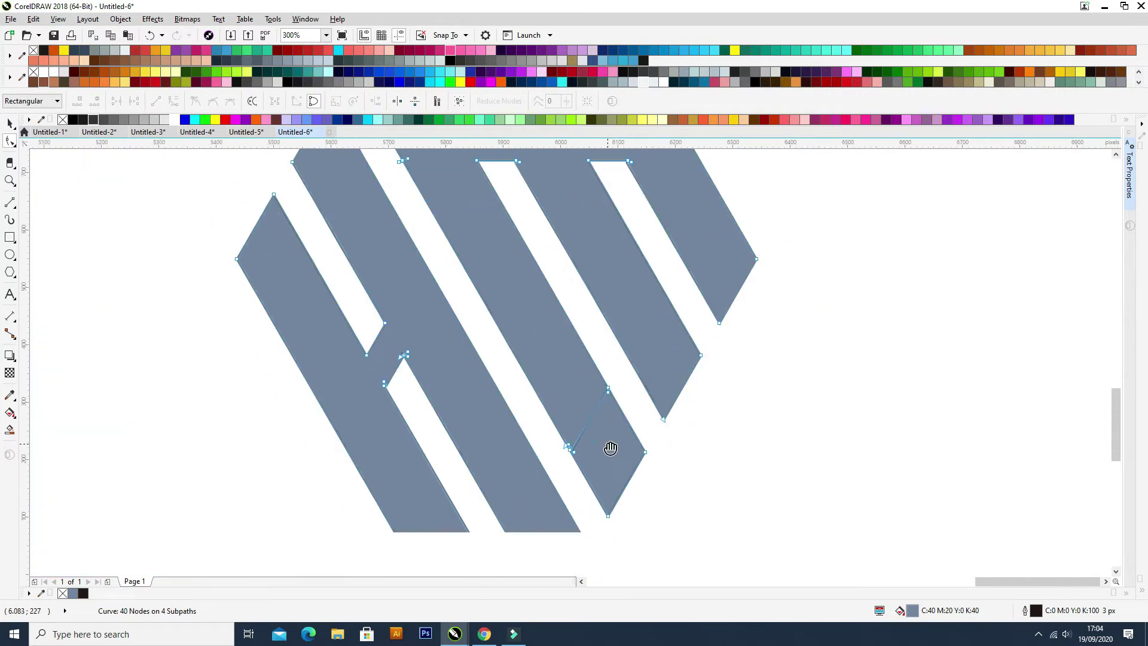
# Step: Try to remove the seam near the third strip's lower end by deleting a node at its corner
pyautogui.scroll(2, 610, 406)
pyautogui.click(605, 372)
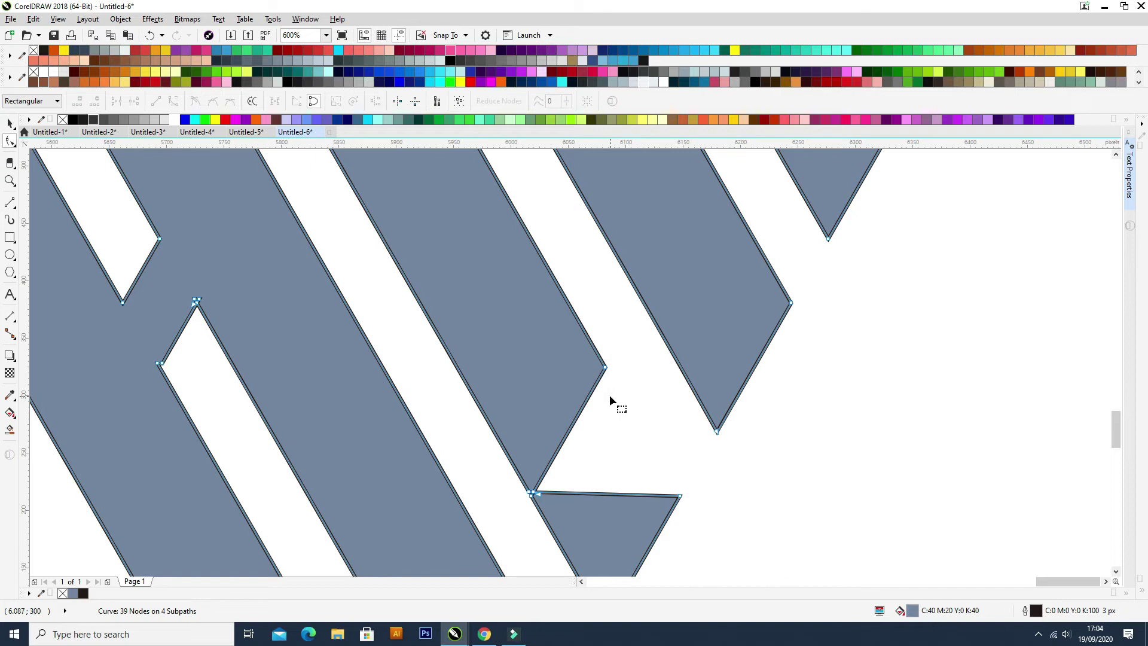
pyautogui.press('space')
pyautogui.scroll(-4, 609, 394)
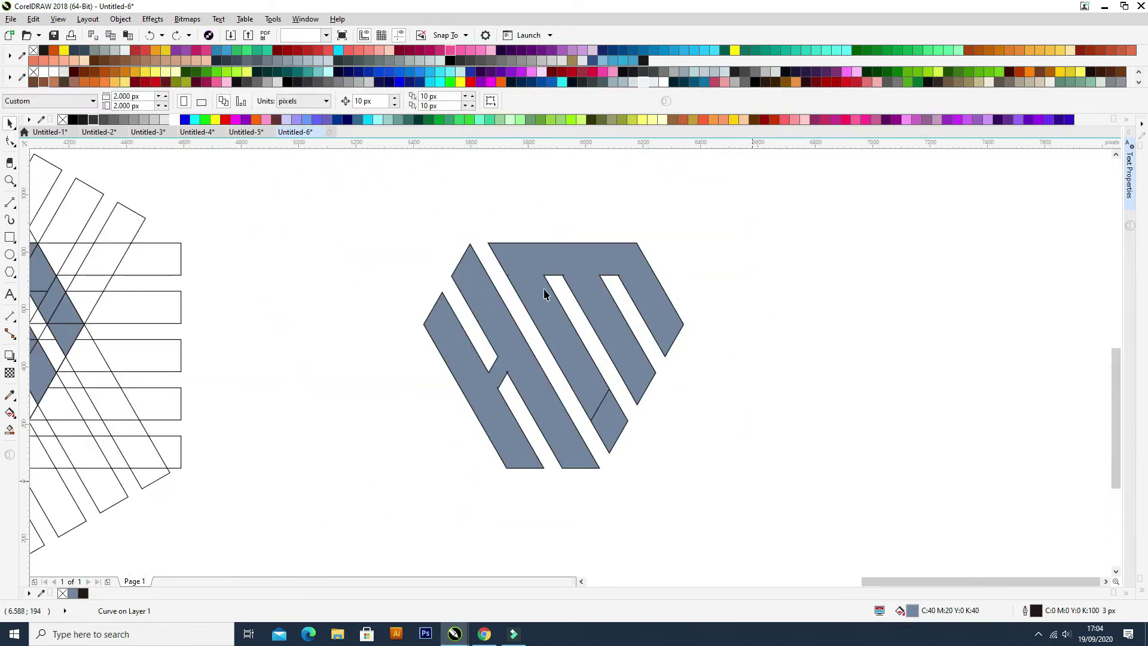
# Step: Delete the notch nodes on the third strip's outer edge, just below the top bar
pyautogui.scroll(4, 546, 295)
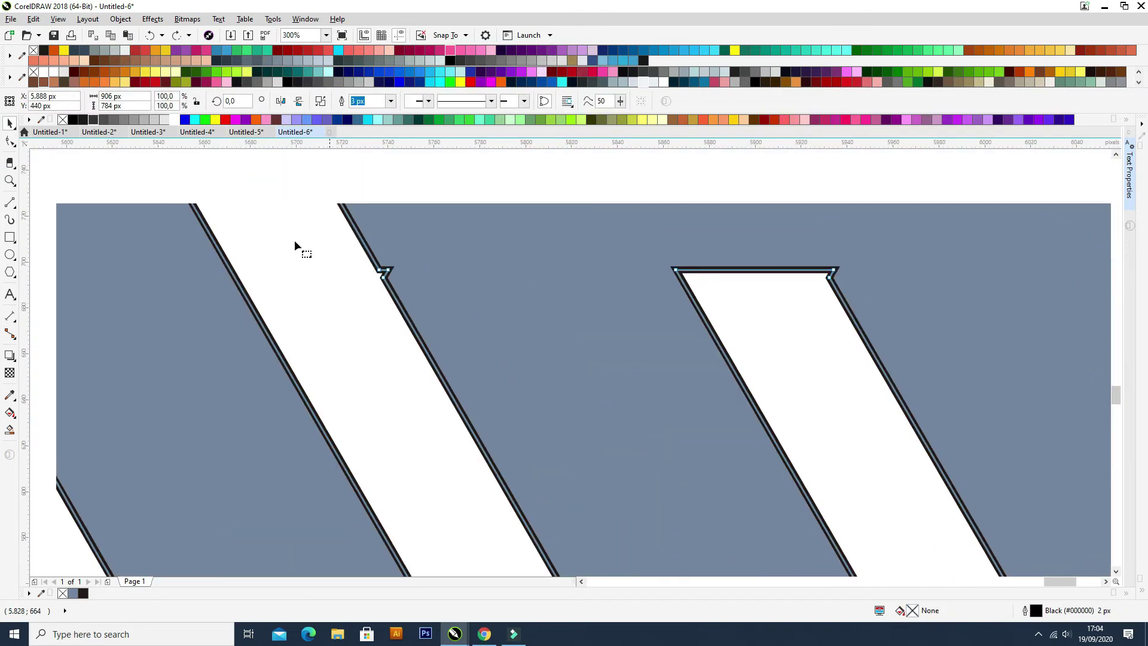
pyautogui.press('space')
pyautogui.moveTo(299, 240); pyautogui.dragTo(420, 304)
pyautogui.press('Delete')
pyautogui.scroll(-1, 801, 294)
pyautogui.press('space')
pyautogui.scroll(-1, 815, 325)
pyautogui.scroll(-4, 815, 325)
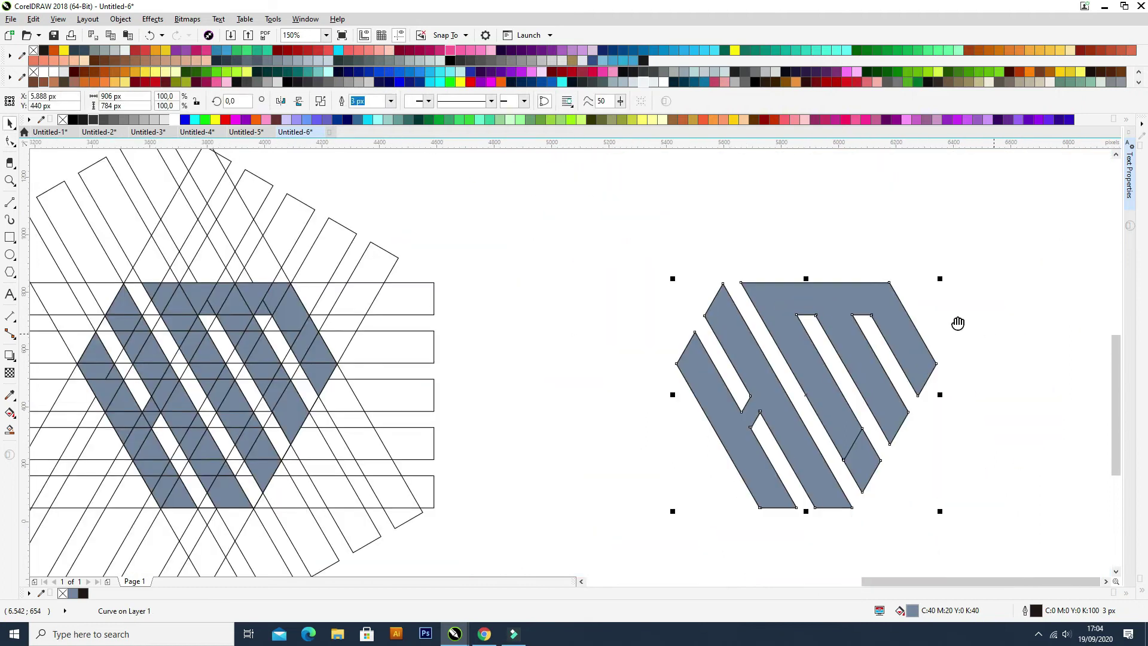
# Step: Rotate the welded logo 60 degrees so that its strips run horizontally
pyautogui.click(914, 328)
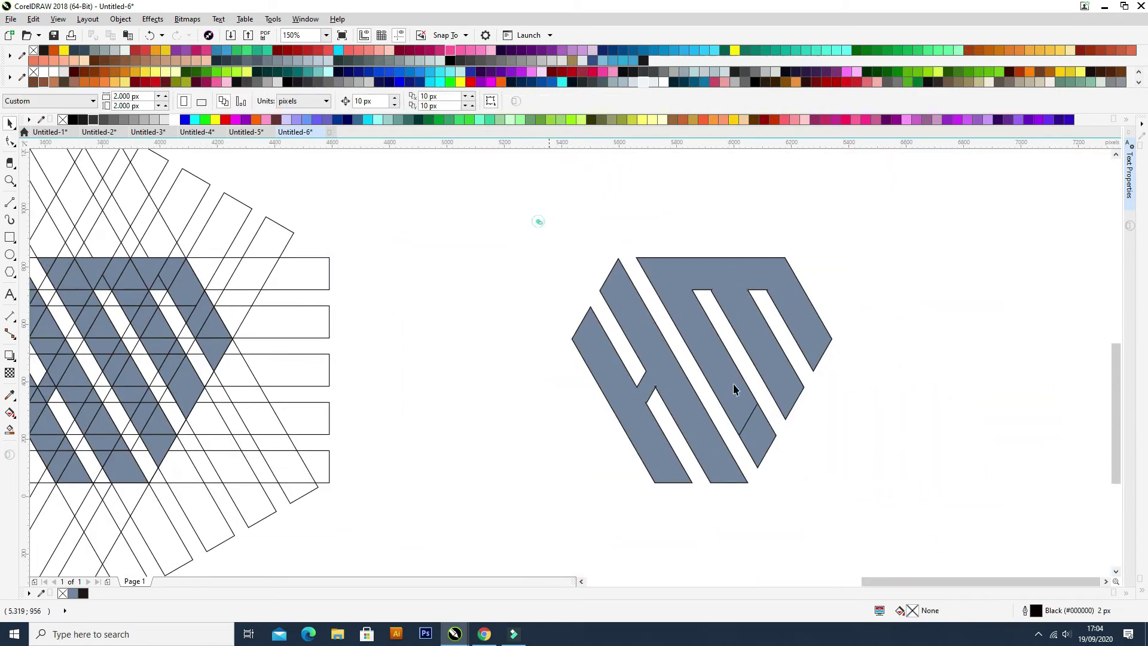
pyautogui.click(789, 384)
pyautogui.click(795, 389)
pyautogui.moveTo(835, 486); pyautogui.dragTo(869, 326)
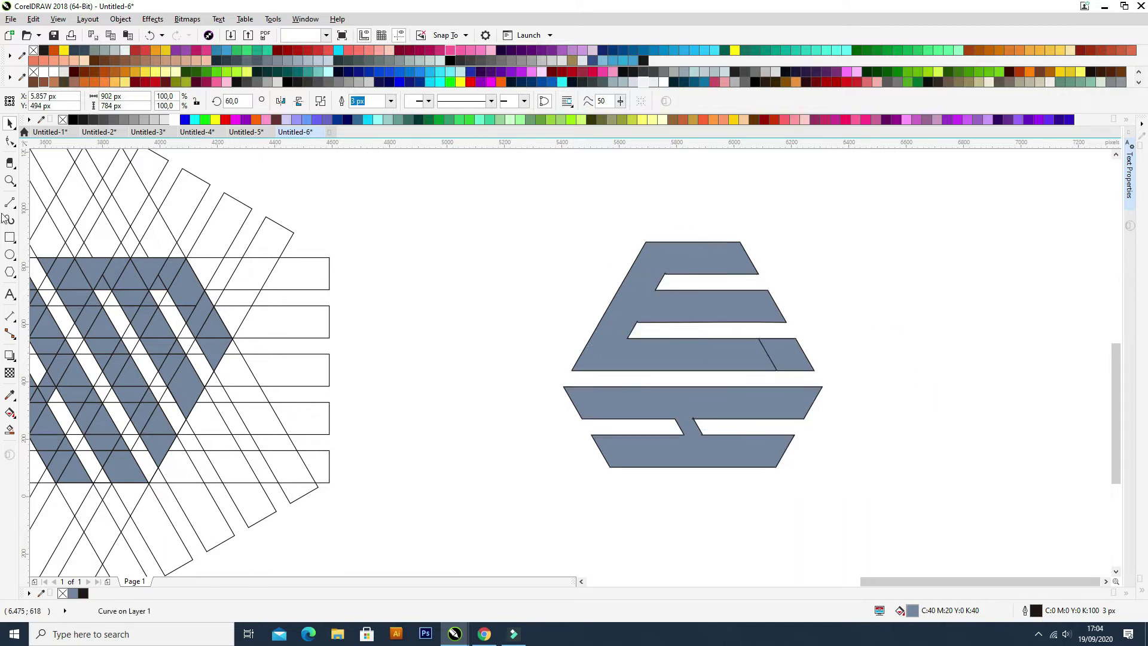
# Step: Draw a rectangle over the seam in the third strip, matching its height, and weld it to the logo
pyautogui.click(9, 238)
pyautogui.scroll(2, 735, 345)
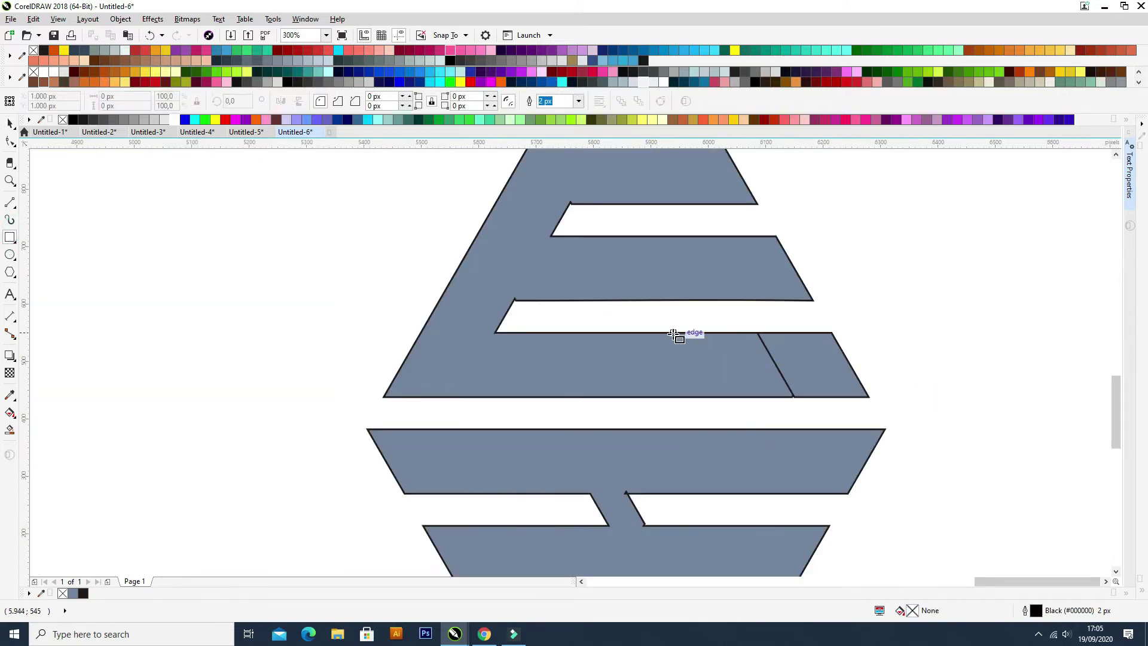
pyautogui.moveTo(680, 333); pyautogui.dragTo(823, 397)
pyautogui.press('space')
pyautogui.click(814, 362)
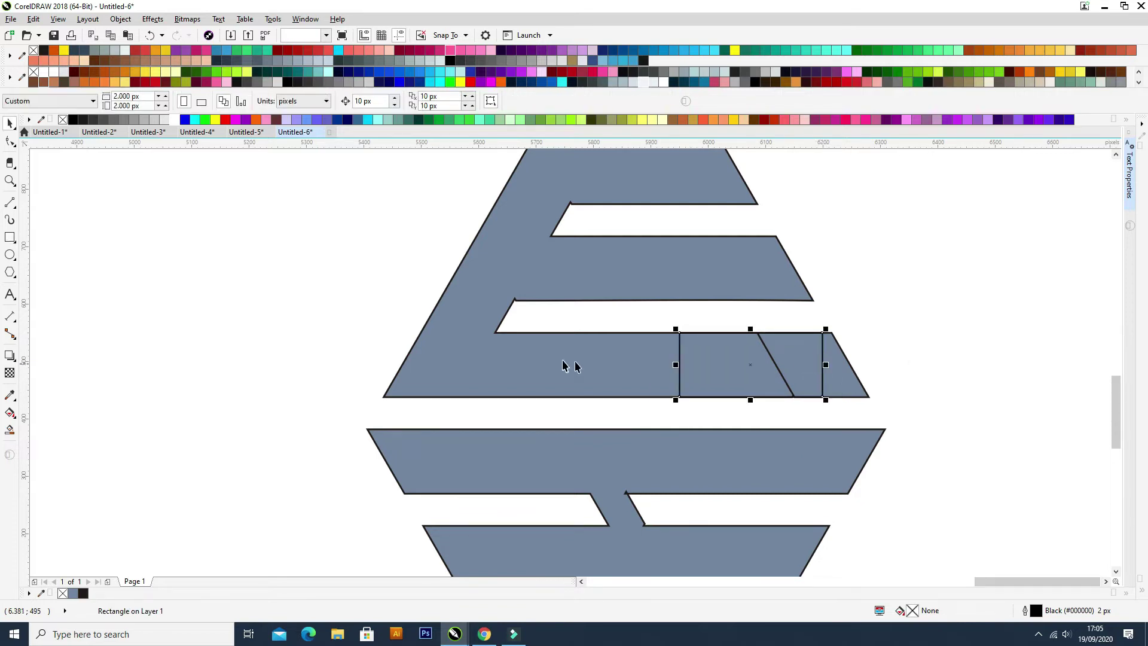
pyautogui.keyDown('shift'); pyautogui.click(575, 365); pyautogui.keyUp('shift')
pyautogui.click(341, 102)
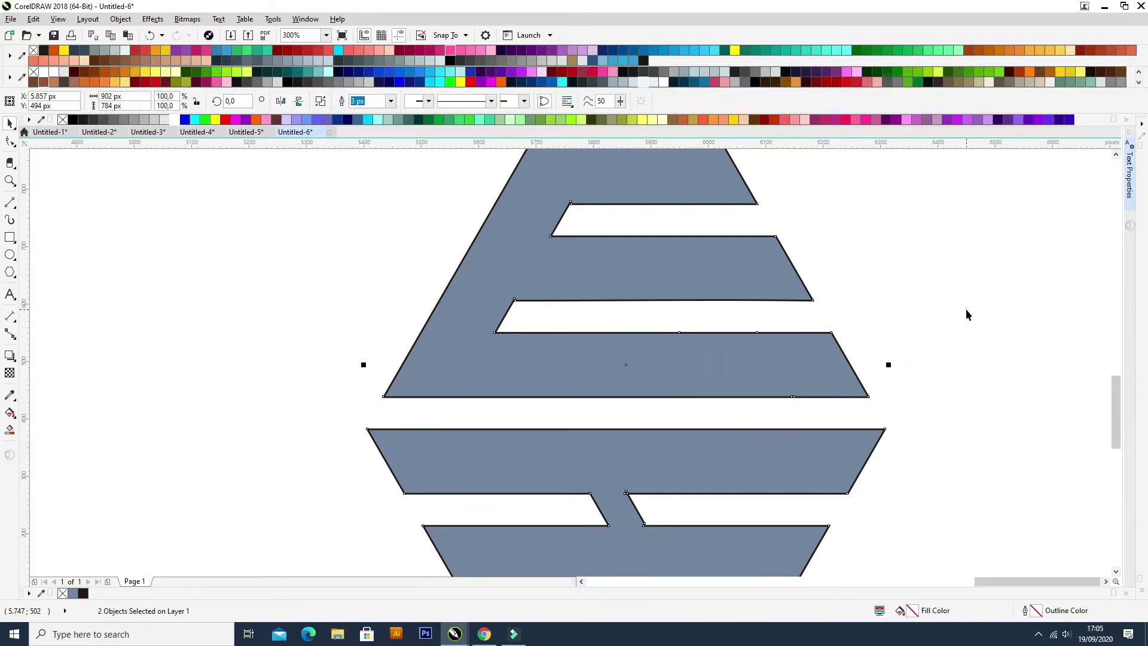
# Step: Delete the leftover nodes along the edges of the strip where the rectangle was welded
pyautogui.press('F10')
pyautogui.moveTo(661, 319); pyautogui.dragTo(808, 417)
pyautogui.press('Delete')
pyautogui.moveTo(688, 513); pyautogui.dragTo(743, 543)
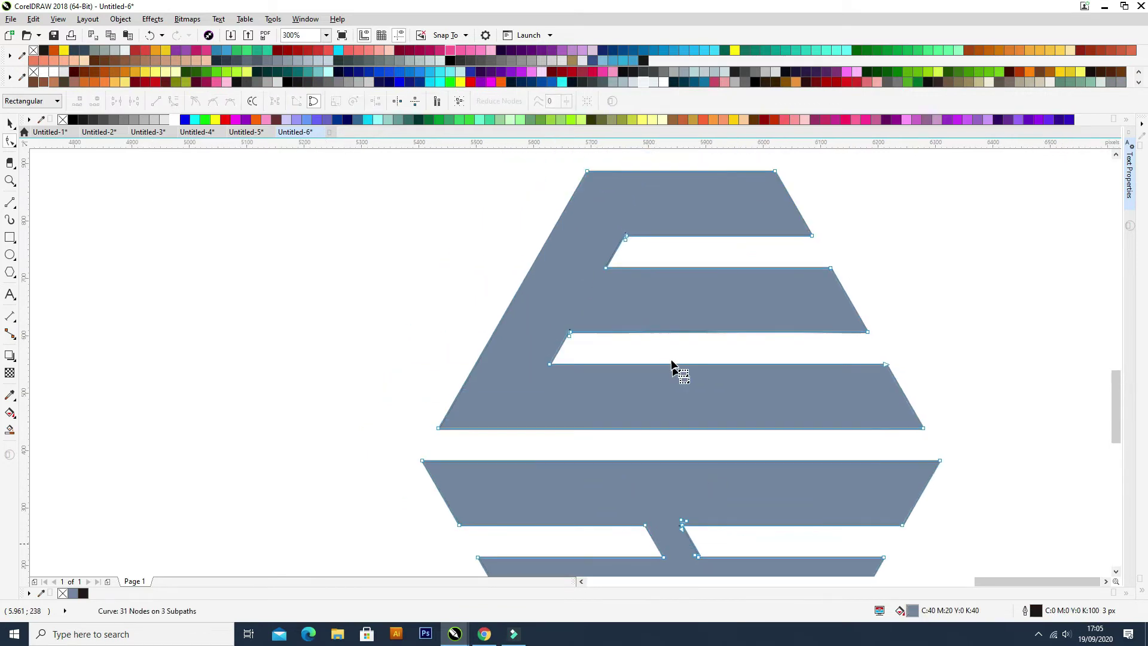
# Step: Rotate the logo 60 degrees clockwise so that its long connecting bar lies horizontally along the top
pyautogui.moveTo(672, 359); pyautogui.dragTo(681, 407)
pyautogui.press('space')
pyautogui.click(938, 297)
pyautogui.moveTo(633, 292); pyautogui.dragTo(654, 299)
pyautogui.scroll(1, 655, 295)
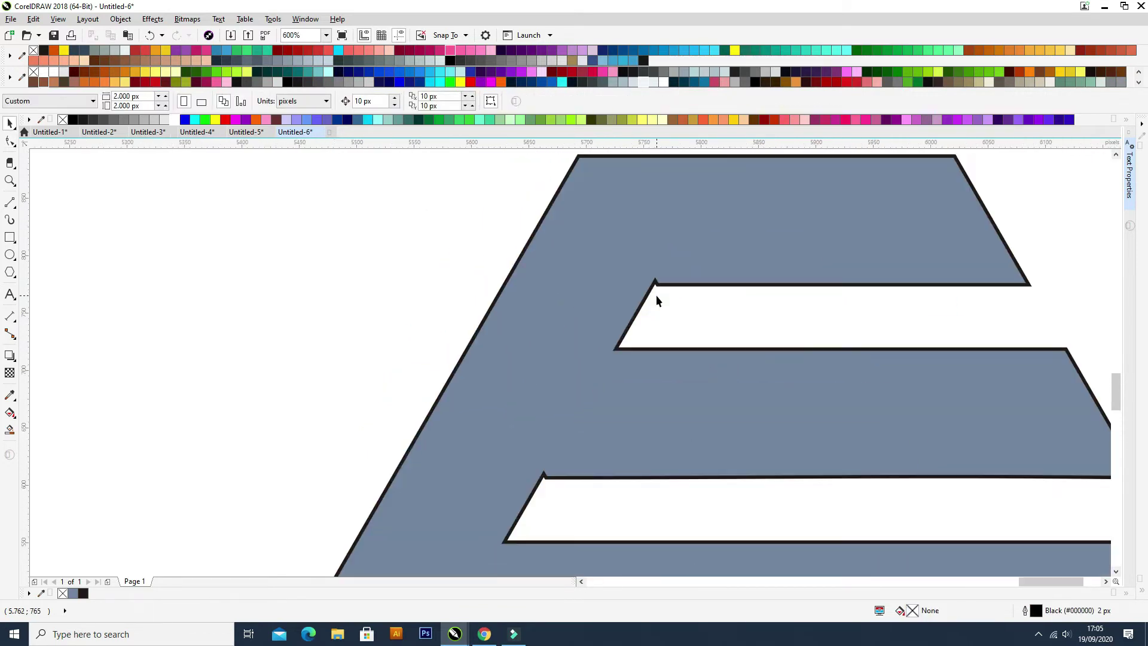
pyautogui.scroll(-2, 655, 296)
pyautogui.click(706, 285)
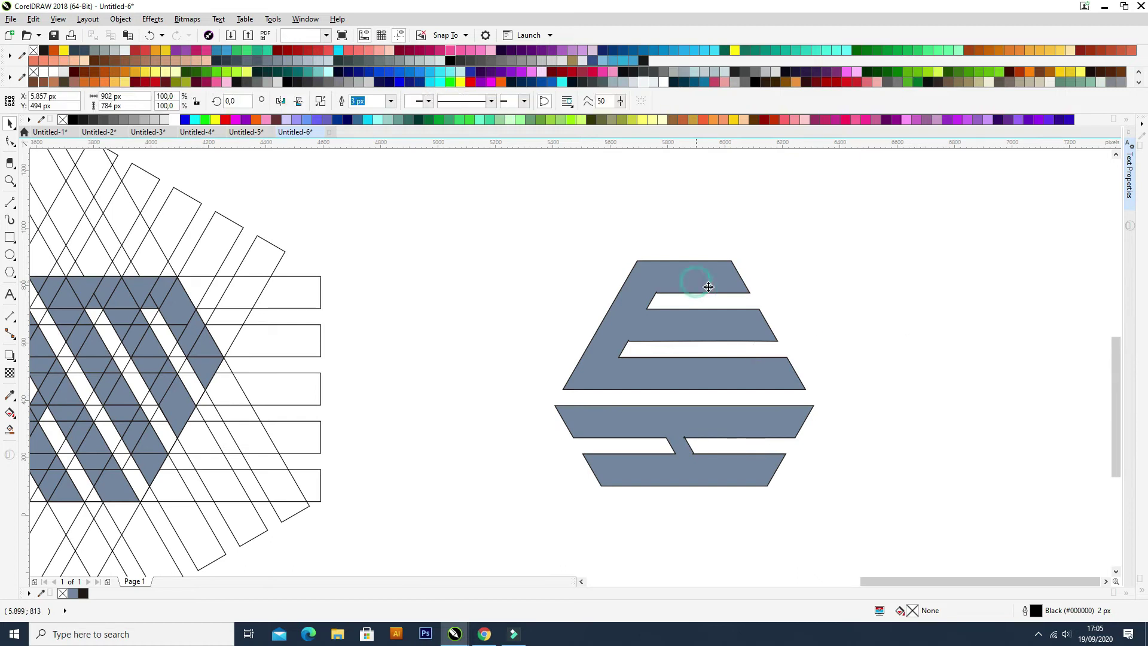
pyautogui.moveTo(817, 256); pyautogui.dragTo(827, 425)
# Step: Draw a guide rectangle about 606 px wide and 119 px high over the logo's horizontal top bar
pyautogui.click(10, 237)
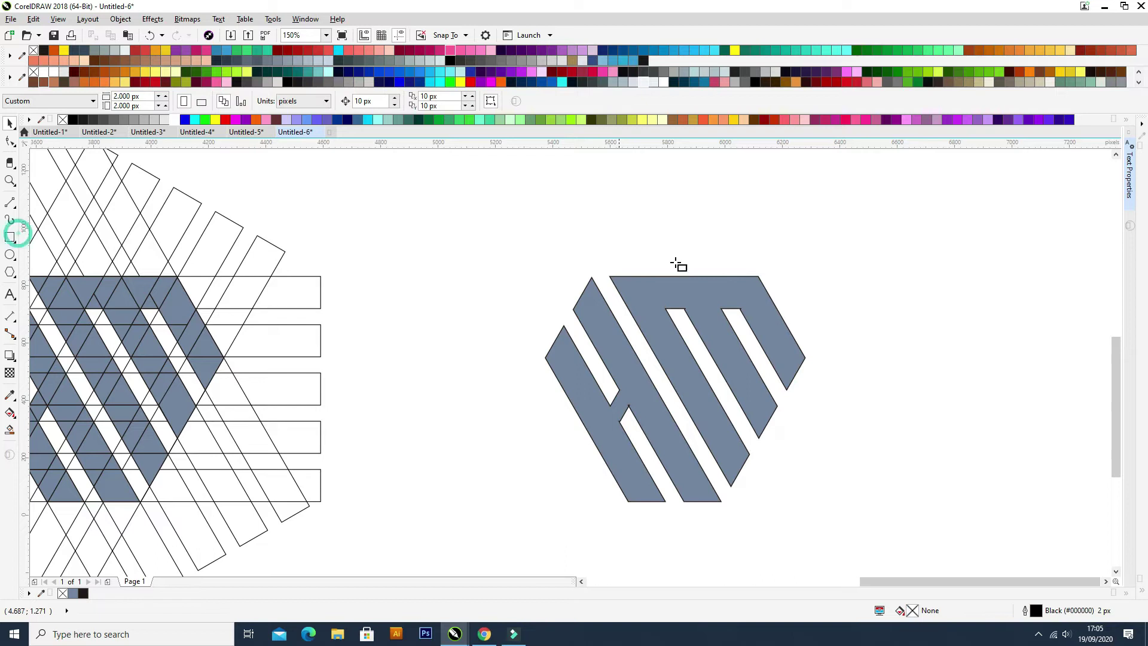
pyautogui.scroll(2, 611, 277)
pyautogui.moveTo(599, 274)
pyautogui.mouseDown()
pyautogui.moveTo(723, 339)
pyautogui.moveTo(956, 314)
pyautogui.mouseUp()
pyautogui.press('space')
pyautogui.scroll(1, 873, 352)
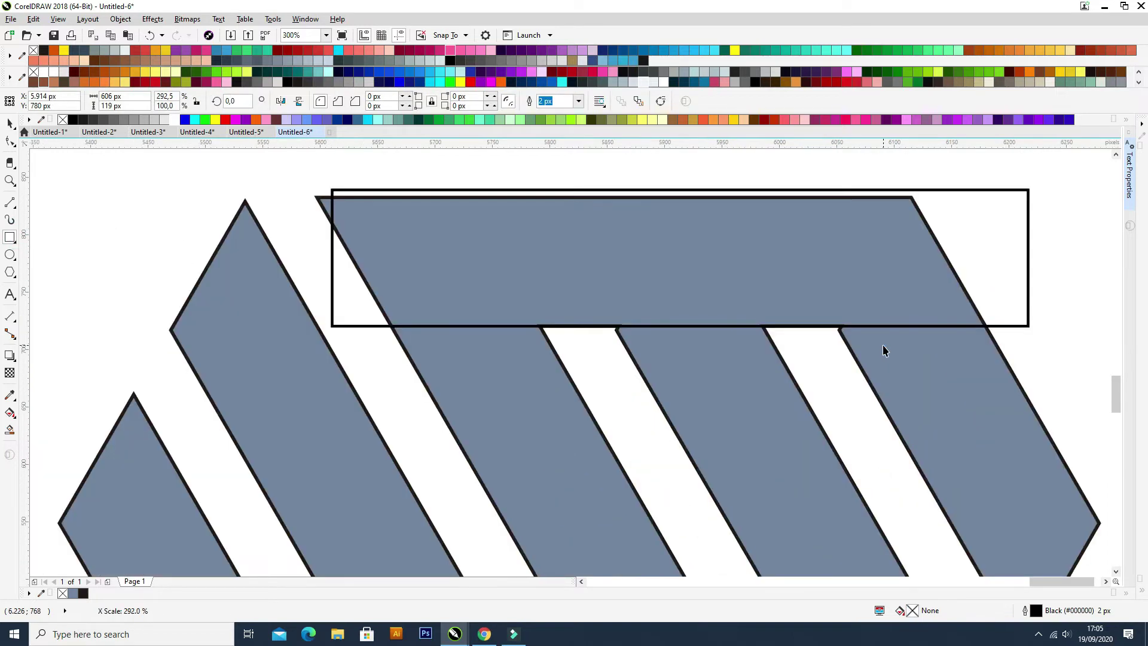
pyautogui.press('Escape')
pyautogui.scroll(3, 837, 328)
pyautogui.scroll(-3, 830, 321)
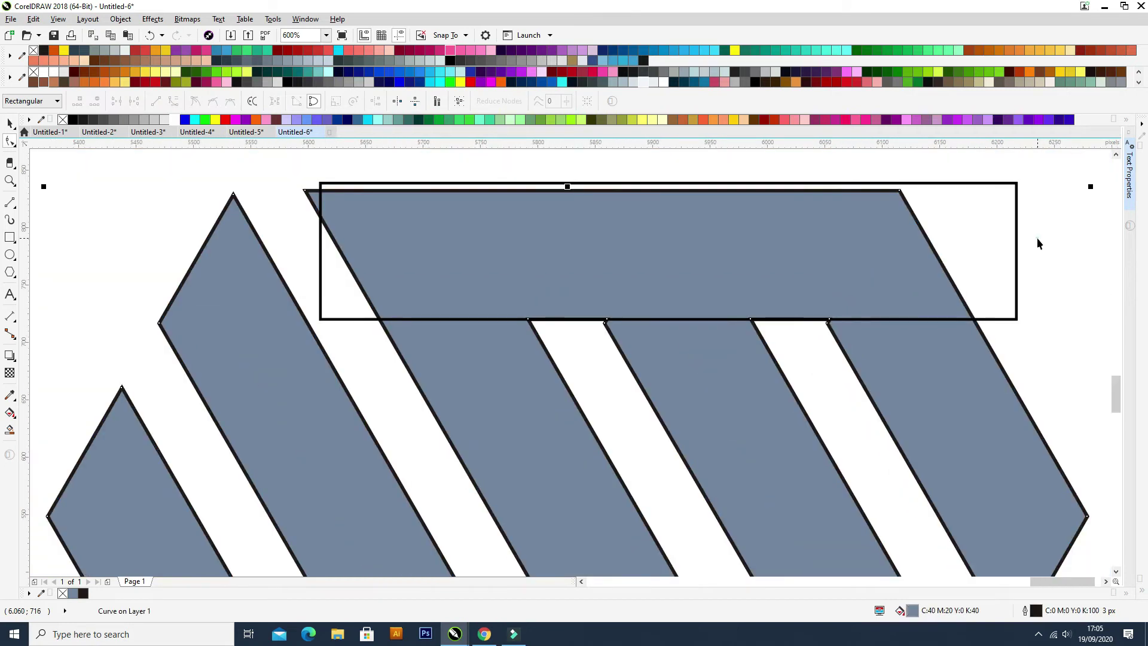
pyautogui.scroll(-1, 837, 233)
pyautogui.click(831, 235)
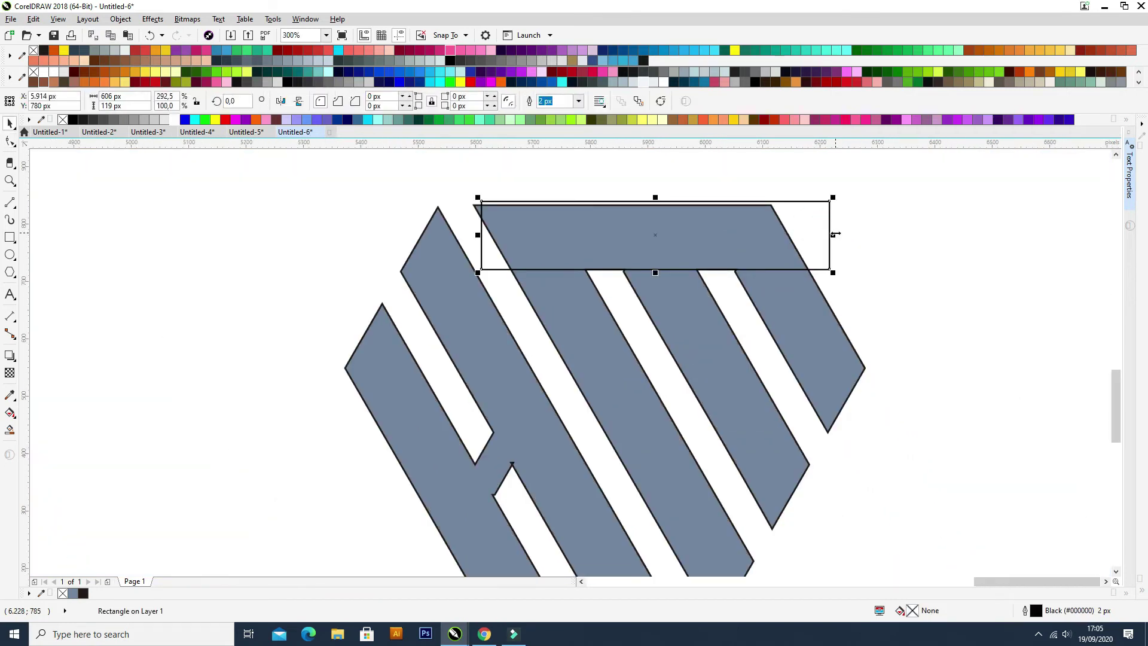
# Step: Widen the guide rectangle to about 867 px and lower its upper edge to match the top bar, about 112 px high
pyautogui.moveTo(835, 235); pyautogui.dragTo(909, 233)
pyautogui.click(951, 249)
pyautogui.click(844, 224)
pyautogui.moveTo(656, 201); pyautogui.dragTo(656, 205)
pyautogui.click(910, 225)
pyautogui.click(848, 237)
pyautogui.click(863, 237)
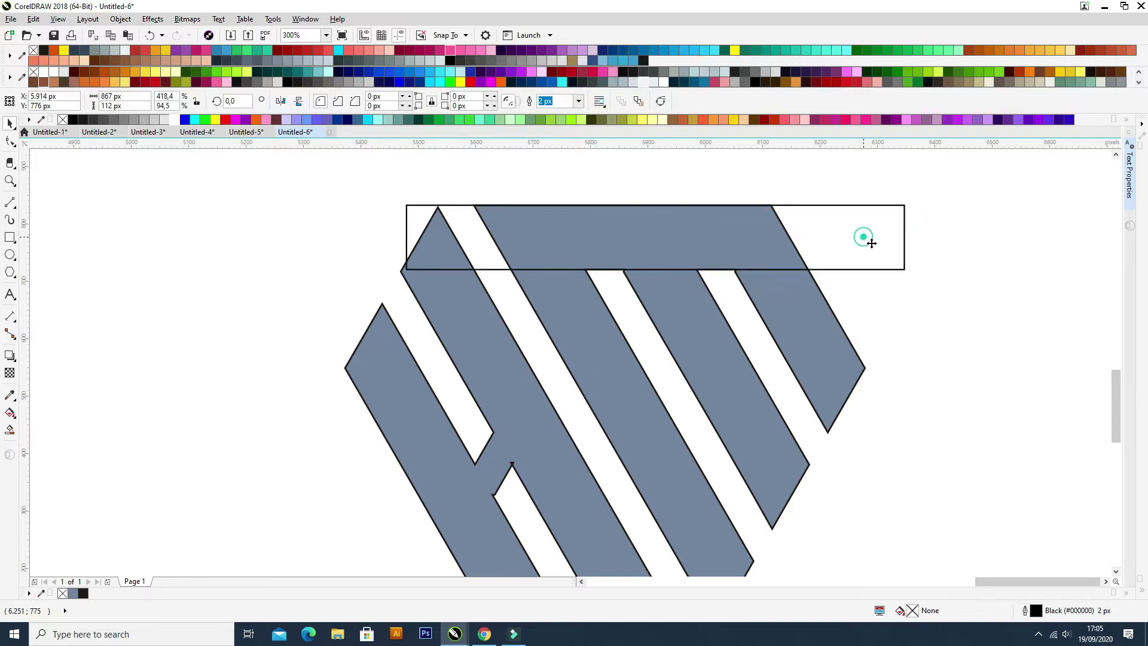
# Step: Make a copy of the guide rectangle rotated to 300 degrees and place it over the outermost right strip
pyautogui.moveTo(905, 273); pyautogui.dragTo(743, 400)
pyautogui.hotkey('ctrl', 'z')
pyautogui.click(868, 256)
pyautogui.moveTo(910, 275); pyautogui.dragTo(746, 420)
pyautogui.rightClick(747, 420)
pyautogui.click(965, 343)
pyautogui.moveTo(642, 182); pyautogui.dragTo(713, 185)
pyautogui.moveTo(752, 222); pyautogui.dragTo(783, 224)
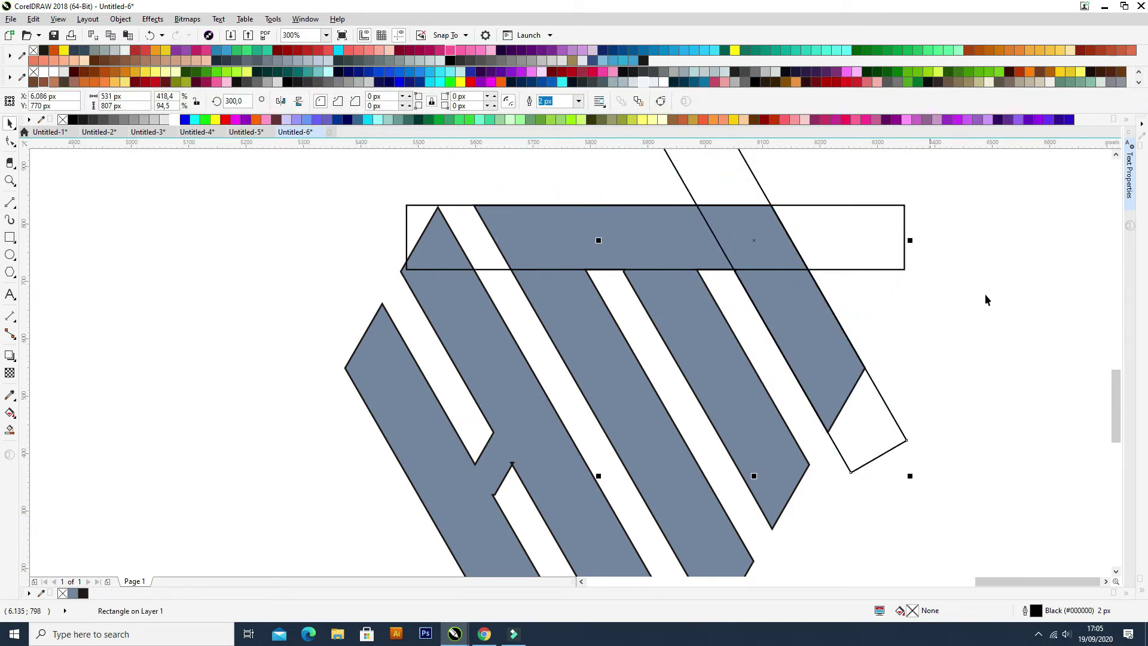
# Step: Move the notch node of the right gap under the top bar onto the guides' intersection and delete the leftover node beside it
pyautogui.click(730, 333)
pyautogui.scroll(4, 777, 321)
pyautogui.scroll(-4, 768, 289)
pyautogui.click(675, 341)
pyautogui.scroll(8, 706, 311)
pyautogui.press('F10')
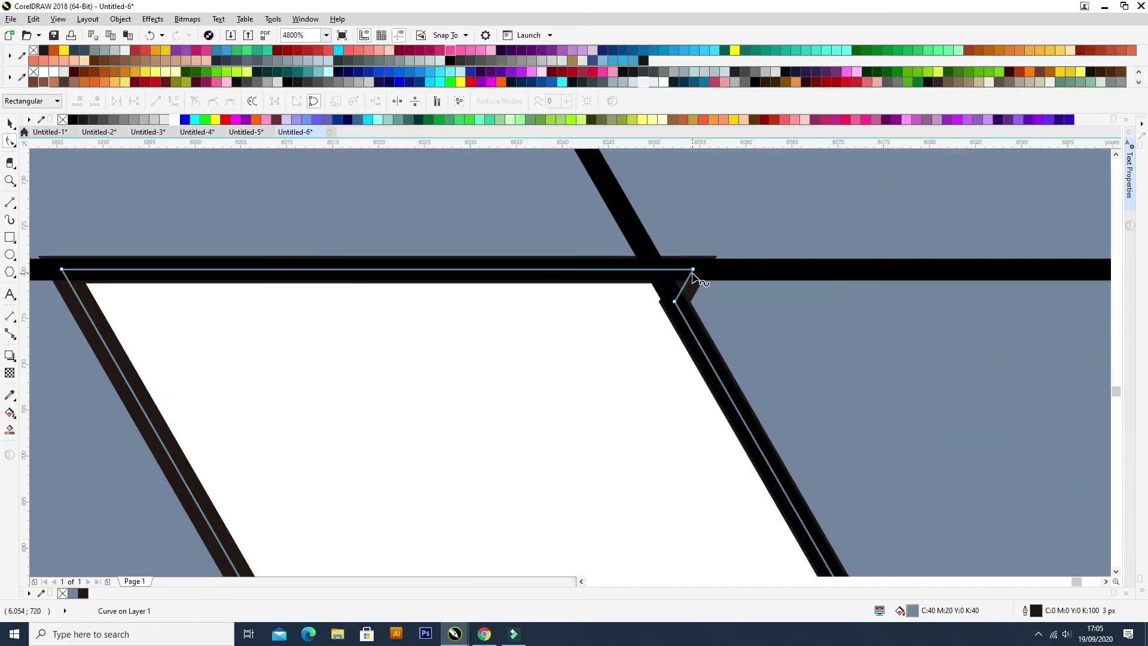
pyautogui.moveTo(687, 269); pyautogui.dragTo(663, 276)
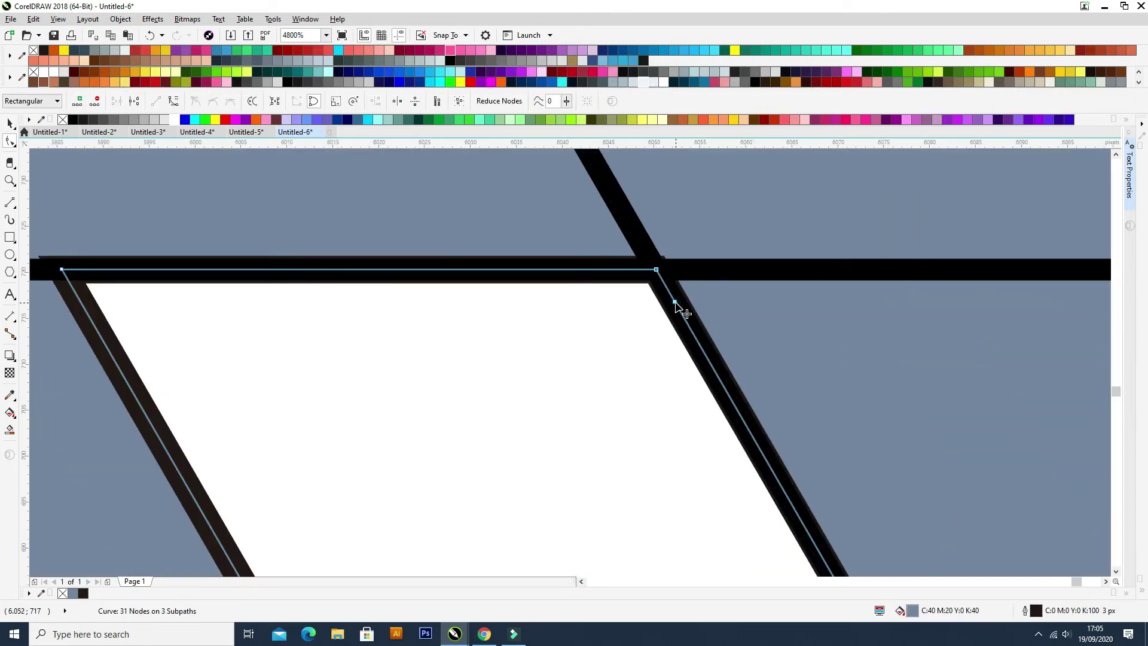
pyautogui.scroll(-5, 675, 302)
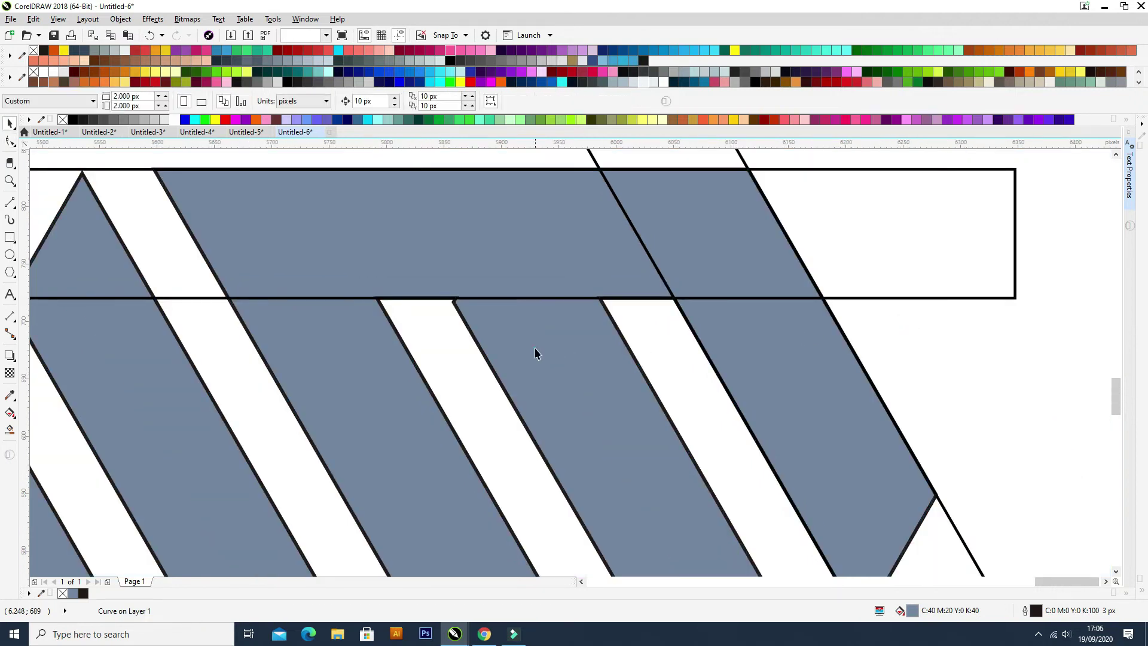
pyautogui.scroll(5, 454, 296)
pyautogui.moveTo(524, 220); pyautogui.dragTo(499, 219)
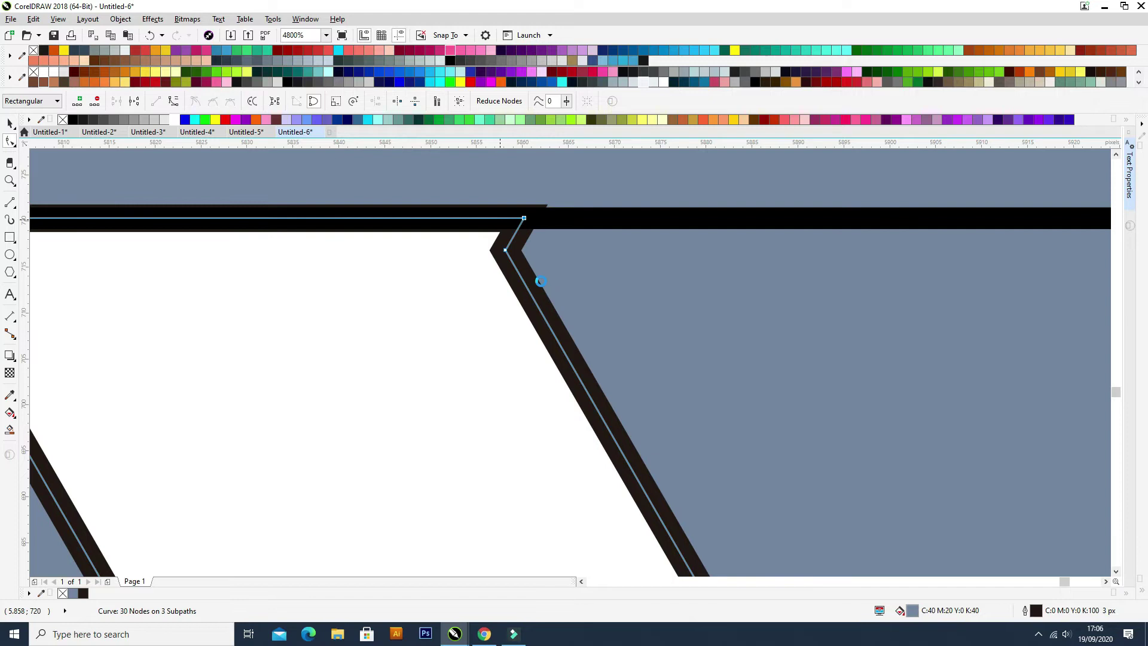
pyautogui.scroll(-7, 551, 300)
# Step: Move the slanted guide rectangle so that its right edge runs along the left edge of the second strip from the right
pyautogui.press('space')
pyautogui.moveTo(732, 456); pyautogui.dragTo(694, 479)
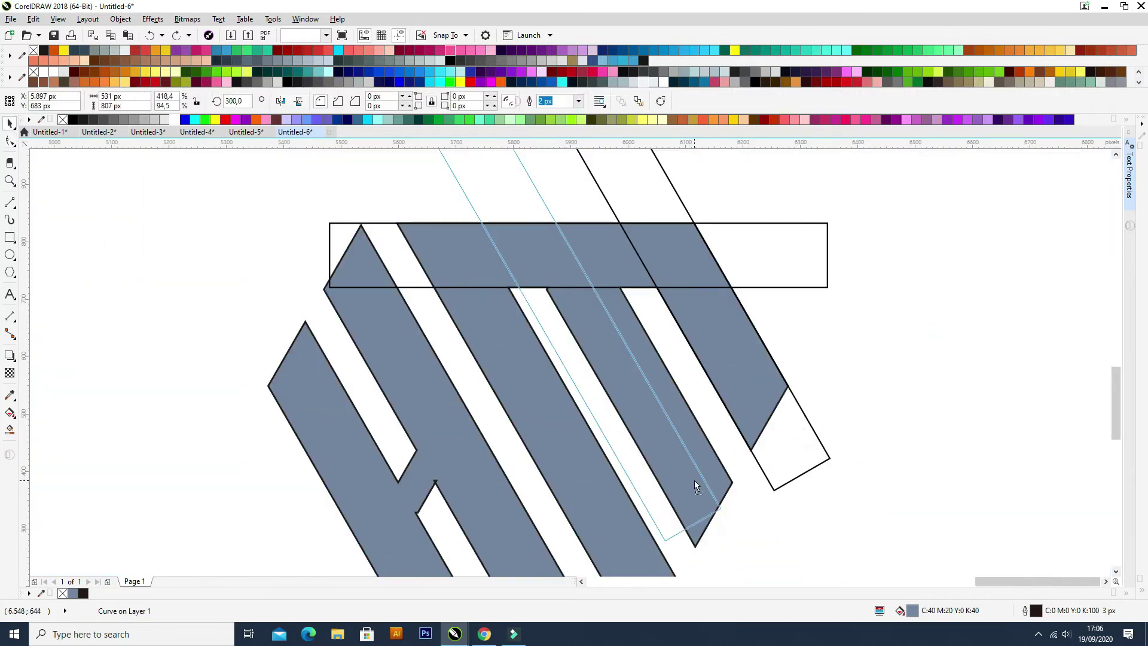
pyautogui.moveTo(589, 279); pyautogui.dragTo(565, 317)
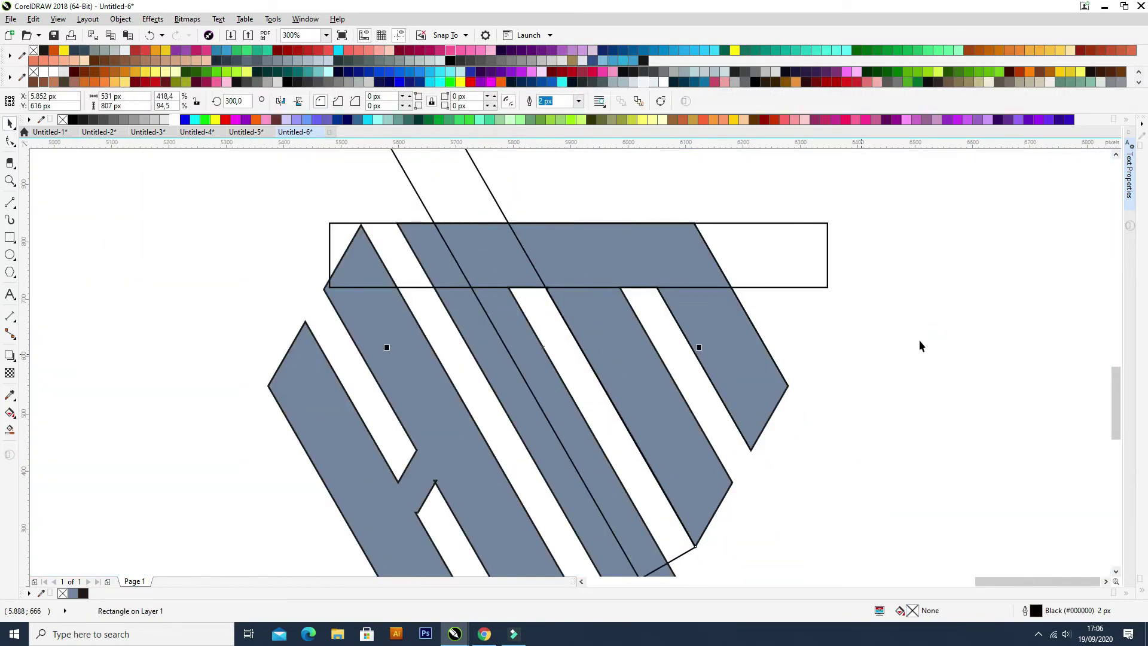
pyautogui.click(651, 403)
# Step: Move the notch node of the left gap under the top bar onto the guides' intersection and remove the leftover node
pyautogui.press('space')
pyautogui.scroll(3, 538, 285)
pyautogui.moveTo(616, 293); pyautogui.dragTo(602, 293)
pyautogui.scroll(-2, 632, 307)
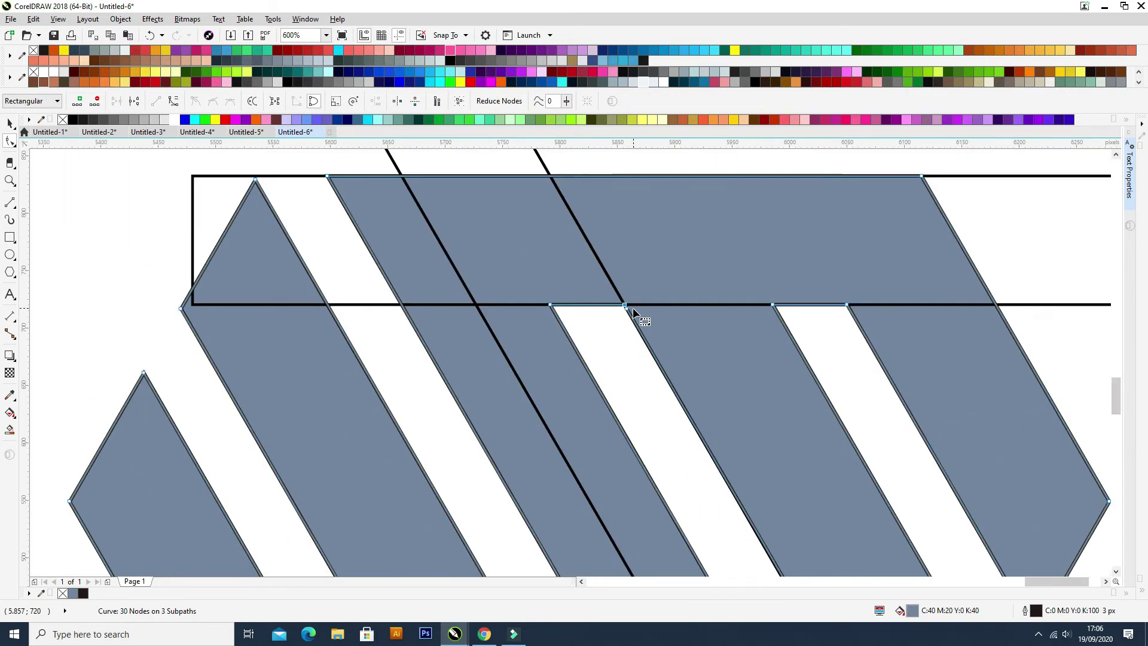
pyautogui.press('space')
pyautogui.scroll(-2, 667, 320)
pyautogui.click(868, 294)
# Step: Delete the slanted guide rectangle
pyautogui.click(674, 373)
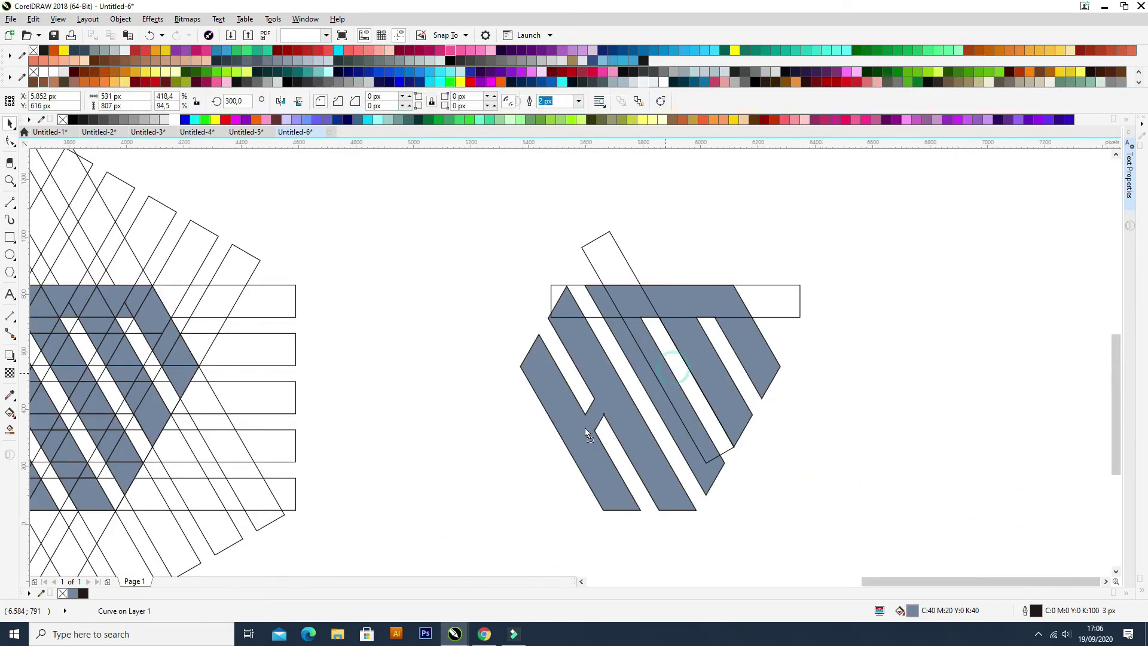
pyautogui.click(875, 354)
pyautogui.moveTo(520, 313); pyautogui.dragTo(486, 327)
pyautogui.press('Delete')
pyautogui.scroll(2, 605, 418)
pyautogui.scroll(-2, 602, 441)
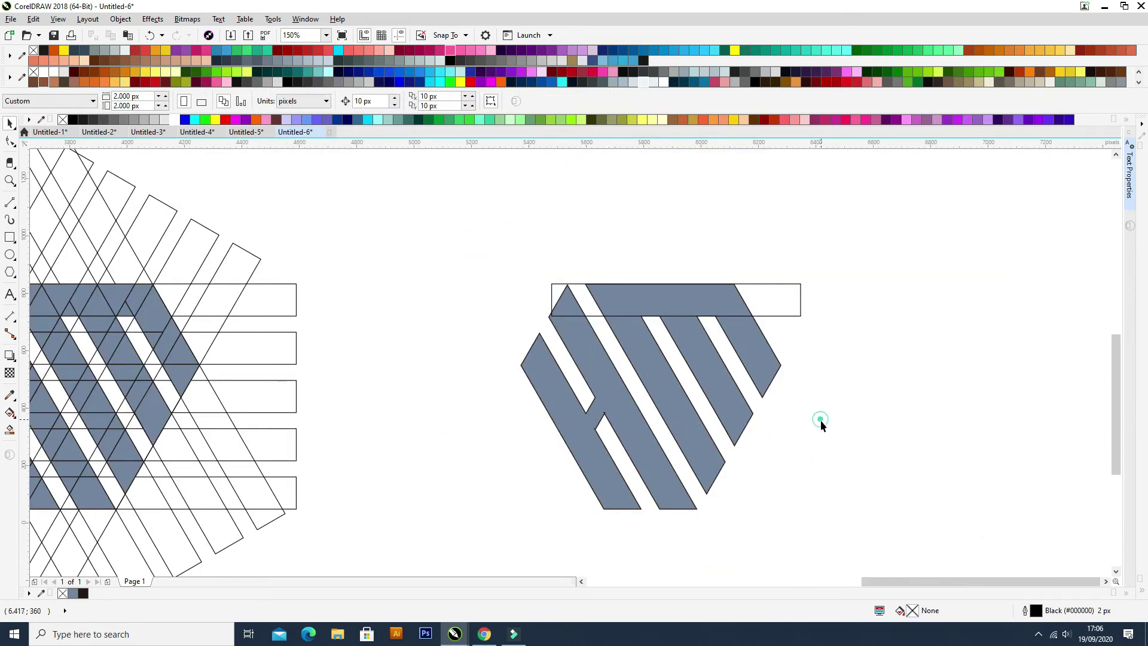
pyautogui.scroll(2, 892, 498)
pyautogui.scroll(-2, 833, 428)
# Step: Rotate the logo and the remaining guide together 60 degrees clockwise, and turn the guide rectangle back to horizontal
pyautogui.moveTo(862, 491); pyautogui.dragTo(518, 281)
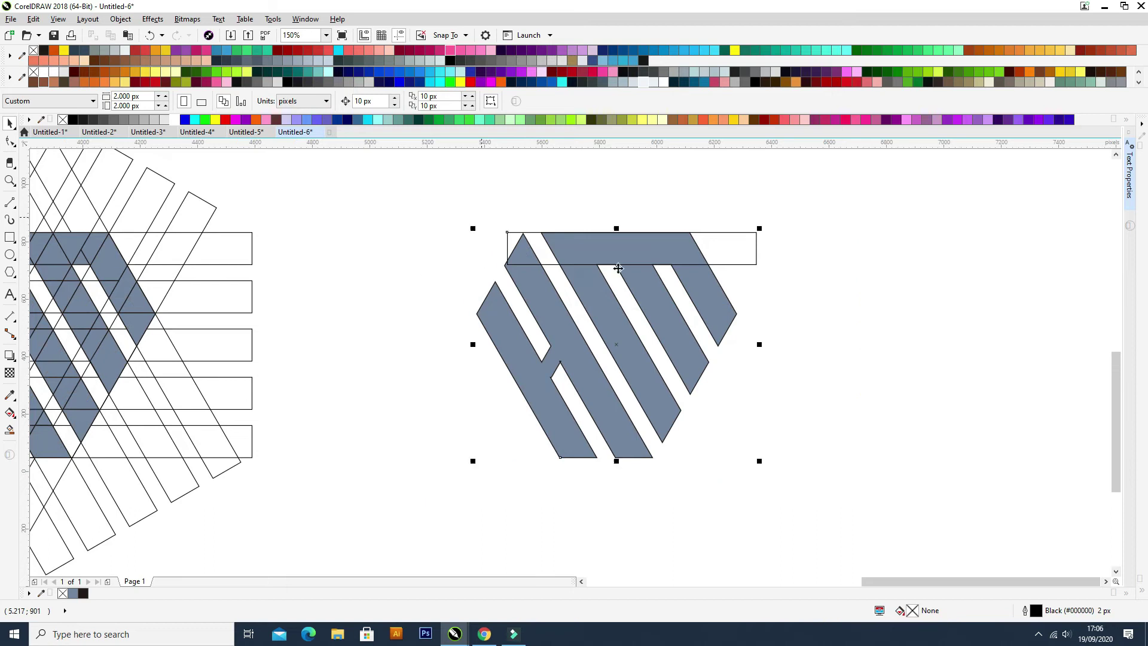
pyautogui.click(720, 316)
pyautogui.moveTo(759, 228); pyautogui.dragTo(834, 303)
pyautogui.click(777, 402)
pyautogui.click(770, 407)
pyautogui.click(909, 339)
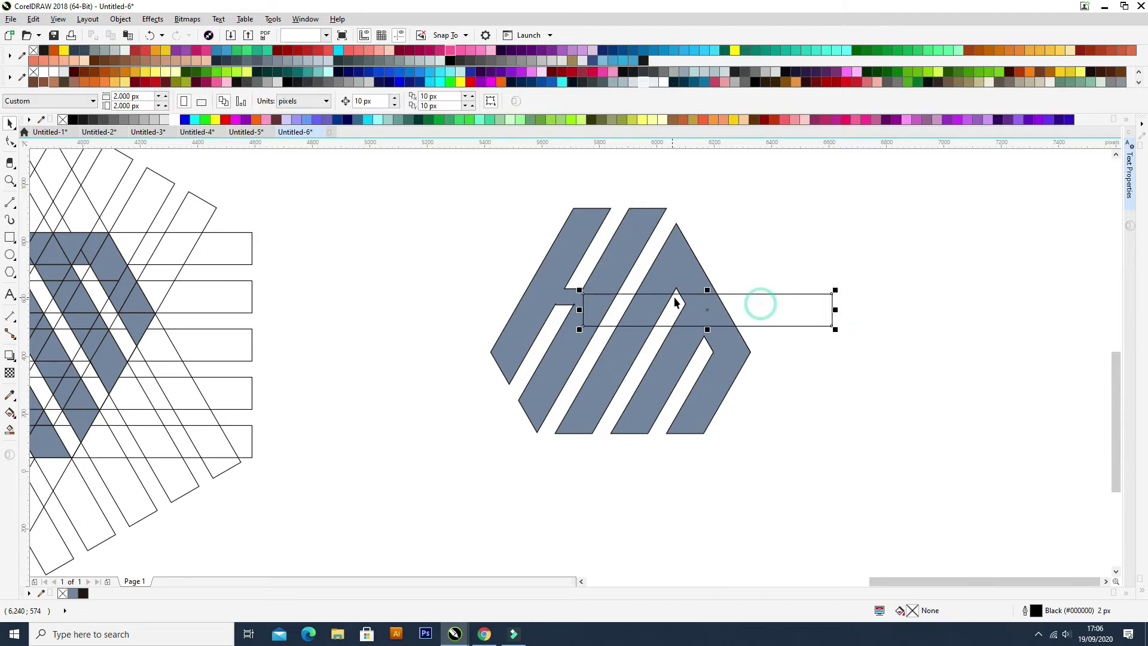
# Step: Move the horizontal guide rectangle onto the H so that its edge lines up with the underside of the crossbar
pyautogui.moveTo(672, 296); pyautogui.dragTo(548, 315)
pyautogui.scroll(2, 571, 292)
pyautogui.scroll(2, 547, 313)
pyautogui.moveTo(529, 373); pyautogui.dragTo(550, 341)
pyautogui.click(692, 290)
# Step: Delete the two surplus nodes forming the spike at the right end of the H crossbar's lower edge
pyautogui.press('F10')
pyautogui.click(597, 340)
pyautogui.scroll(2, 595, 335)
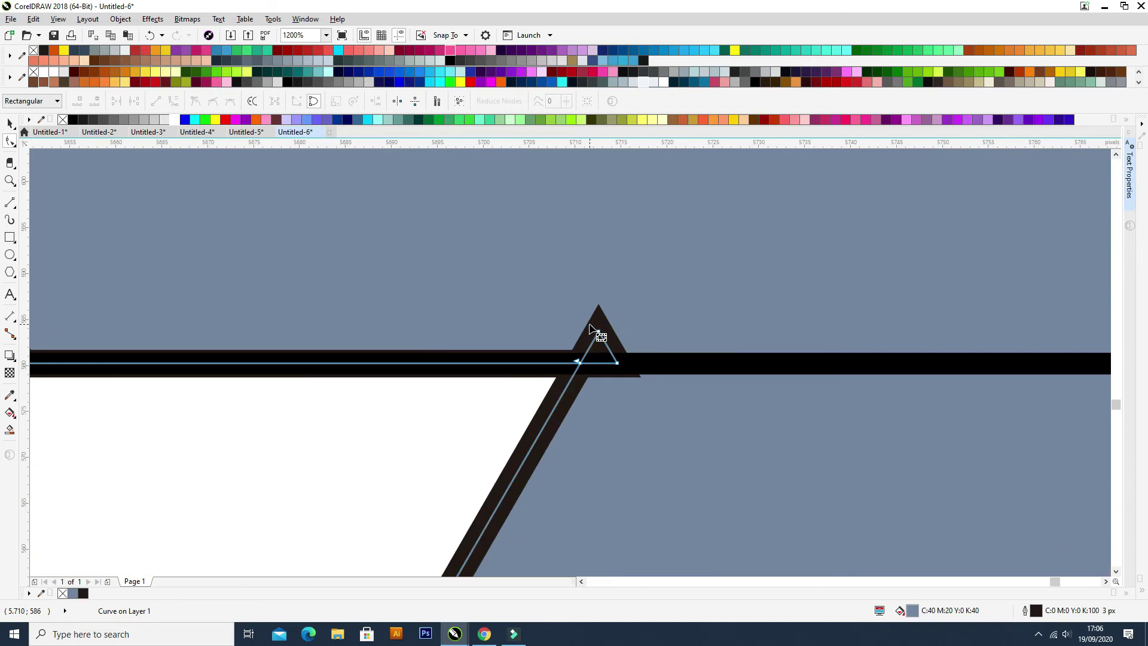
pyautogui.doubleClick(617, 363)
pyautogui.doubleClick(600, 333)
# Step: Move the left corner node of the H crossbar's lower edge onto the guide line and remove the extra node beside it
pyautogui.scroll(-2, 608, 348)
pyautogui.scroll(2, 461, 359)
pyautogui.moveTo(453, 343); pyautogui.dragTo(433, 373)
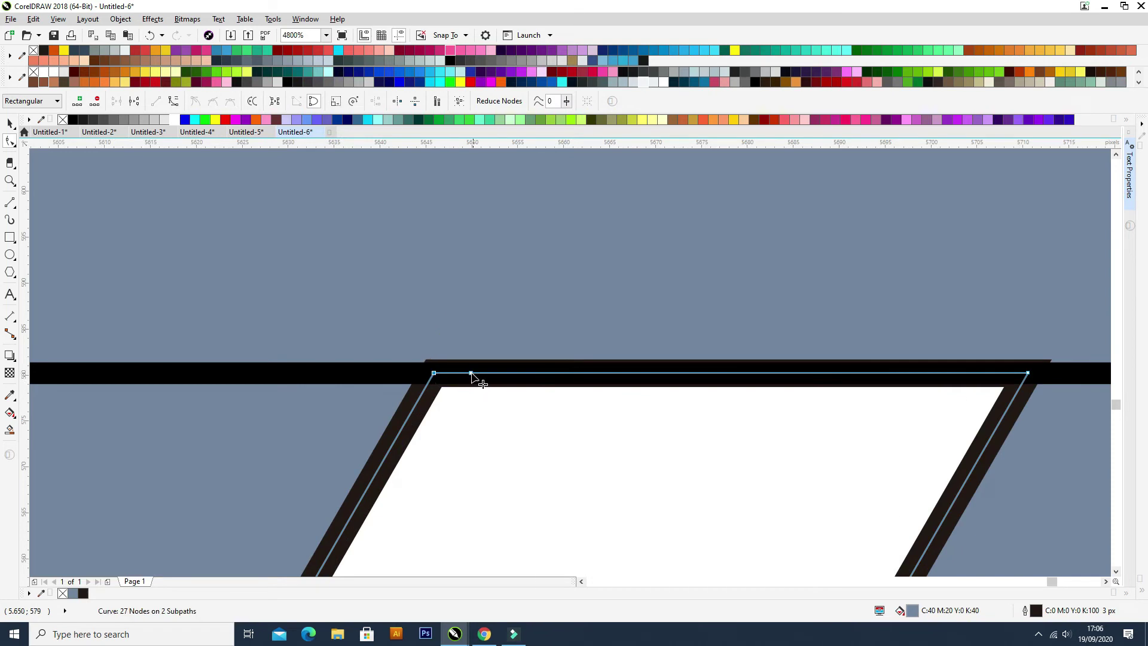
pyautogui.scroll(-4, 489, 376)
# Step: Delete the remaining horizontal guide rectangle
pyautogui.press('space')
pyautogui.click(899, 285)
pyautogui.click(820, 387)
pyautogui.press('Delete')
pyautogui.scroll(-2, 819, 388)
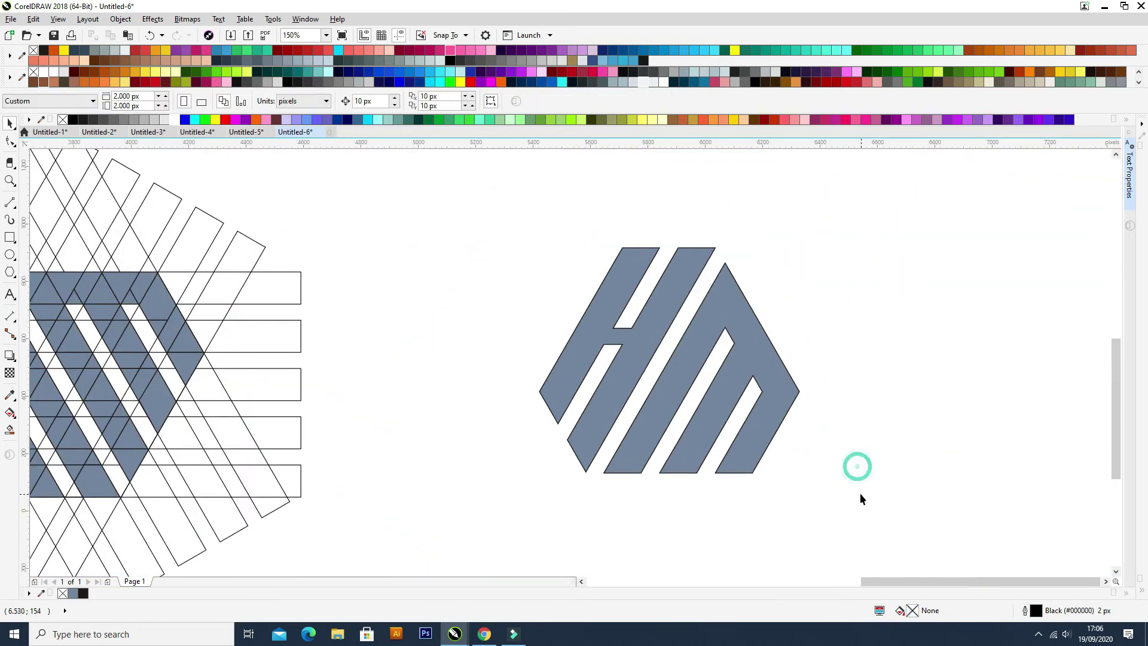
# Step: Fill the finished logo with black and remove its outline
pyautogui.click(586, 313)
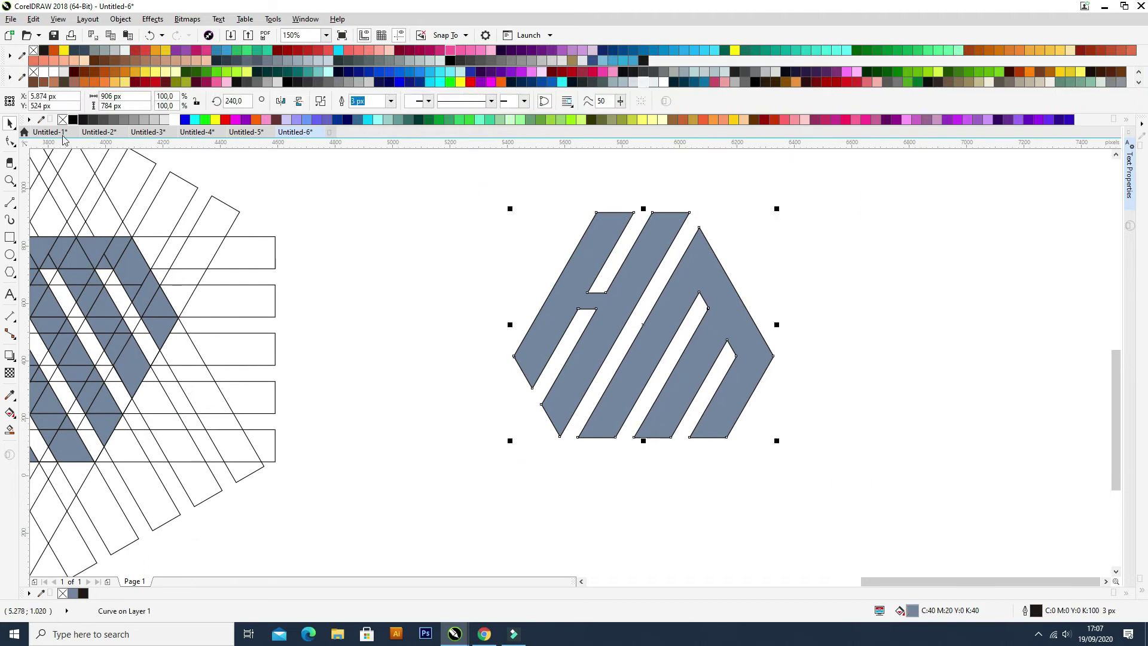
pyautogui.click(70, 118)
pyautogui.click(867, 290)
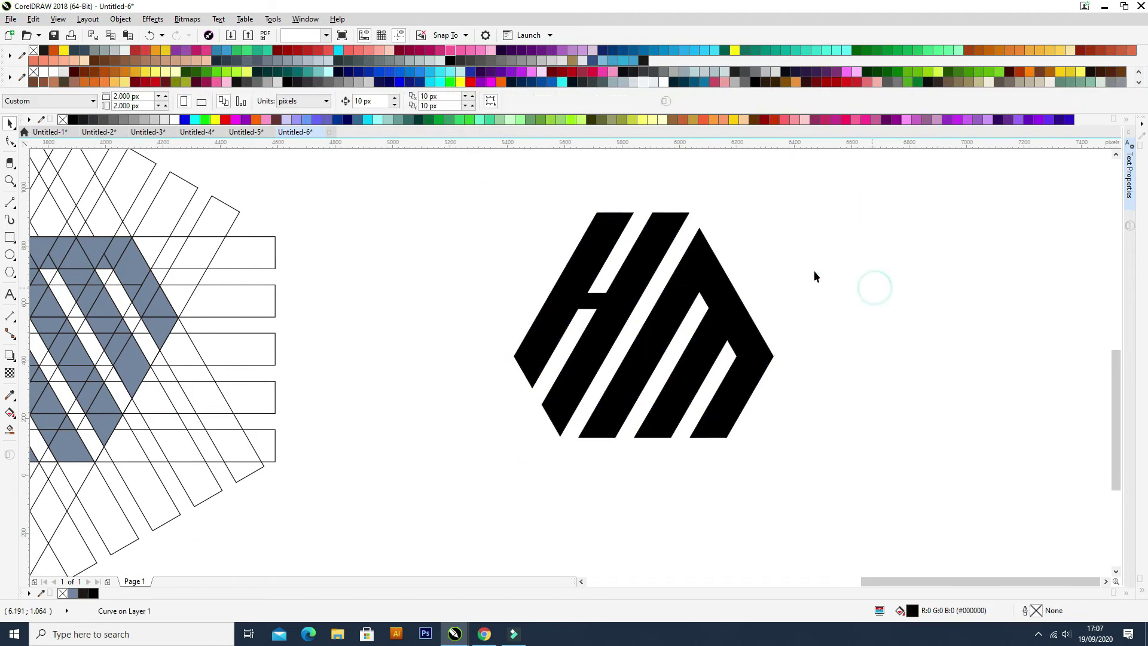
# Step: Add the artistic text "HECTOR MANAGEMENT" below the black logo
pyautogui.scroll(-2, 716, 276)
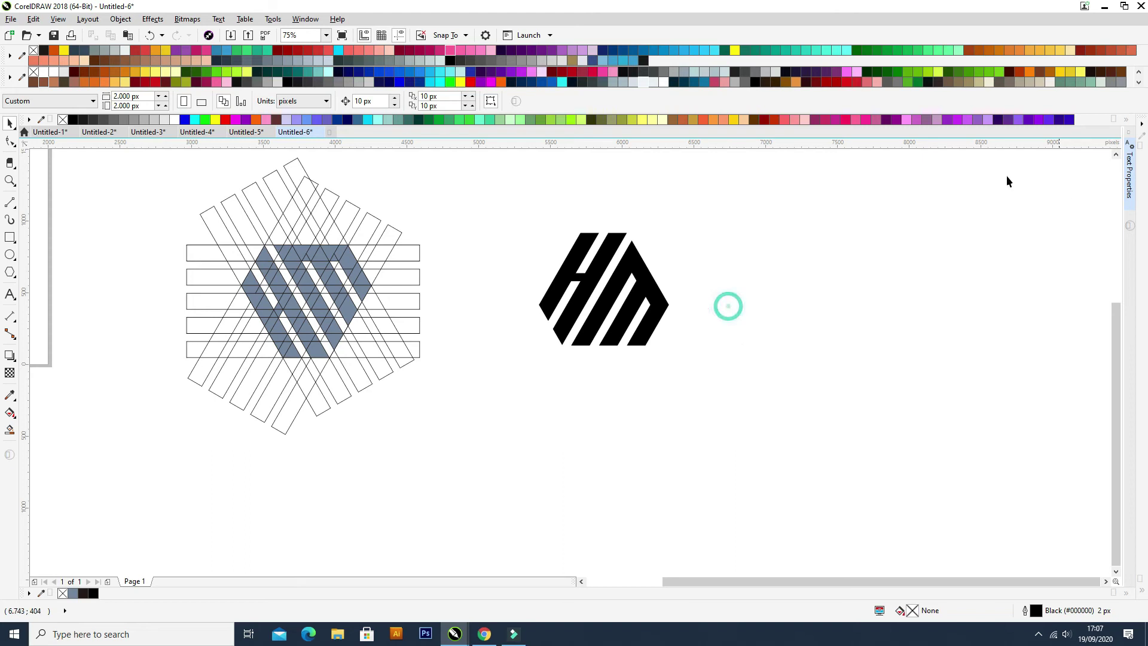
pyautogui.click(594, 412)
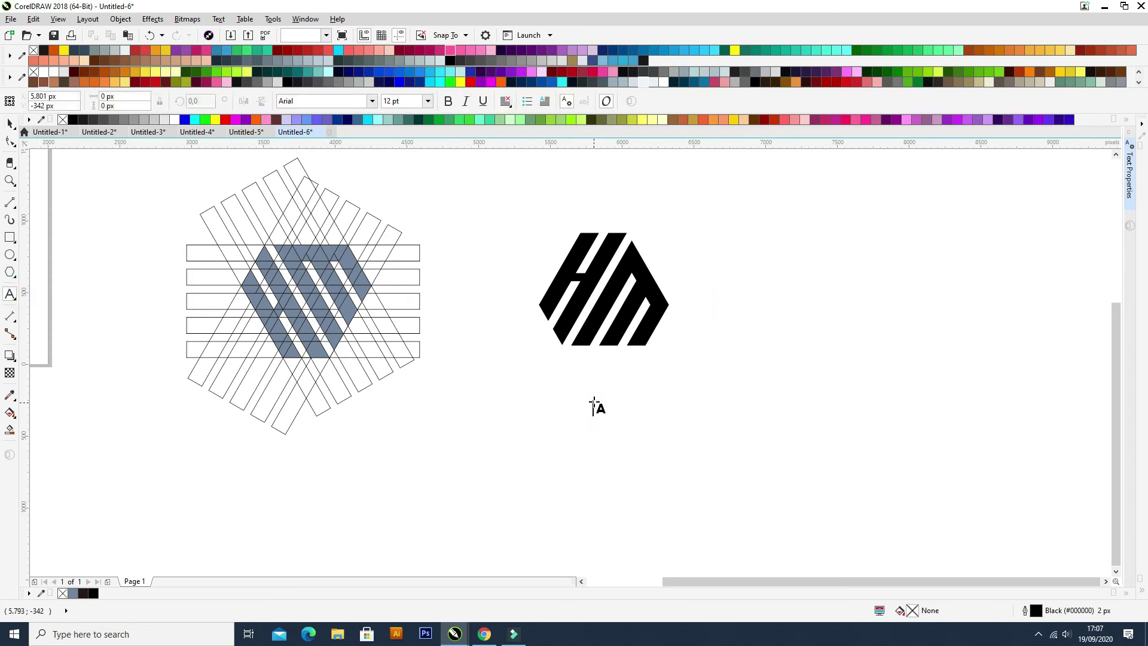
pyautogui.scroll(3, 600, 412)
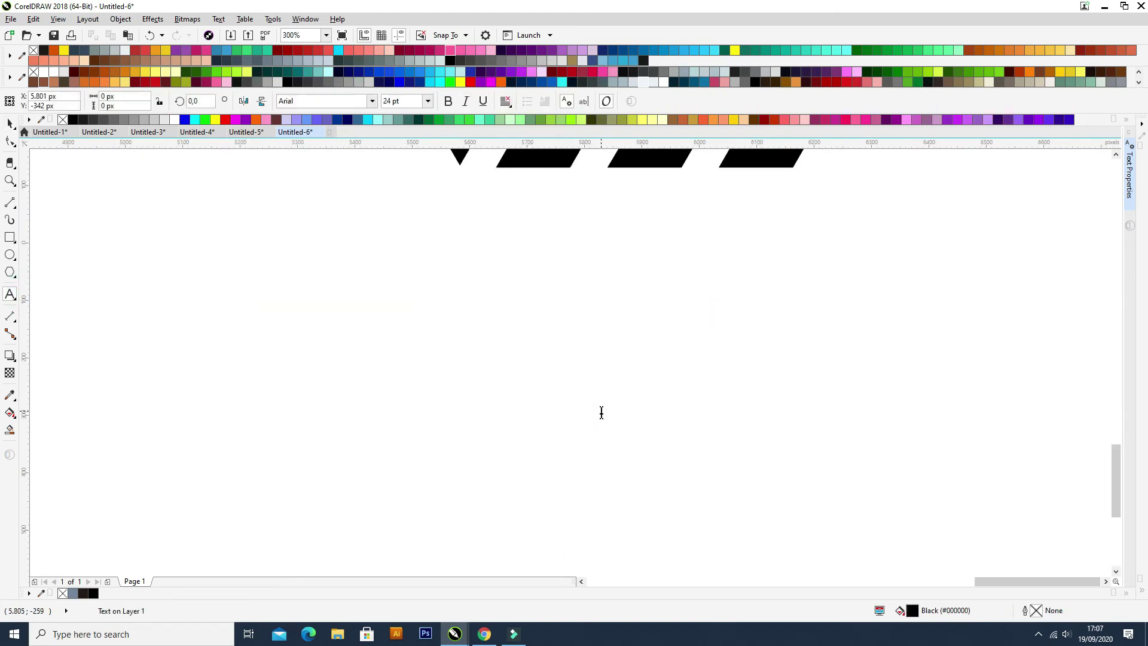
pyautogui.write('HECTOR')
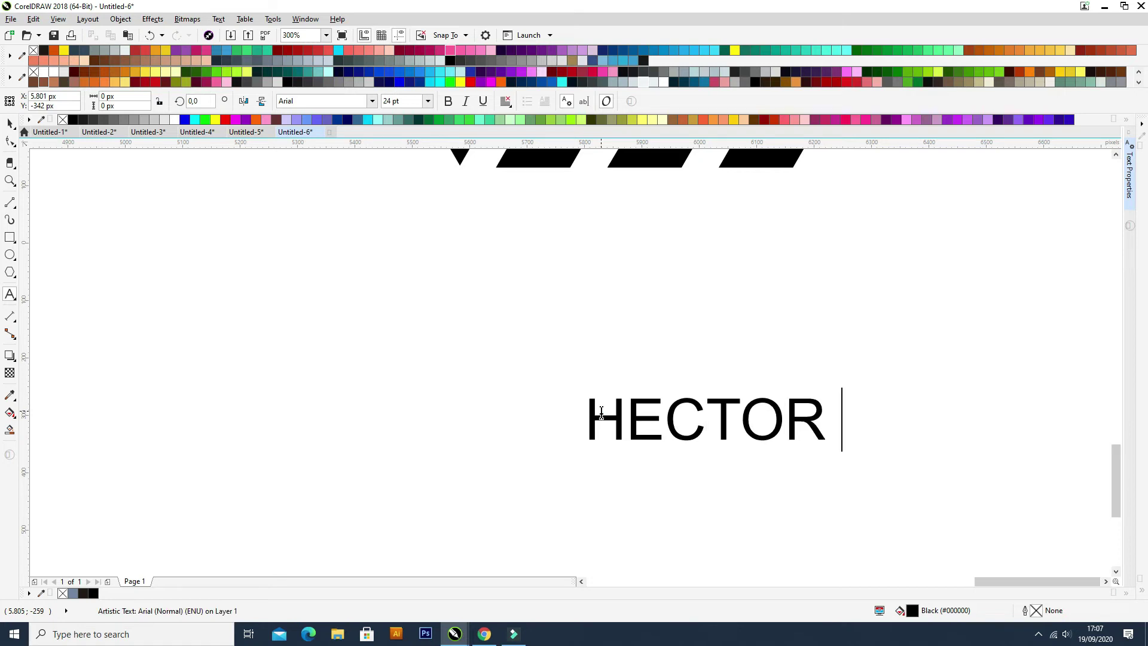
pyautogui.write(' MANA')
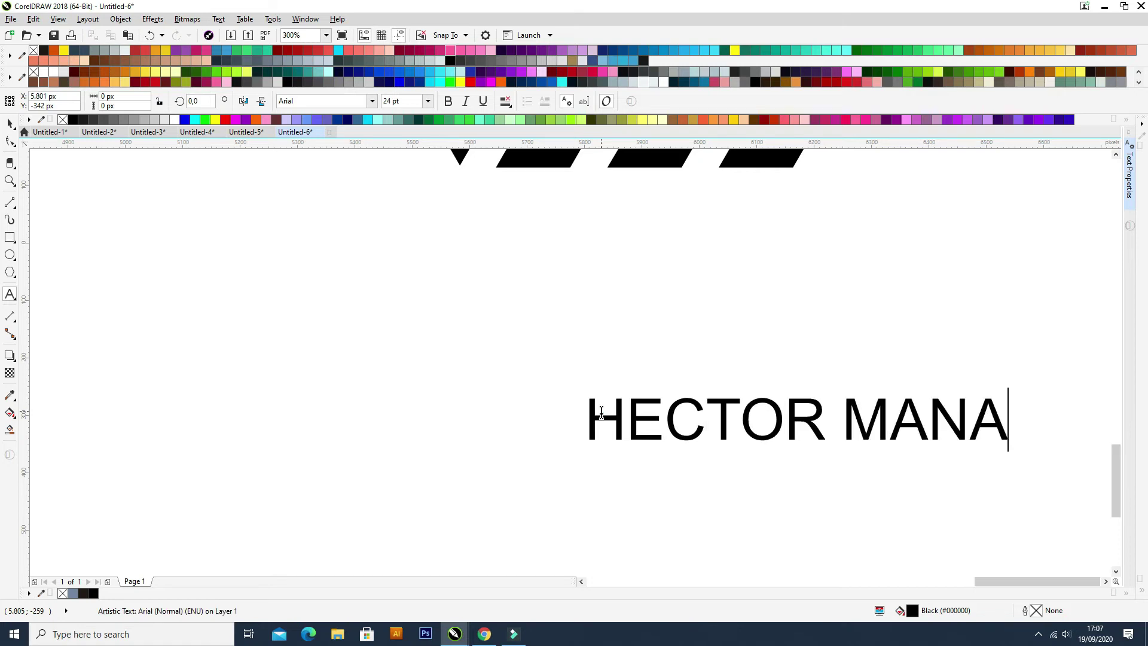
pyautogui.write('GEMENT')
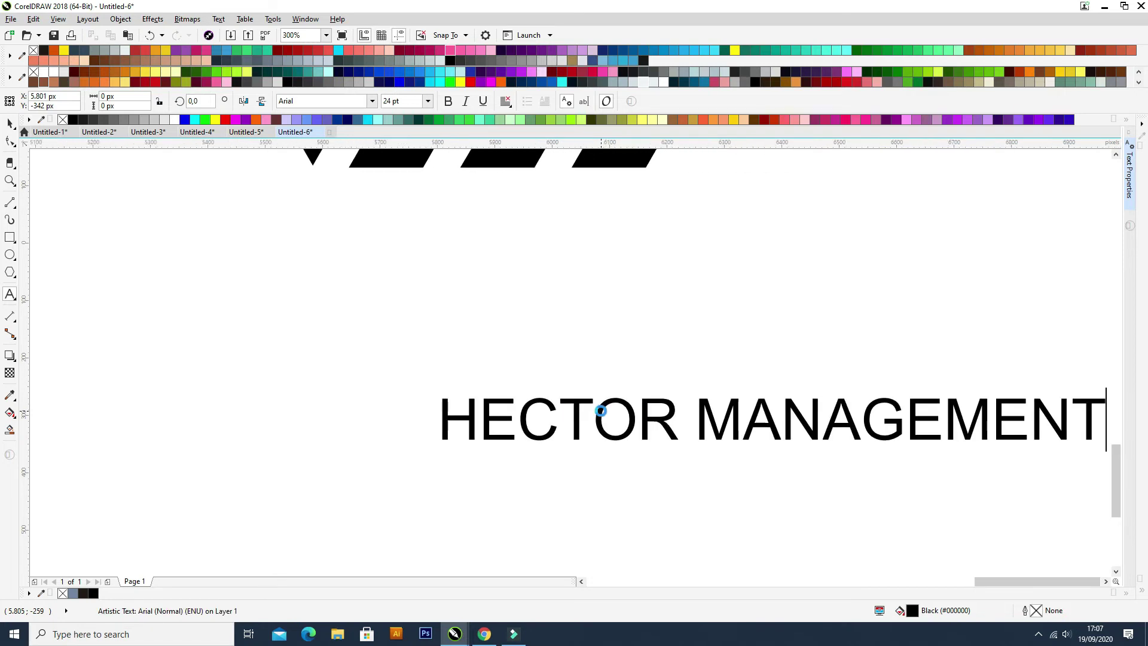
# Step: Set the font of the whole text to Gotham Bold
pyautogui.scroll(-1, 496, 424)
pyautogui.hotkey('ctrl', 'a')
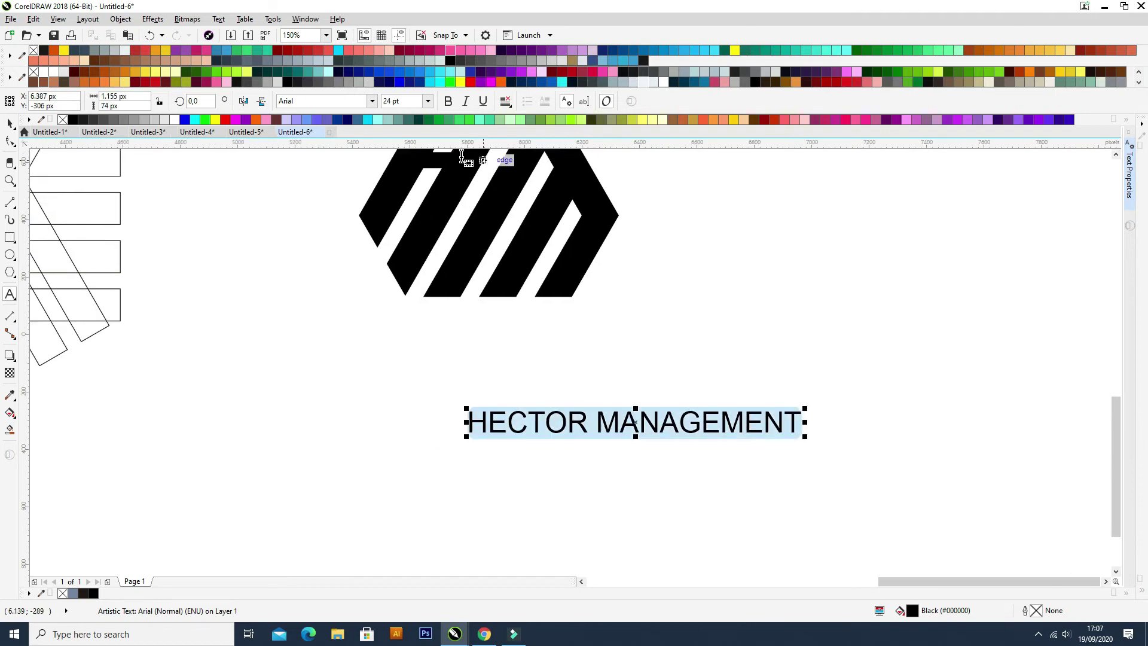
pyautogui.click(373, 102)
pyautogui.click(335, 170)
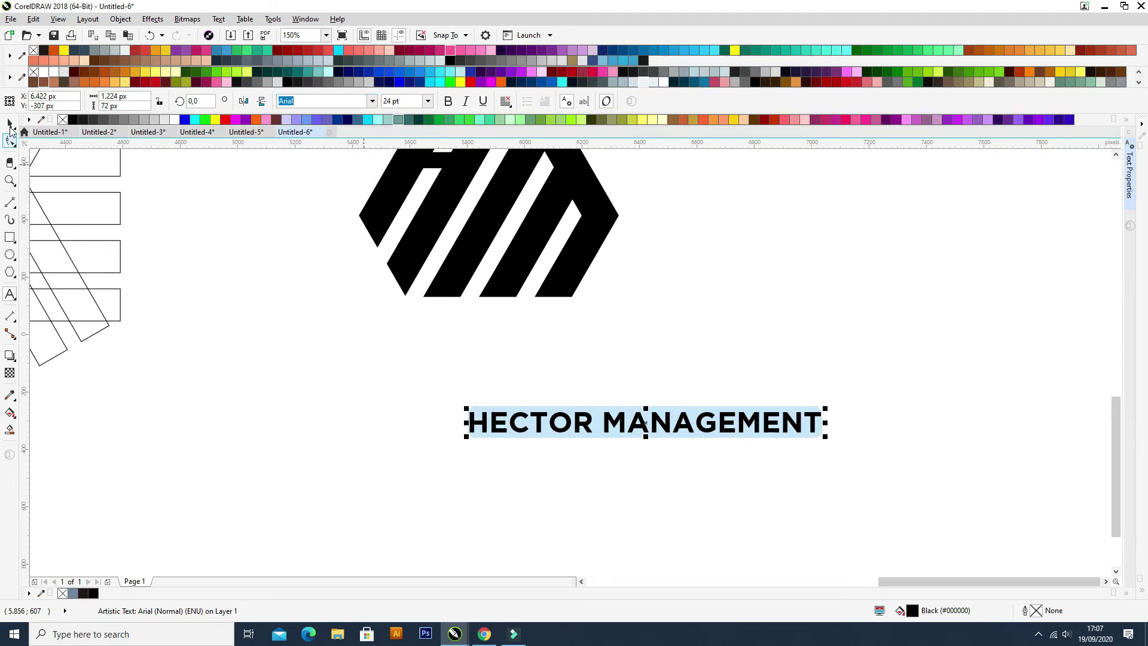
pyautogui.click(10, 124)
pyautogui.moveTo(694, 447); pyautogui.dragTo(648, 451)
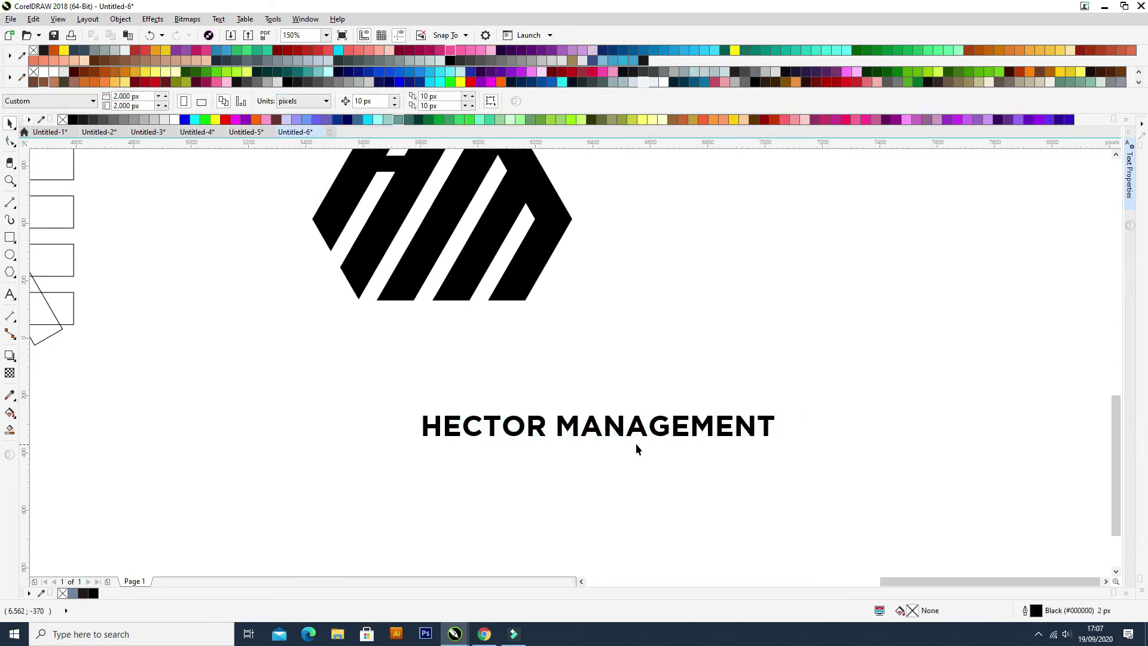
# Step: Put MANAGEMENT on a second line and enlarge the text to about 40 pt beneath the logo
pyautogui.doubleClick(561, 433)
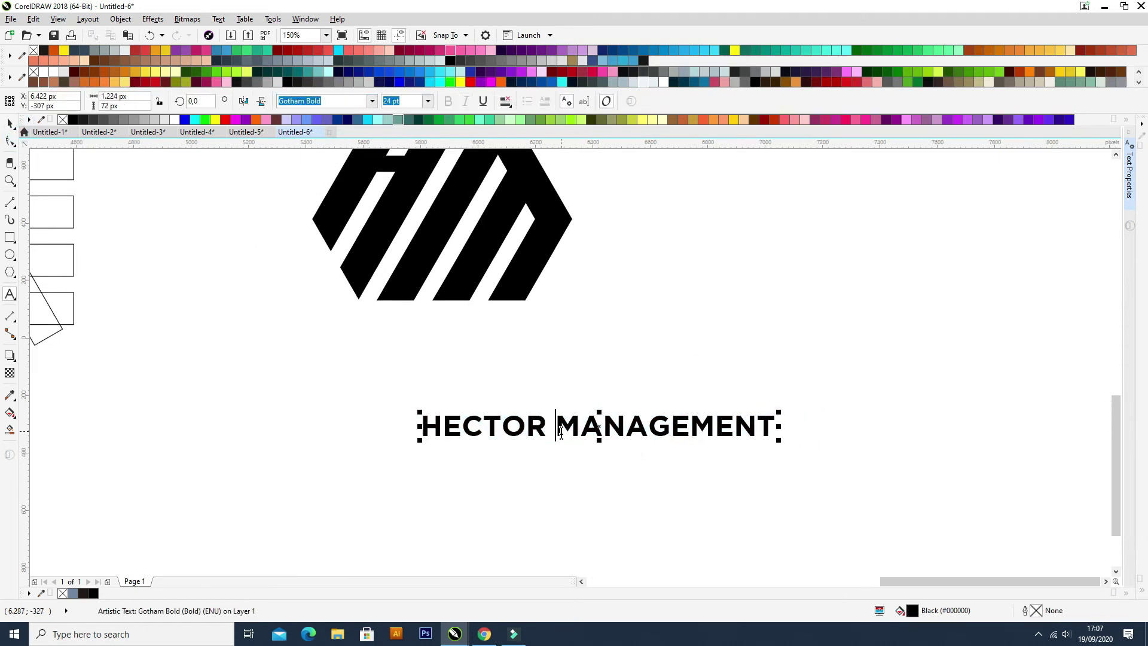
pyautogui.press('Return')
pyautogui.scroll(-2, 630, 409)
pyautogui.moveTo(616, 419); pyautogui.dragTo(794, 264)
pyautogui.moveTo(695, 331); pyautogui.dragTo(526, 447)
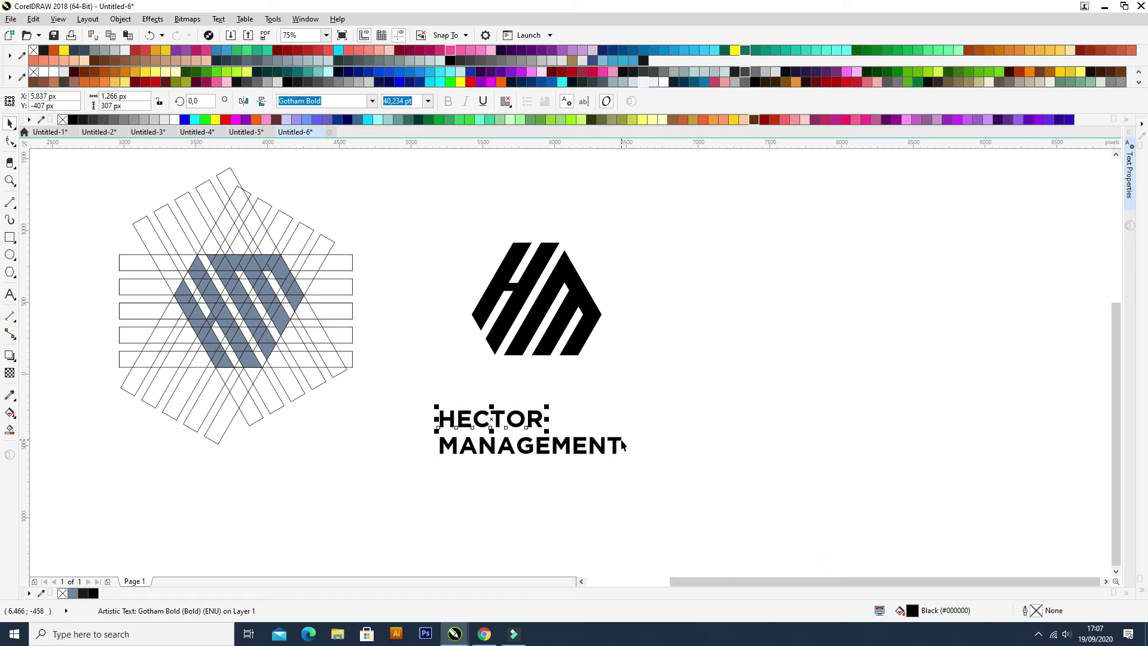
# Step: Place HECTOR roughly centred above MANAGEMENT and set its font to Russo One
pyautogui.click(604, 432)
pyautogui.click(584, 411)
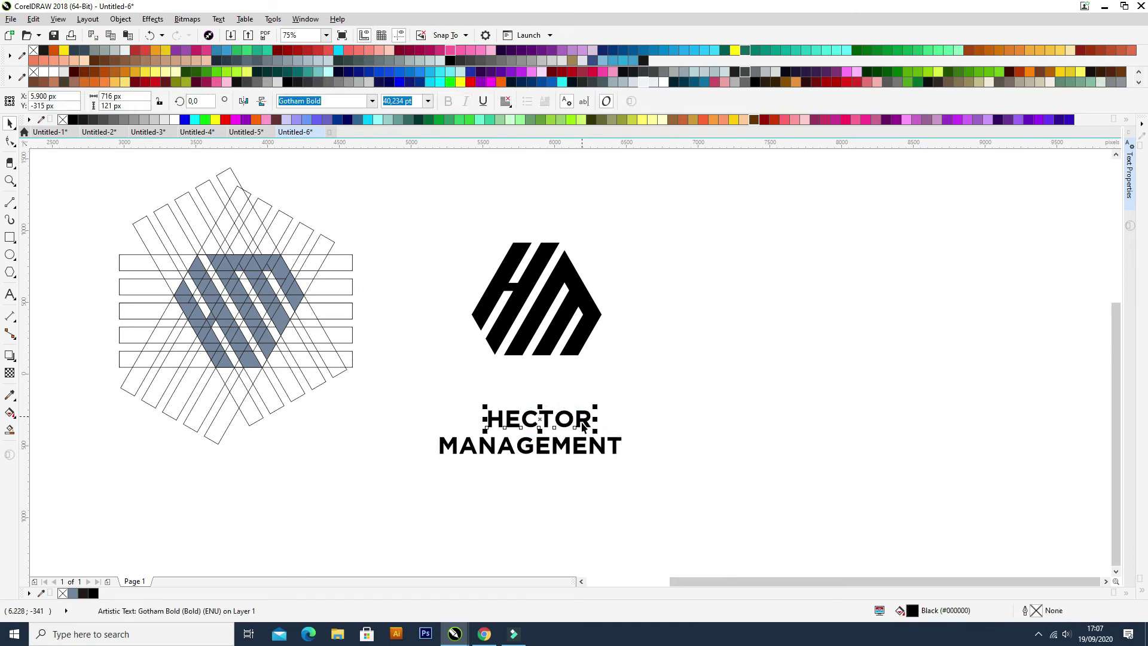
pyautogui.scroll(2, 584, 418)
pyautogui.doubleClick(589, 420)
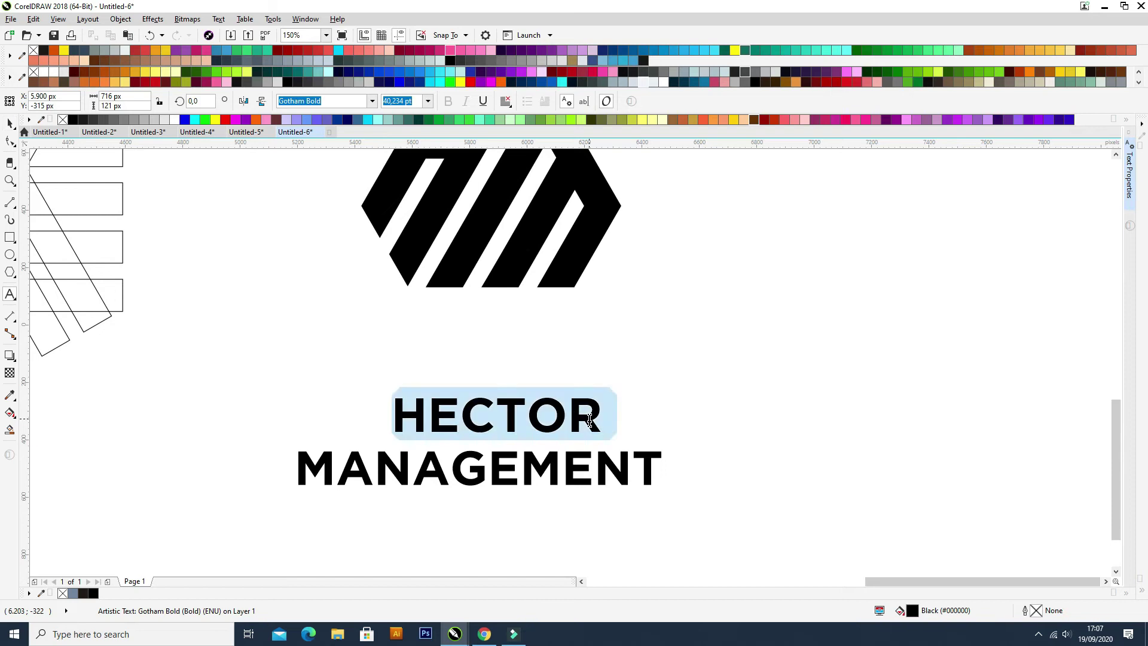
pyautogui.click(371, 101)
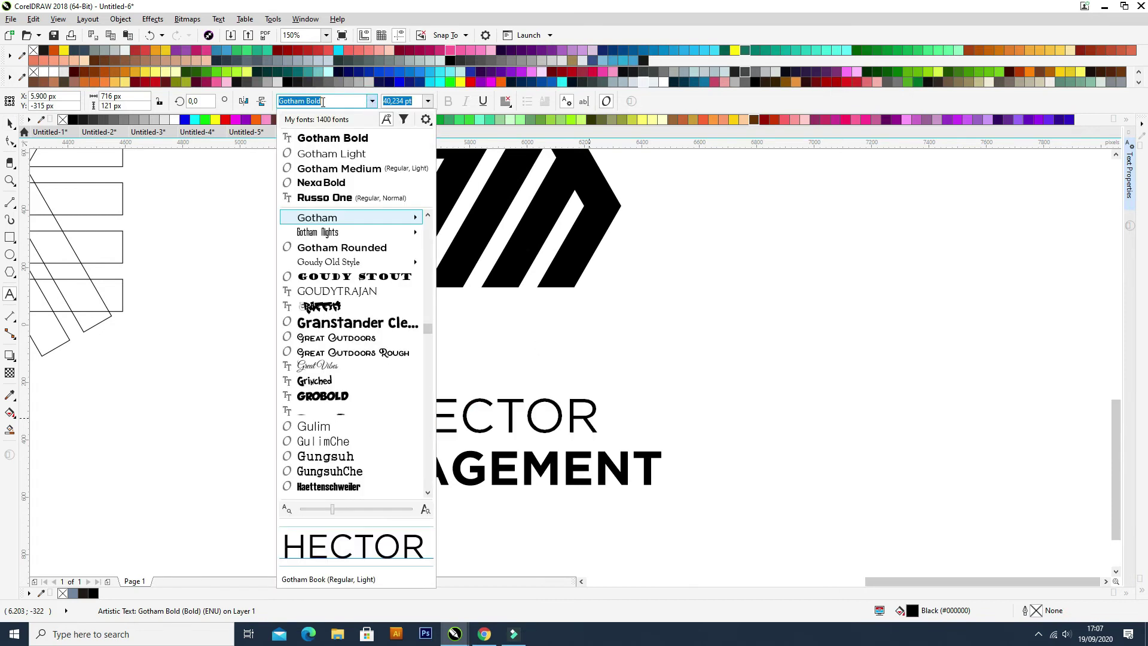
pyautogui.write('RU')
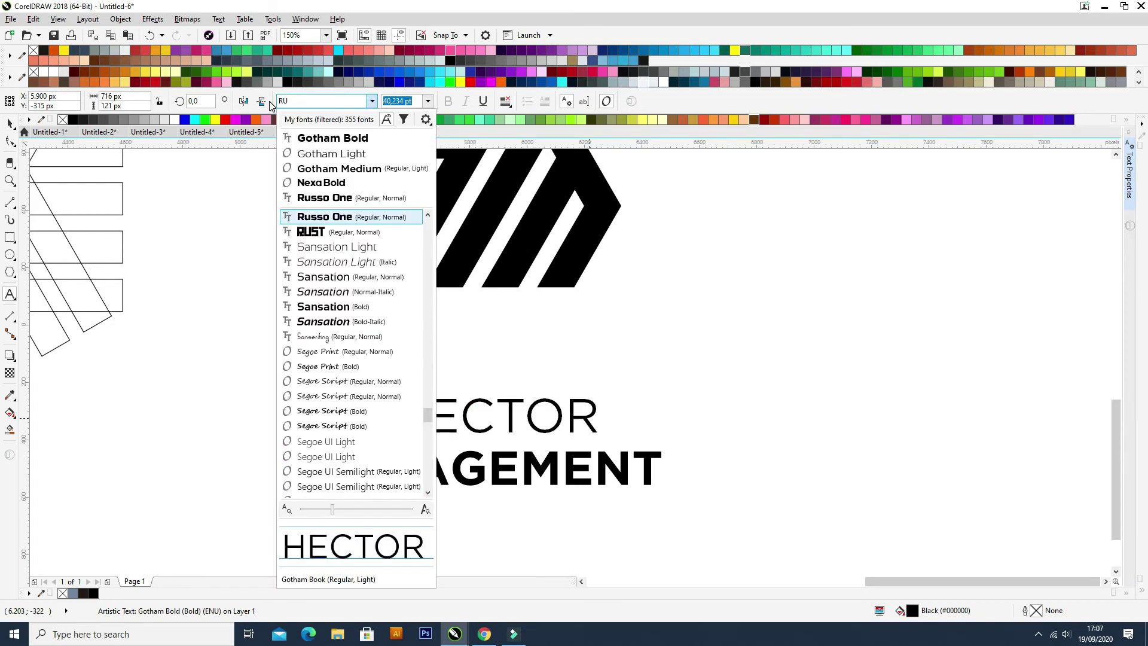
pyautogui.press('Return')
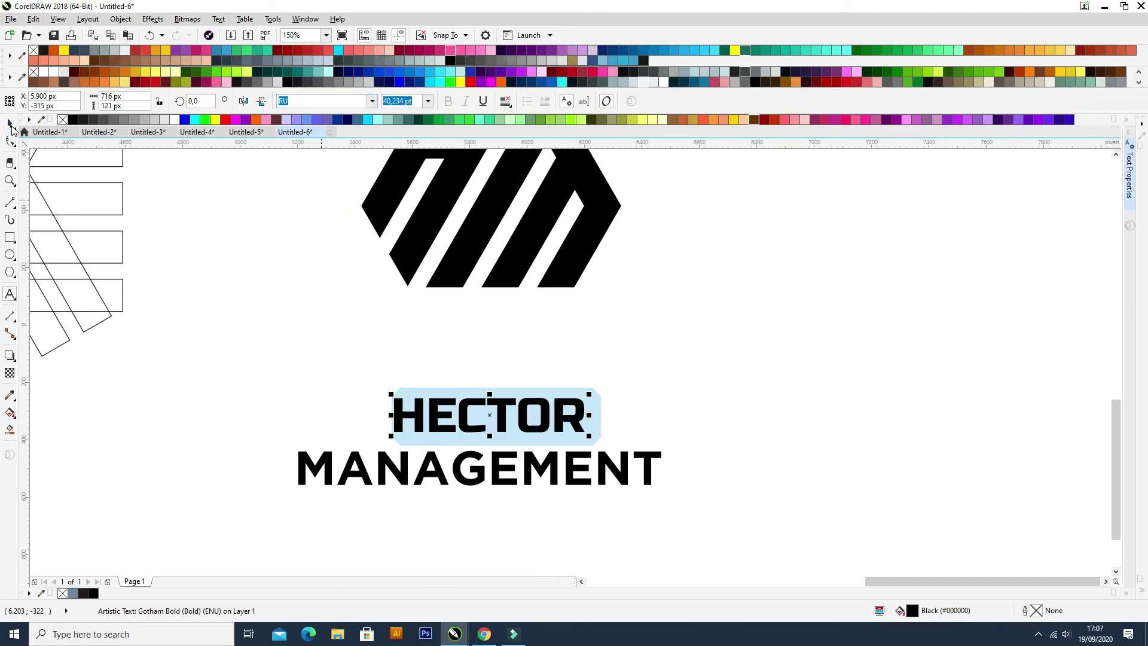
# Step: Widen the letter spacing of HECTOR until the word is about 789 px wide
pyautogui.click(10, 123)
pyautogui.click(10, 141)
pyautogui.moveTo(592, 437); pyautogui.dragTo(631, 437)
pyautogui.click(10, 123)
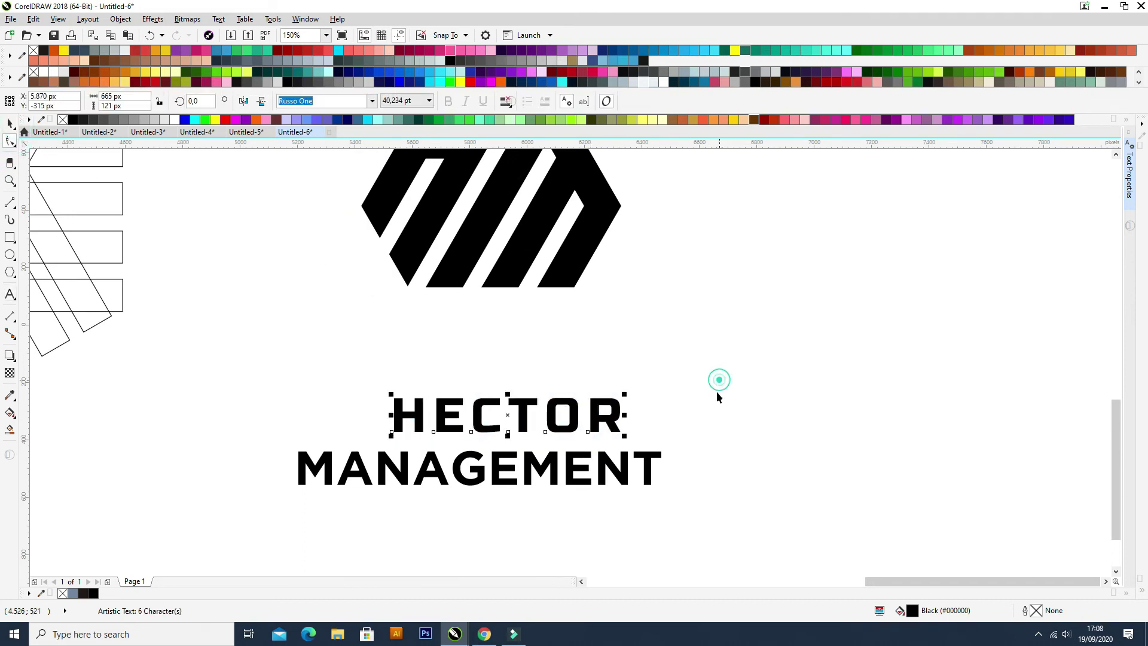
pyautogui.click(719, 380)
pyautogui.scroll(-1, 716, 392)
pyautogui.moveTo(706, 409); pyautogui.dragTo(684, 440)
pyautogui.click(642, 434)
# Step: Delete the construction grid together with its blue-grey filled shapes
pyautogui.click(419, 506)
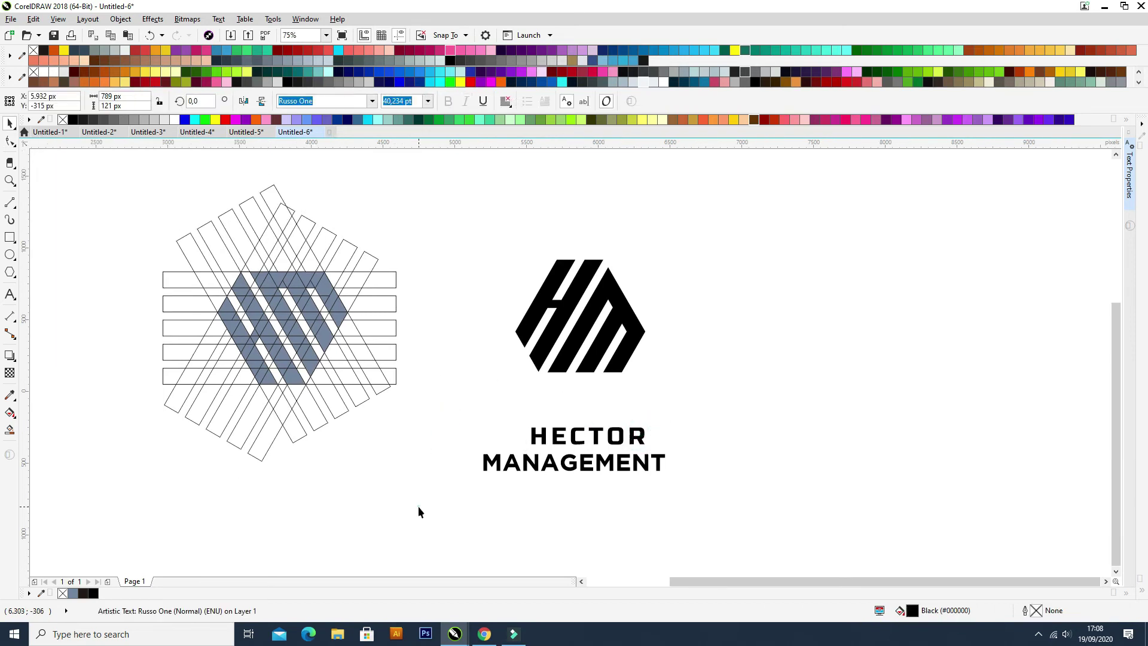
pyautogui.moveTo(419, 506); pyautogui.dragTo(143, 218)
pyautogui.press('Delete')
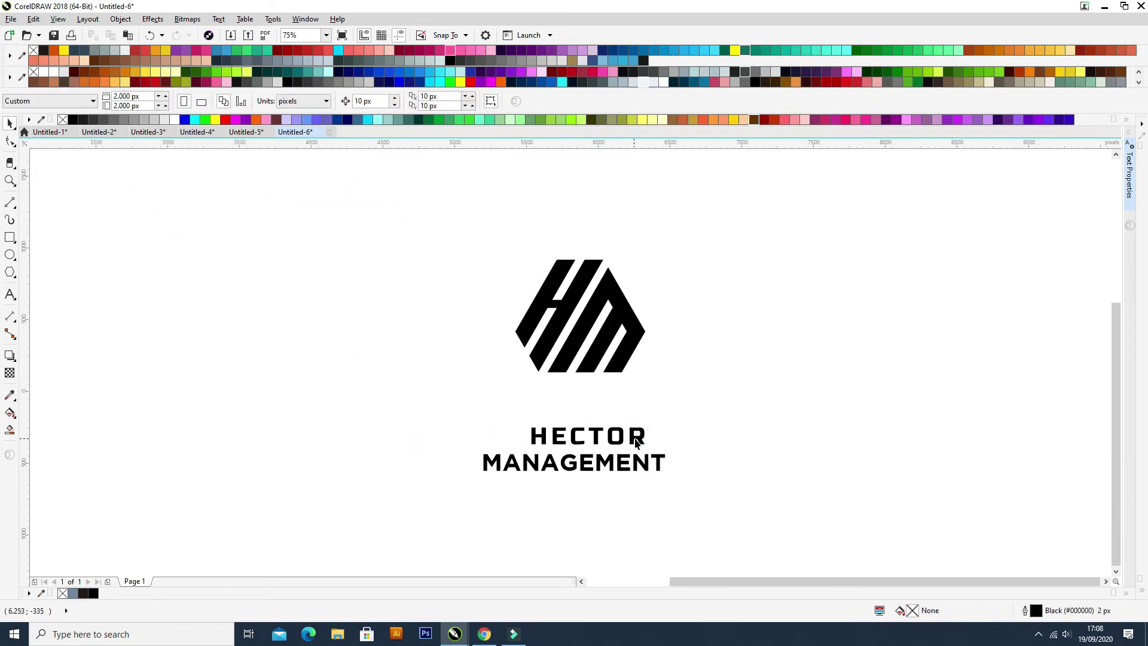
# Step: Enlarge HECTOR to about 73 pt and place MANAGEMENT, slightly reduced, beneath it
pyautogui.click(636, 436)
pyautogui.moveTo(649, 423)
pyautogui.mouseDown()
pyautogui.moveTo(696, 411)
pyautogui.moveTo(677, 413)
pyautogui.mouseUp()
pyautogui.click(760, 428)
pyautogui.click(659, 472)
pyautogui.scroll(2, 658, 472)
pyautogui.moveTo(659, 469); pyautogui.dragTo(738, 481)
# Step: Centre MANAGEMENT under HECTOR, shrink it to about 29 pt and move it closer to HECTOR
pyautogui.keyDown('shift'); pyautogui.click(622, 377); pyautogui.keyUp('shift')
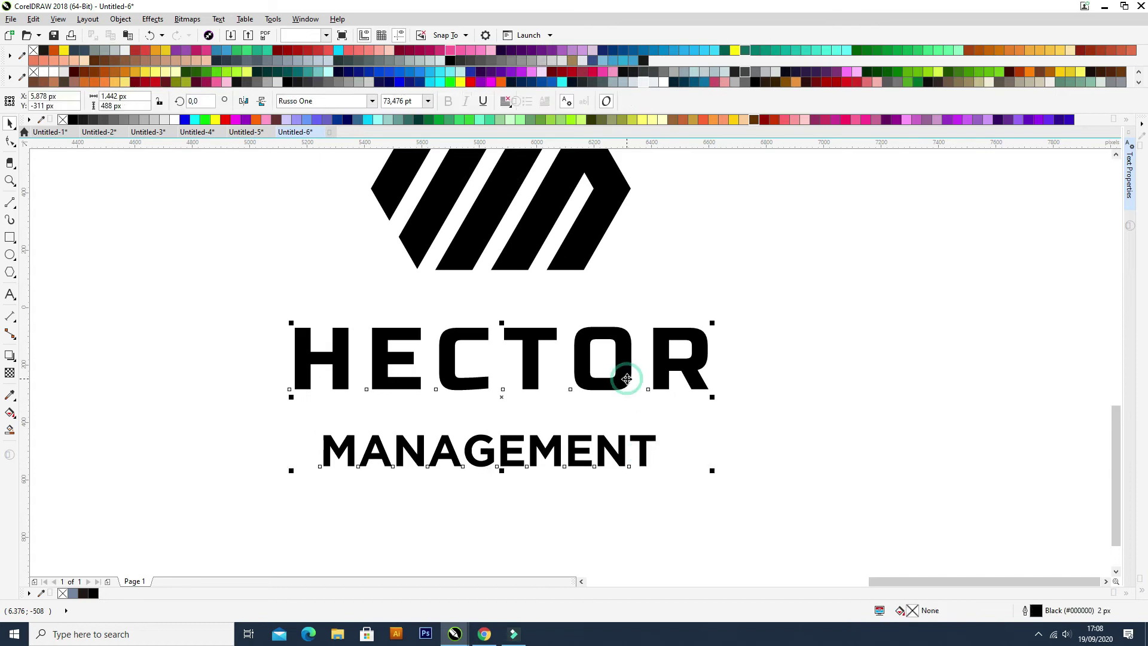
pyautogui.press('c')
pyautogui.moveTo(655, 458); pyautogui.dragTo(637, 389)
pyautogui.click(698, 446)
pyautogui.scroll(-2, 696, 446)
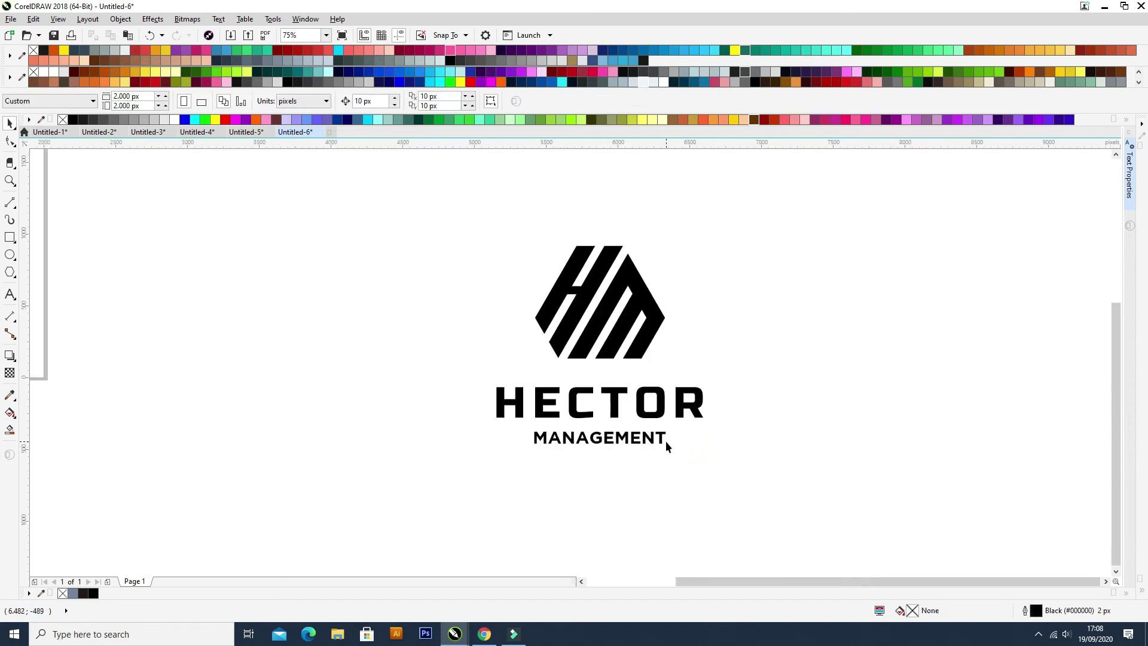
pyautogui.scroll(2, 665, 439)
pyautogui.moveTo(657, 441); pyautogui.dragTo(656, 435)
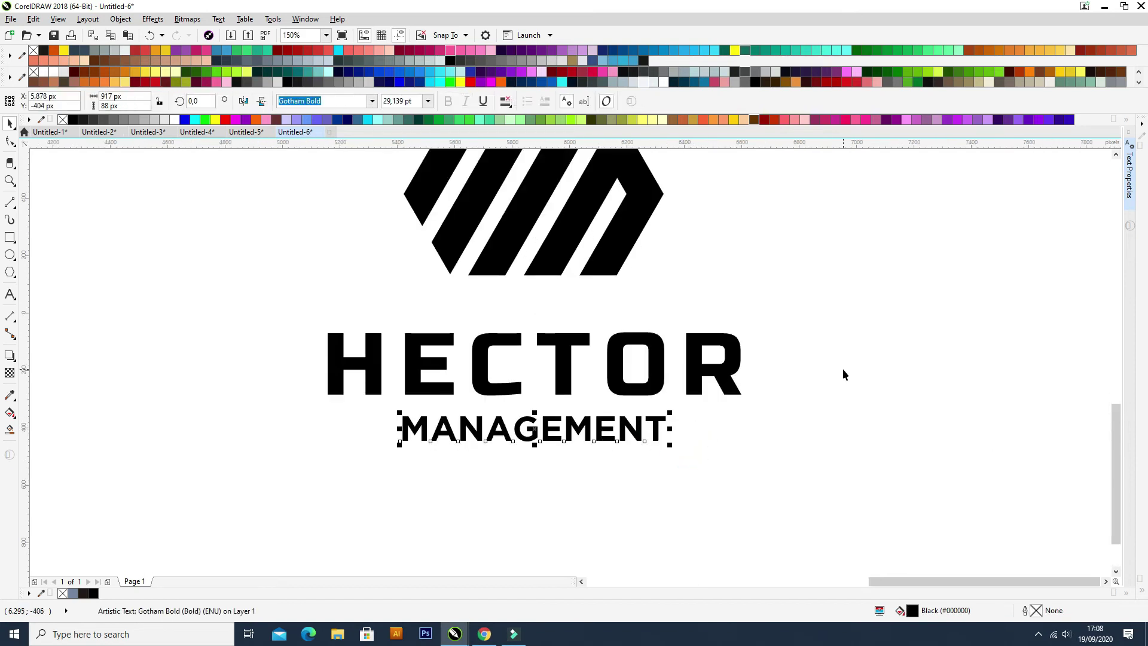
# Step: Try MANAGEMENT left-aligned with HECTOR
pyautogui.keyDown('shift'); pyautogui.click(722, 383); pyautogui.keyUp('shift')
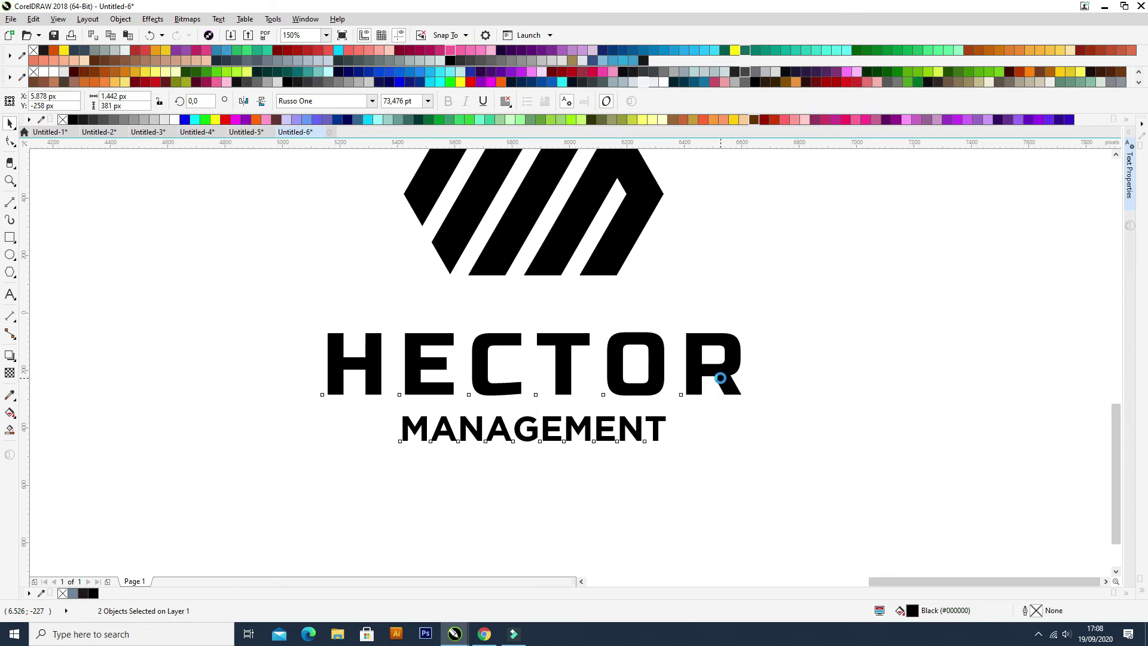
pyautogui.press('l')
pyautogui.click(584, 428)
pyautogui.click(9, 142)
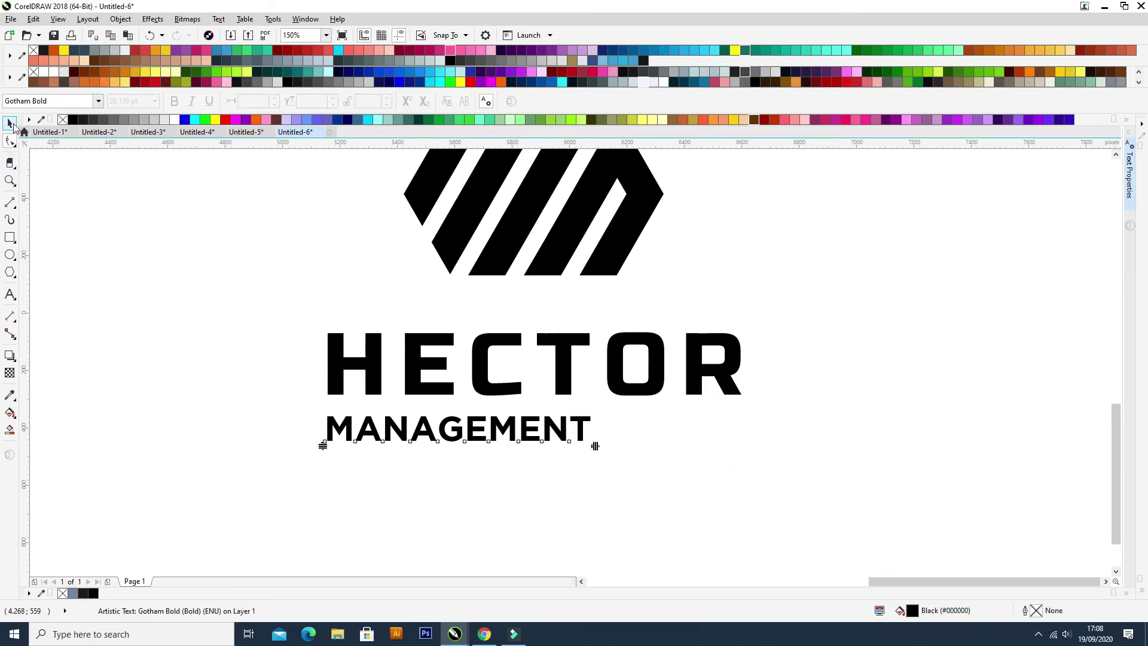
pyautogui.press('space')
pyautogui.click(627, 389)
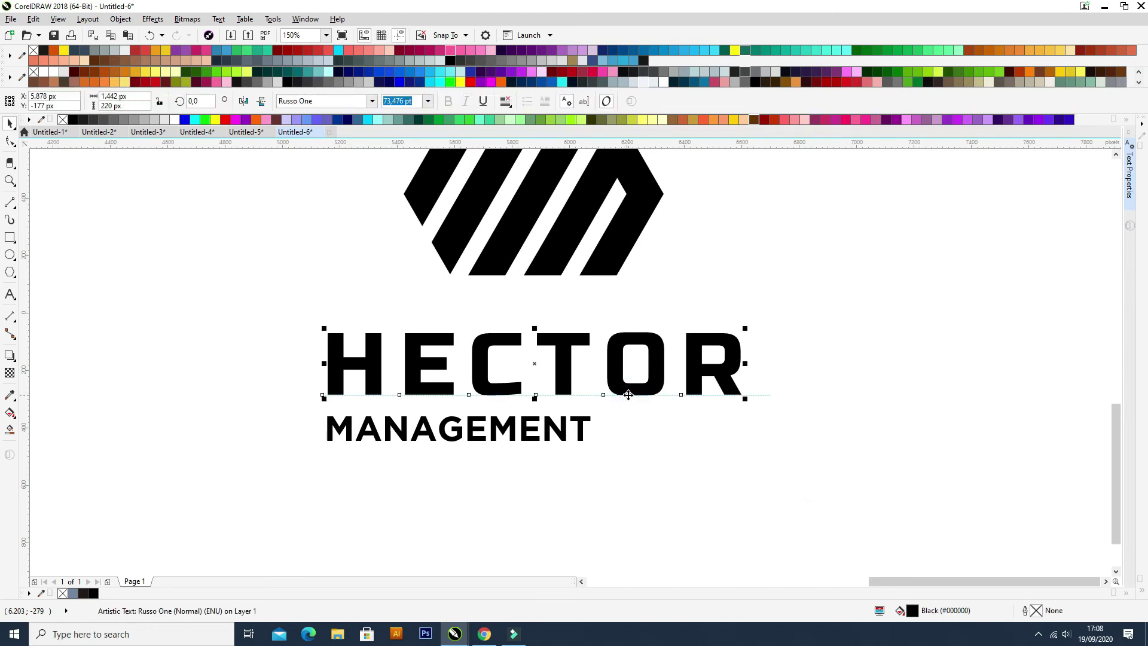
pyautogui.click(645, 449)
# Step: Align MANAGEMENT back to the horizontal centre of HECTOR
pyautogui.click(584, 432)
pyautogui.keyDown('shift'); pyautogui.click(654, 388); pyautogui.keyUp('shift')
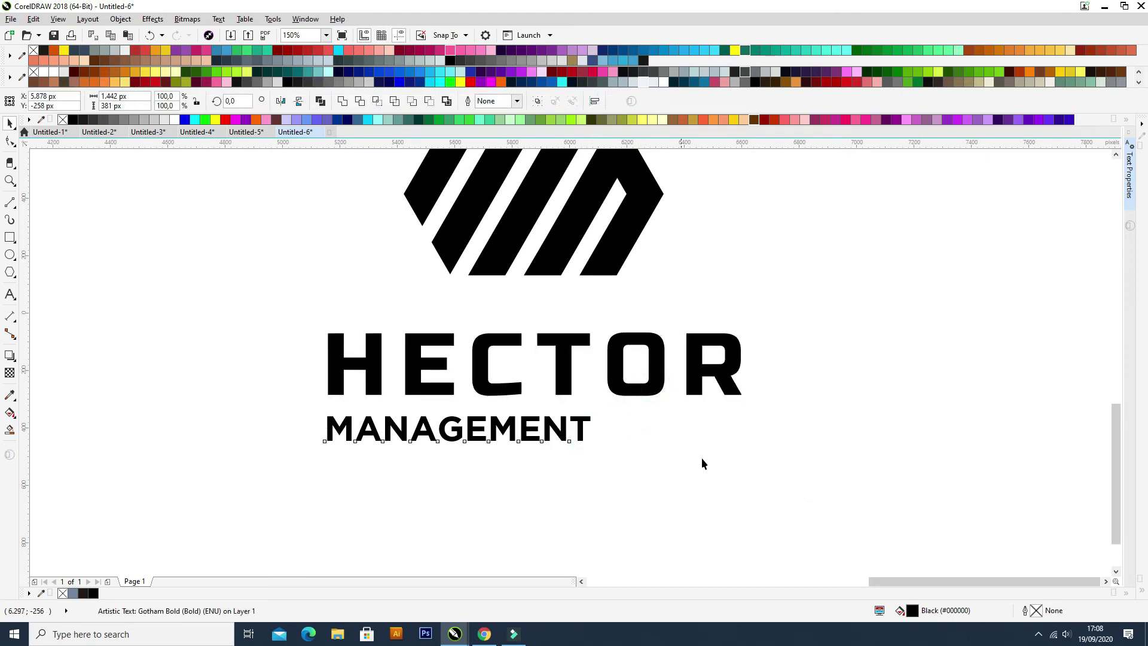
pyautogui.press('c')
pyautogui.click(705, 460)
# Step: Scale MANAGEMENT to about 28 pt, keeping it centred, and nudge it slightly towards HECTOR
pyautogui.scroll(1, 651, 431)
pyautogui.click(661, 428)
pyautogui.moveTo(685, 398); pyautogui.dragTo(666, 391)
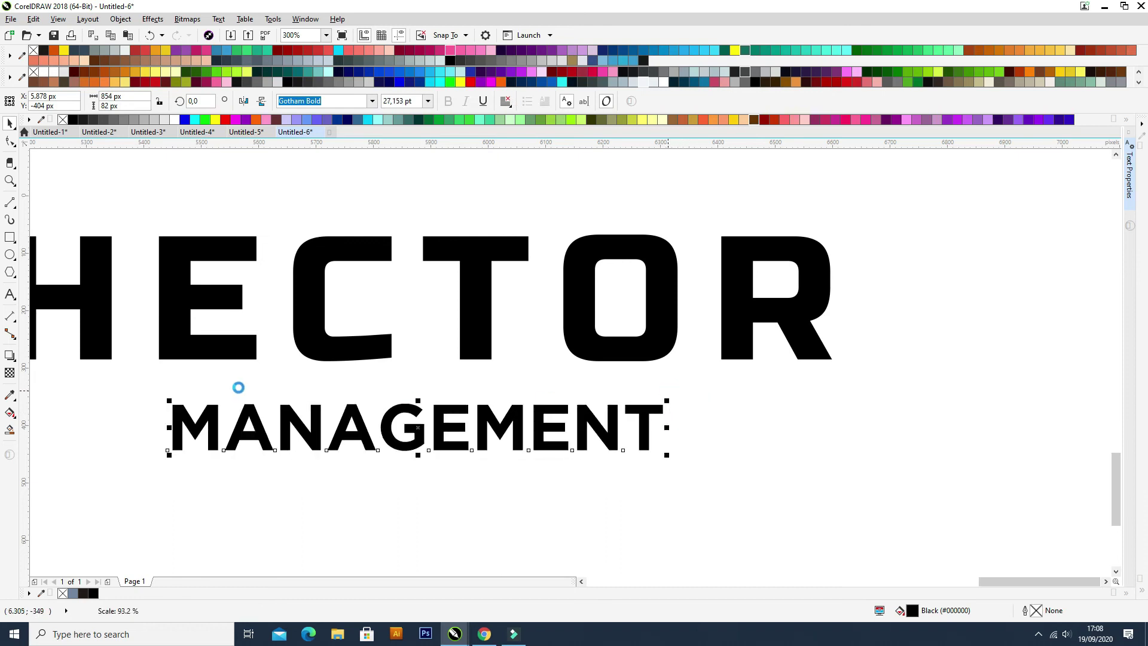
pyautogui.moveTo(155, 357); pyautogui.dragTo(155, 357)
pyautogui.click(727, 446)
pyautogui.click(646, 411)
pyautogui.click(776, 451)
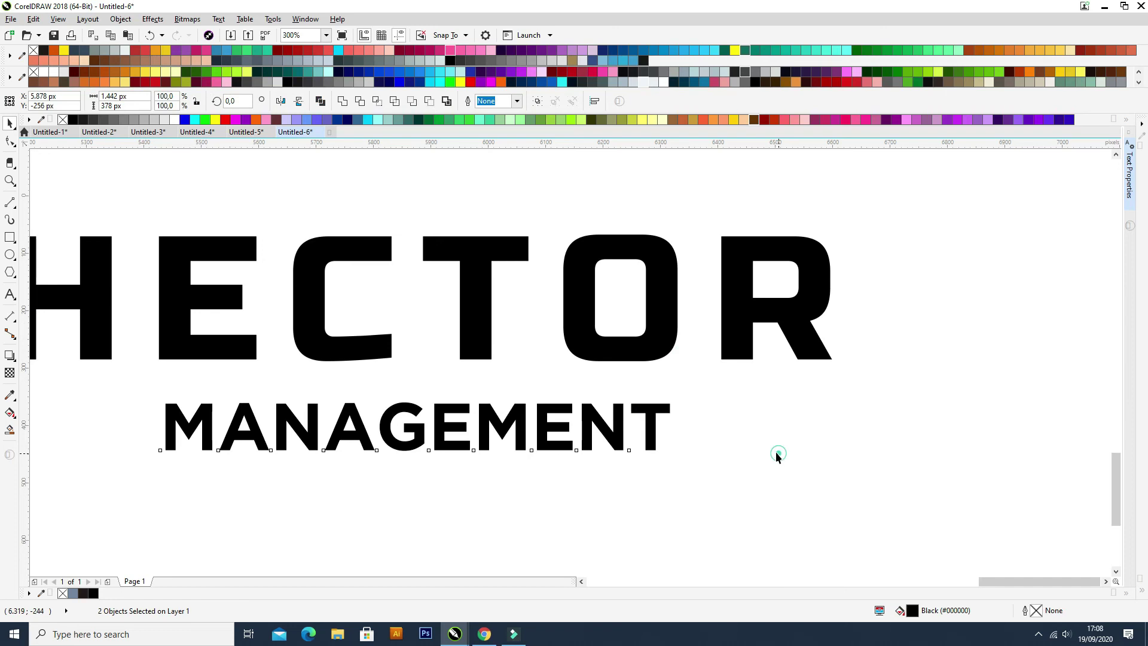
pyautogui.scroll(-2, 715, 444)
pyautogui.scroll(1, 700, 445)
pyautogui.click(697, 449)
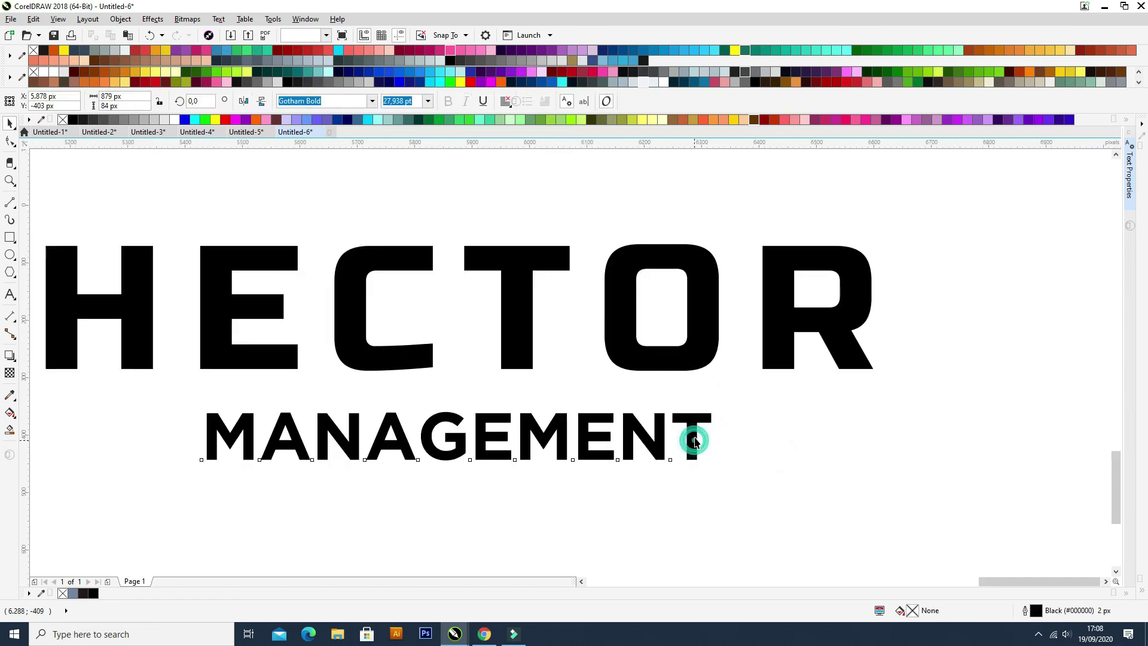
# Step: Draw a narrow rectangle about 18 by 102 px over the stem of MANAGEMENT's T and move it beside the word
pyautogui.click(9, 238)
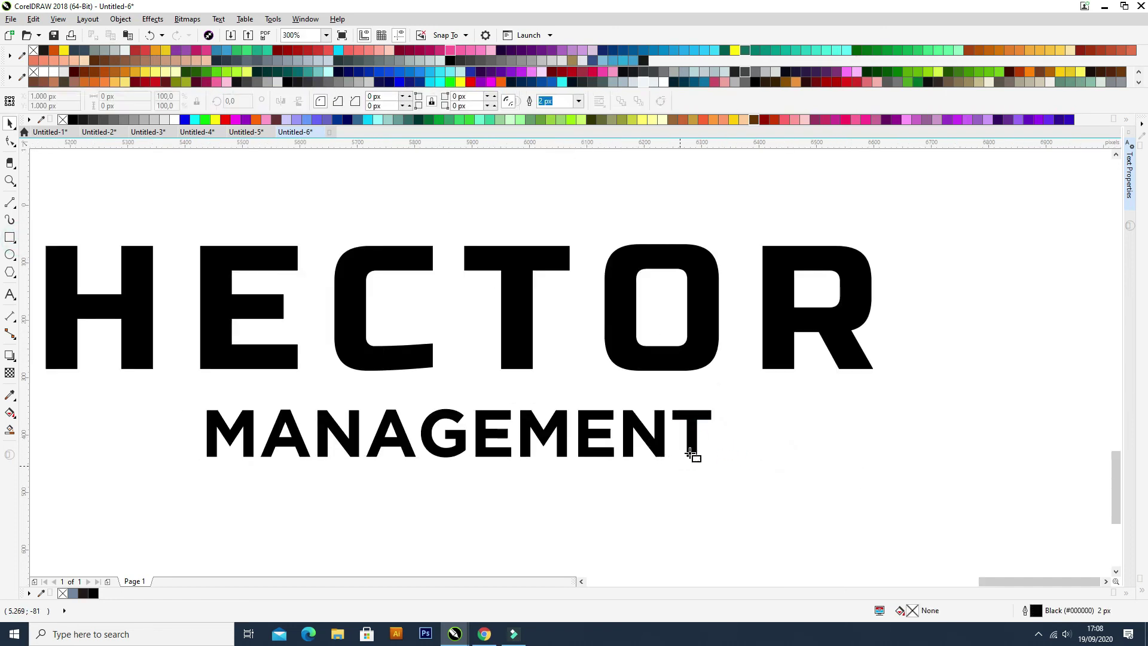
pyautogui.scroll(3, 690, 443)
pyautogui.moveTo(679, 368); pyautogui.dragTo(708, 568)
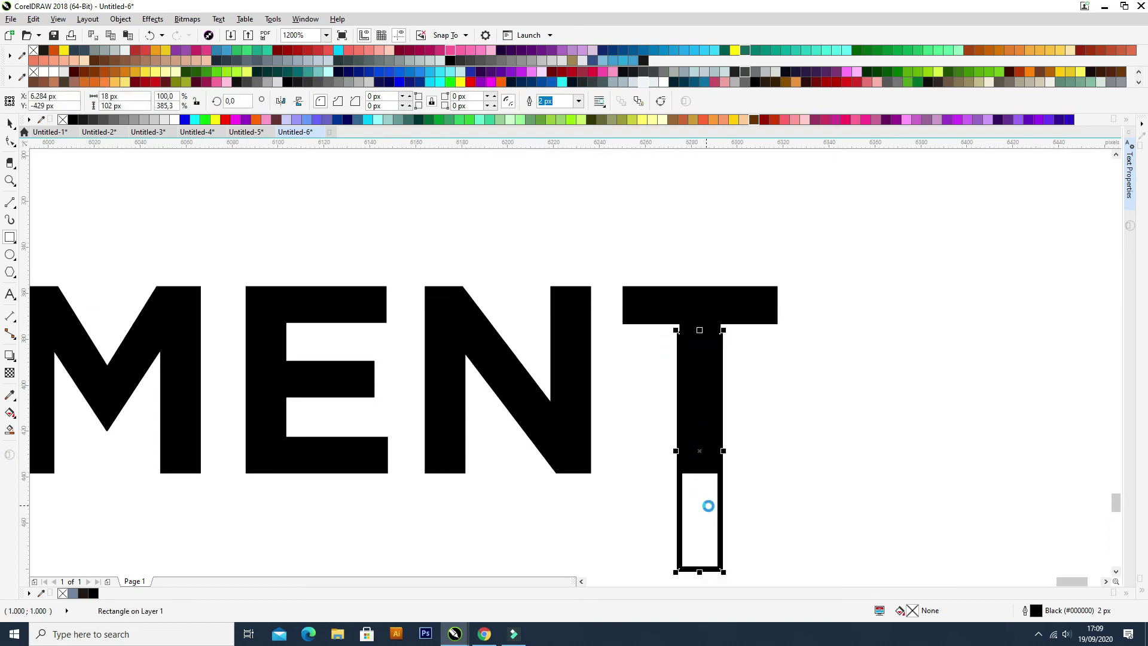
pyautogui.scroll(-1, 709, 506)
pyautogui.press('space')
pyautogui.click(773, 514)
pyautogui.moveTo(709, 522); pyautogui.dragTo(839, 493)
pyautogui.scroll(-1, 837, 492)
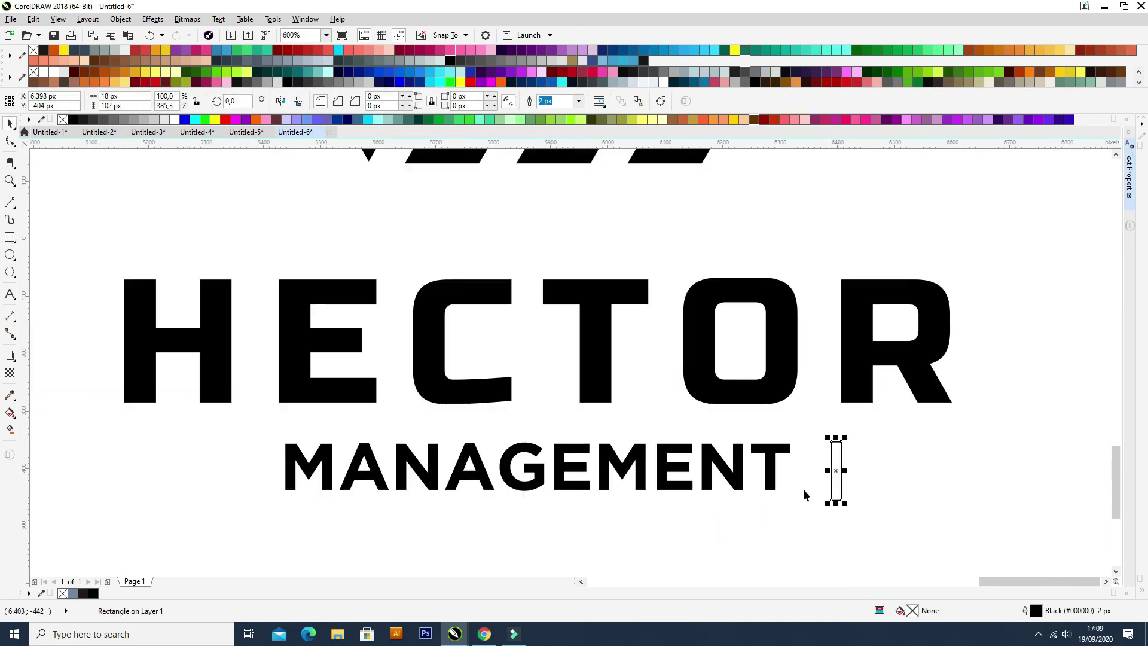
# Step: Turn the narrow rectangle horizontal and centre it vertically on MANAGEMENT
pyautogui.click(366, 459)
pyautogui.click(883, 461)
pyautogui.click(830, 466)
pyautogui.click(839, 459)
pyautogui.moveTo(847, 439); pyautogui.dragTo(901, 505)
pyautogui.keyDown('shift'); pyautogui.click(782, 450); pyautogui.keyUp('shift')
pyautogui.press('e')
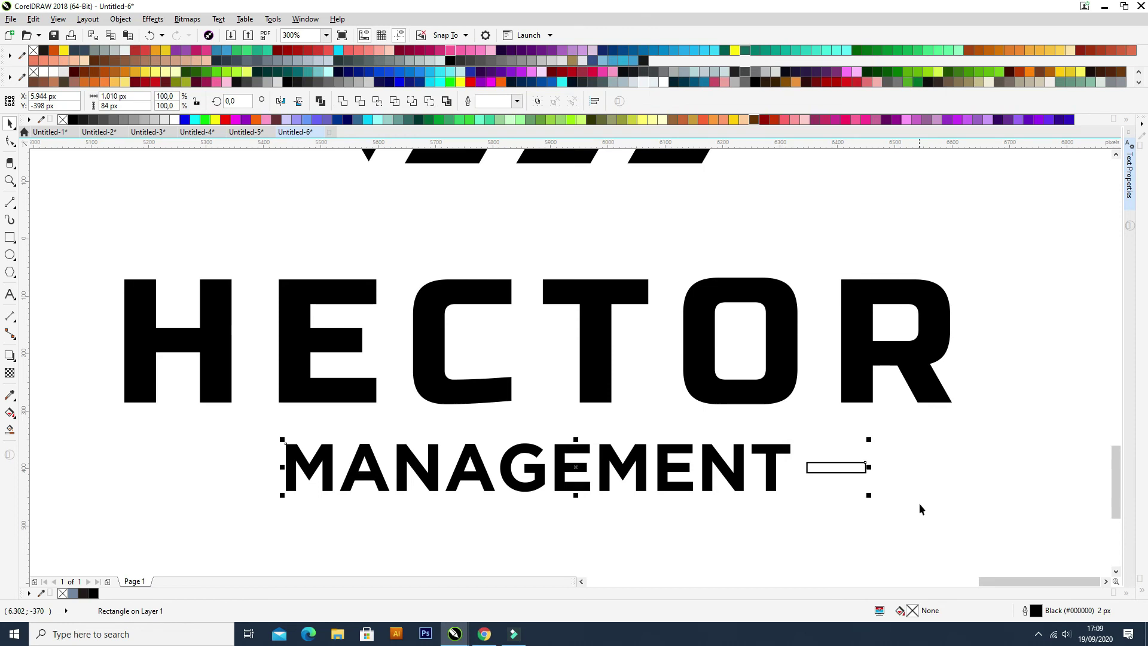
# Step: Right-align the bar with HECTOR and stretch it to span the full width of the letter R
pyautogui.keyDown('shift'); pyautogui.click(930, 370); pyautogui.keyUp('shift')
pyautogui.press('r')
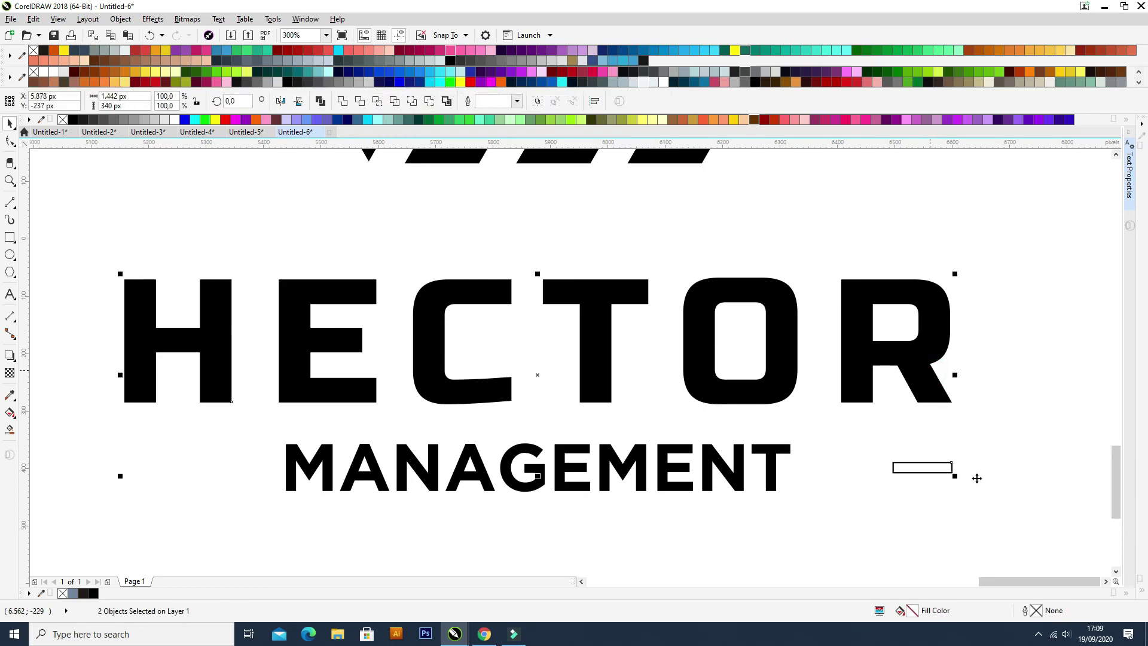
pyautogui.click(996, 495)
pyautogui.click(935, 467)
pyautogui.moveTo(889, 468); pyautogui.dragTo(837, 403)
# Step: Copy the bar to the other side of MANAGEMENT and left-align the copy with HECTOR
pyautogui.moveTo(906, 467); pyautogui.dragTo(200, 468)
pyautogui.rightClick(200, 468)
pyautogui.keyDown('shift'); pyautogui.click(210, 396); pyautogui.keyUp('shift')
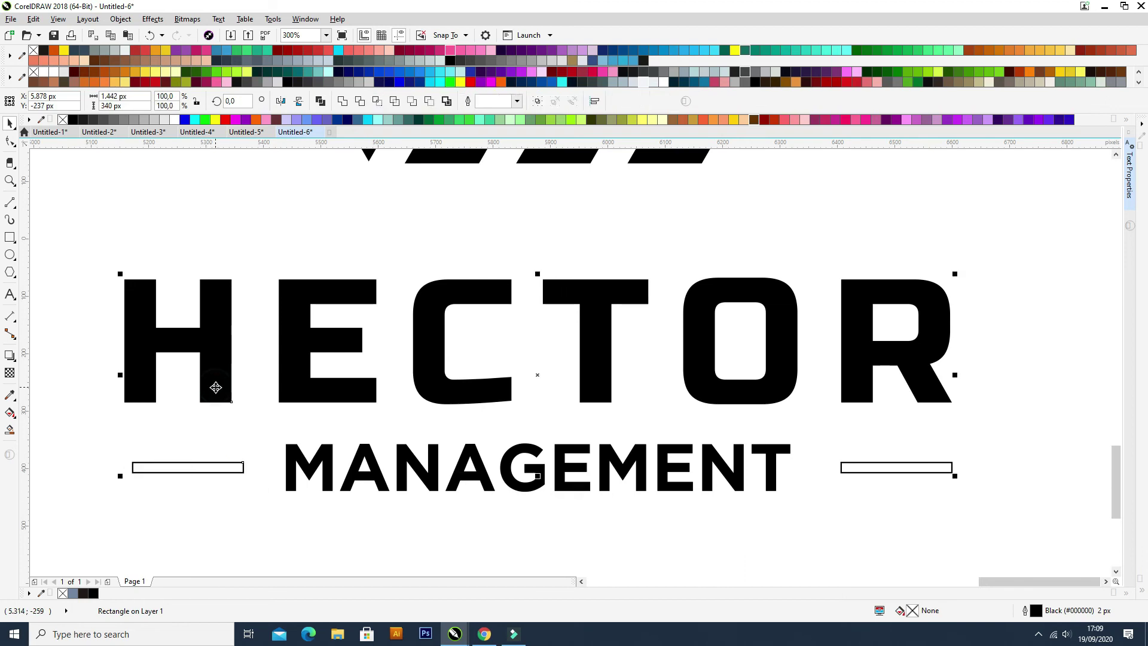
pyautogui.scroll(-1, 402, 409)
# Step: Remove the outline from the bars and lettering and fill them with black
pyautogui.moveTo(807, 513); pyautogui.dragTo(178, 315)
pyautogui.rightClick(64, 121)
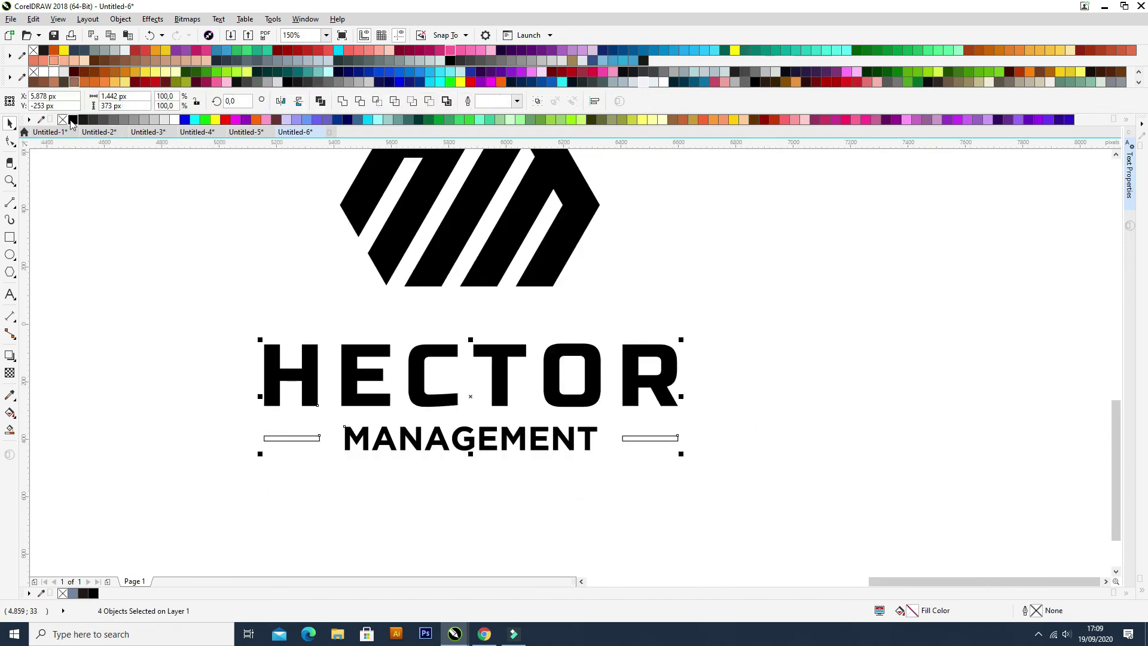
pyautogui.click(73, 120)
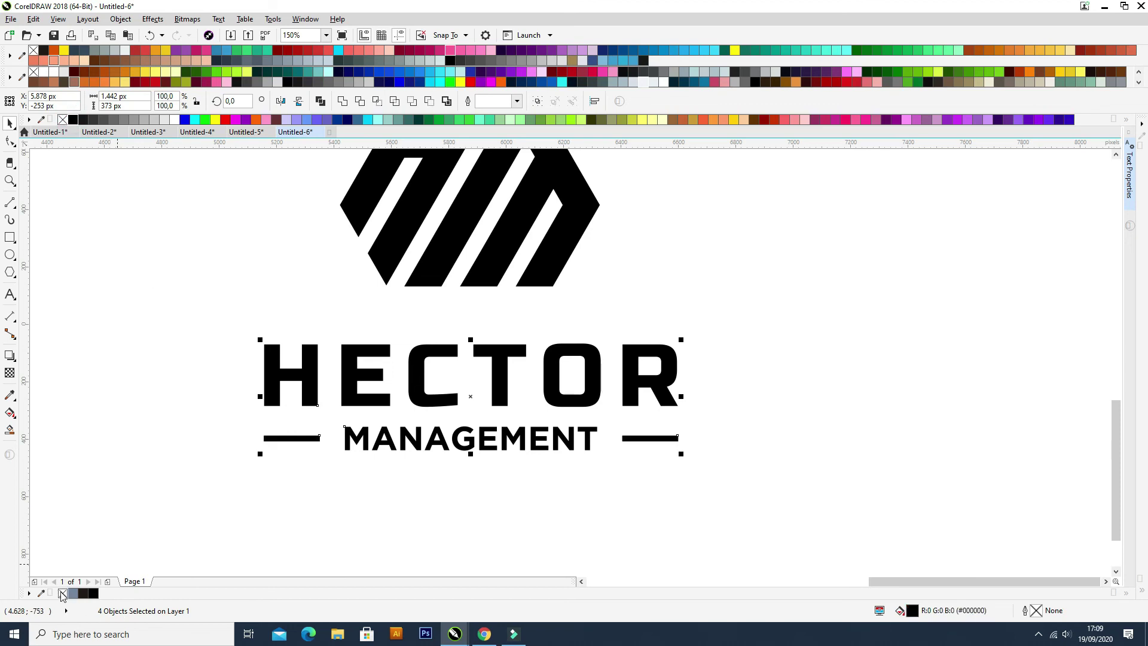
# Step: Group the lettering with its two bars and centre the group under the HM symbol
pyautogui.moveTo(159, 323); pyautogui.dragTo(742, 501)
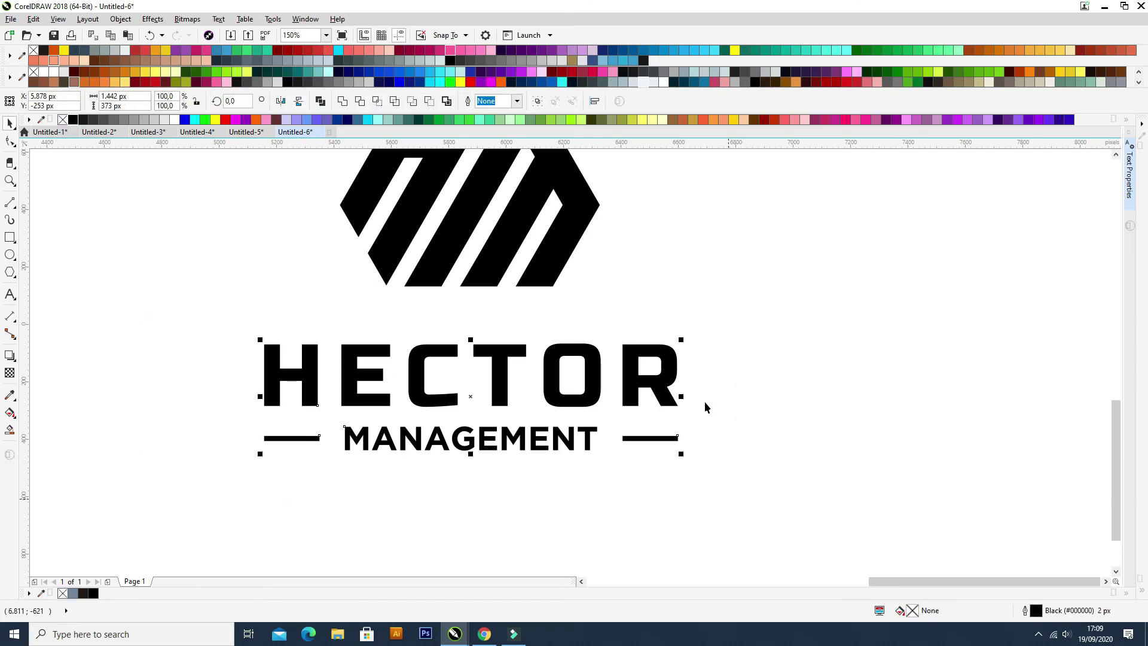
pyautogui.scroll(-1, 705, 418)
pyautogui.hotkey('ctrl', 'g')
pyautogui.keyDown('shift'); pyautogui.click(641, 304); pyautogui.keyUp('shift')
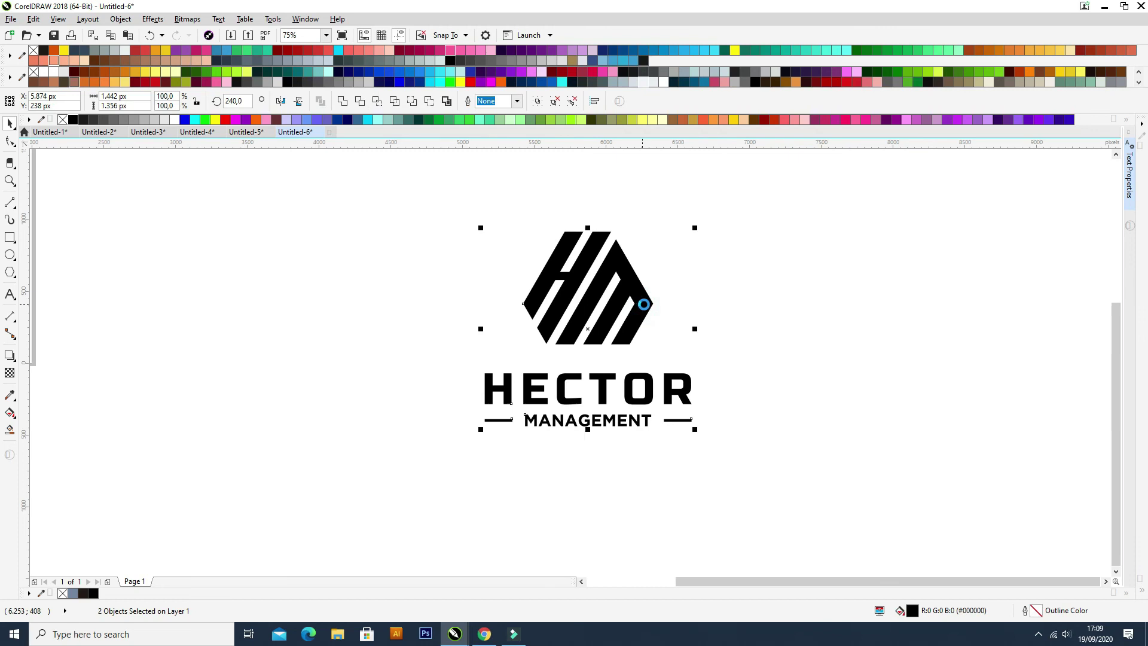
pyautogui.click(752, 306)
pyautogui.scroll(-1, 752, 306)
# Step: Fill the HM symbol with blue after trying a gold tone
pyautogui.click(686, 358)
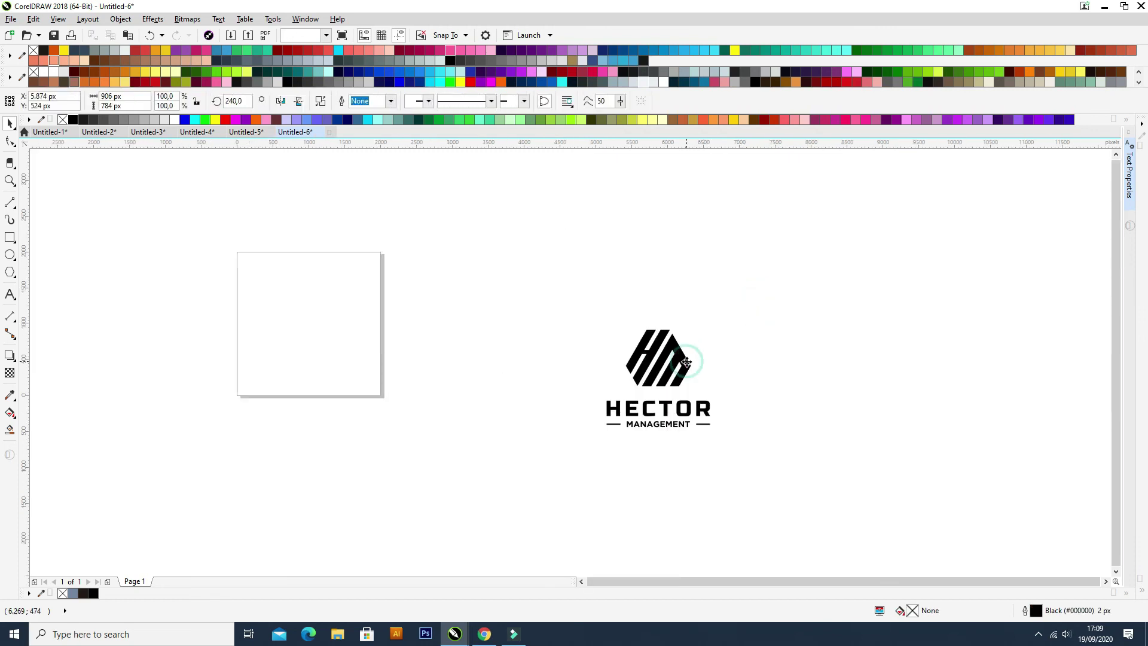
pyautogui.click(573, 61)
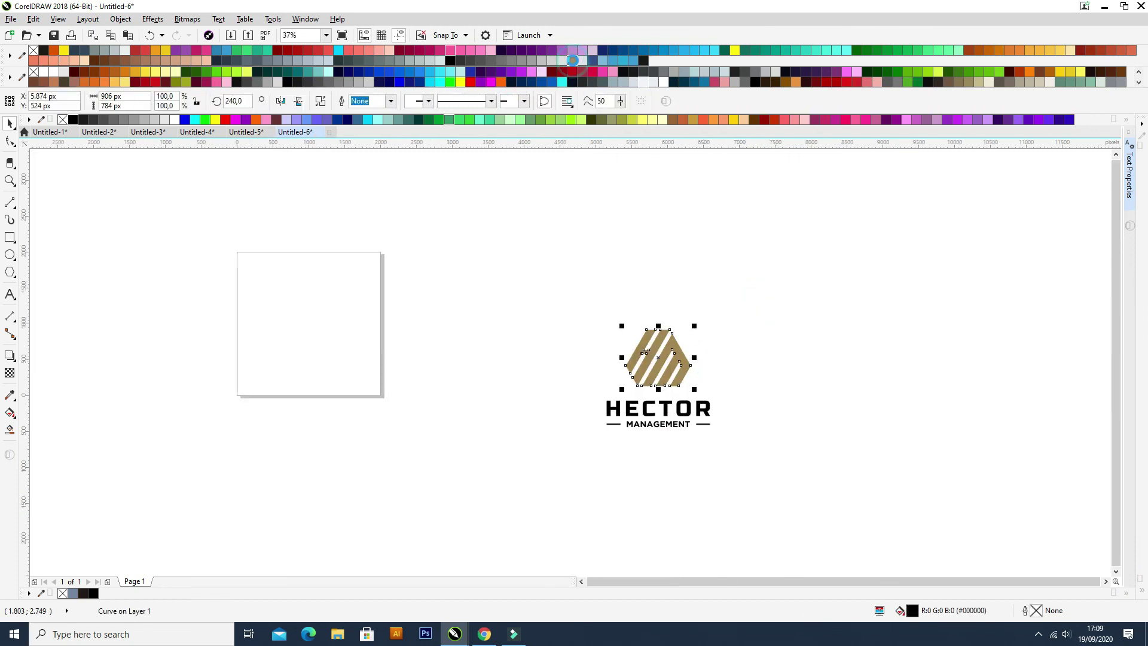
pyautogui.click(411, 70)
# Step: Scale the lettering group down to about 1374 px wide, keeping it centred under the HM symbol
pyautogui.moveTo(727, 410); pyautogui.dragTo(708, 418)
pyautogui.click(735, 446)
pyautogui.moveTo(750, 466); pyautogui.dragTo(561, 394)
pyautogui.scroll(1, 706, 422)
pyautogui.scroll(1, 700, 413)
pyautogui.moveTo(660, 373); pyautogui.dragTo(651, 365)
pyautogui.scroll(-2, 669, 385)
pyautogui.scroll(1, 720, 408)
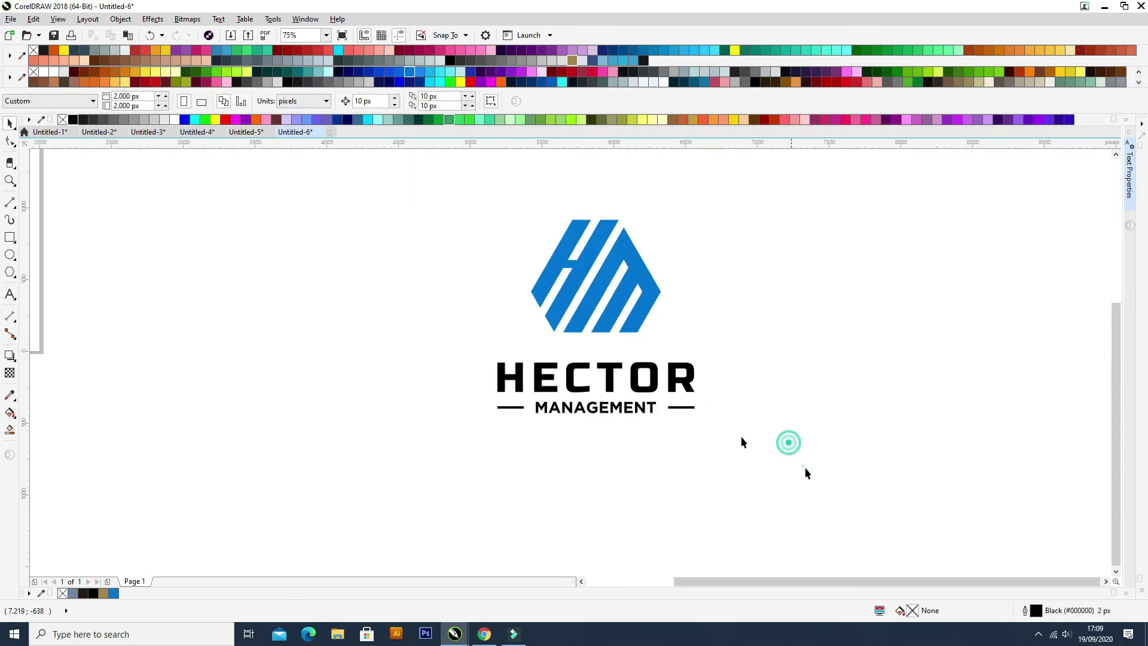
pyautogui.keyDown('shift'); pyautogui.click(601, 308); pyautogui.keyUp('shift')
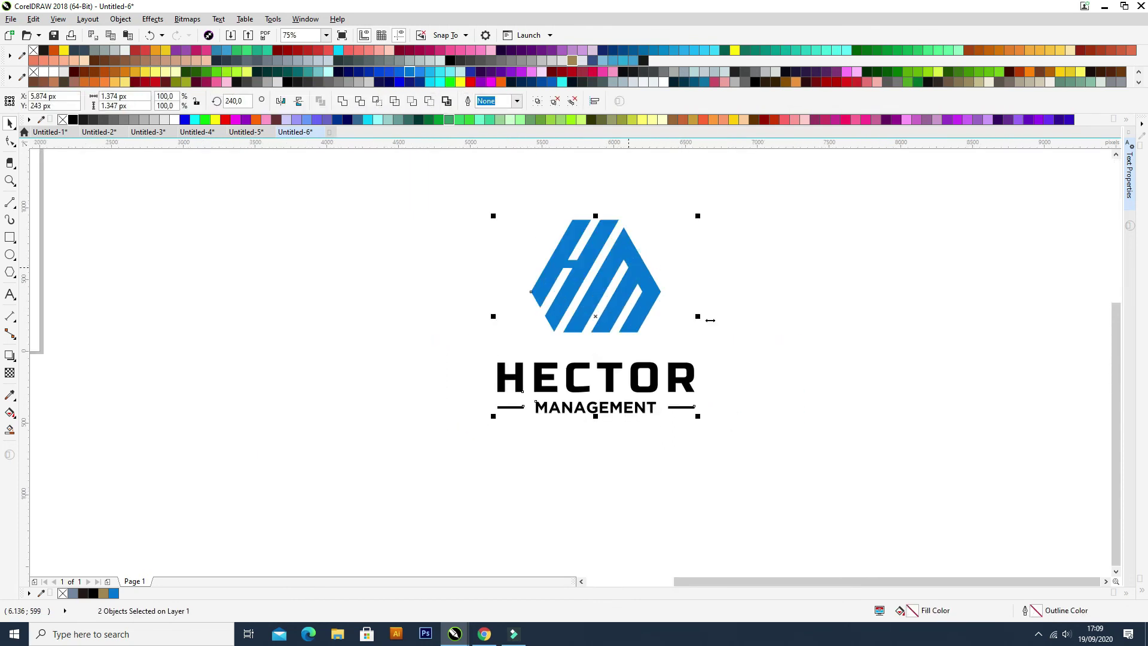
pyautogui.click(591, 382)
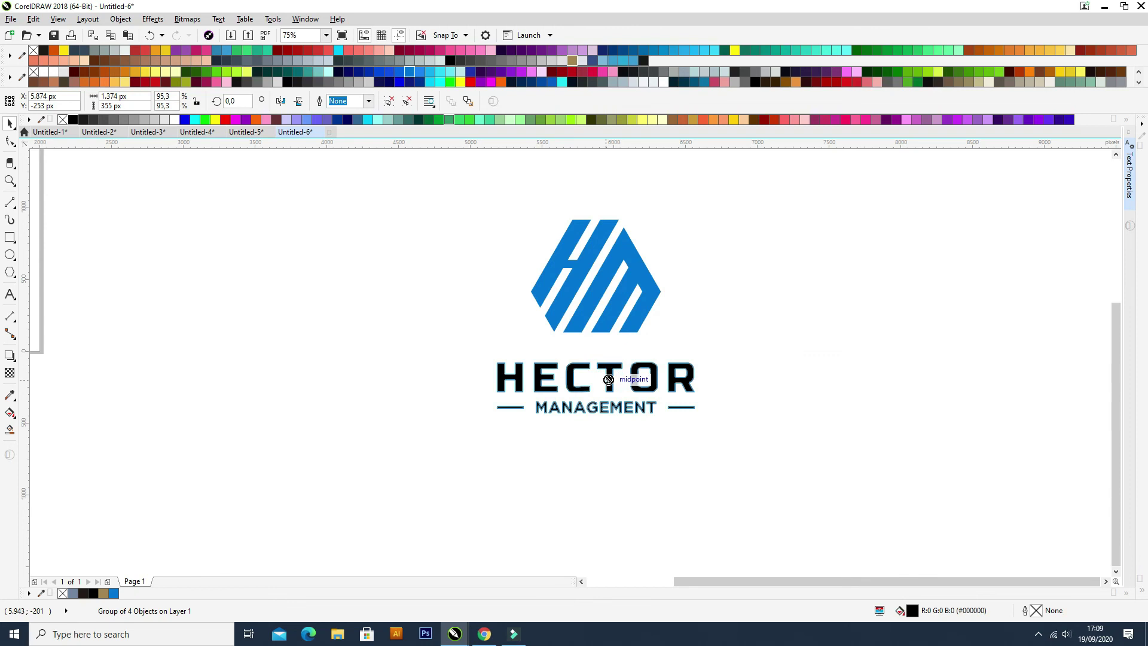
pyautogui.click(777, 410)
pyautogui.scroll(-1, 777, 410)
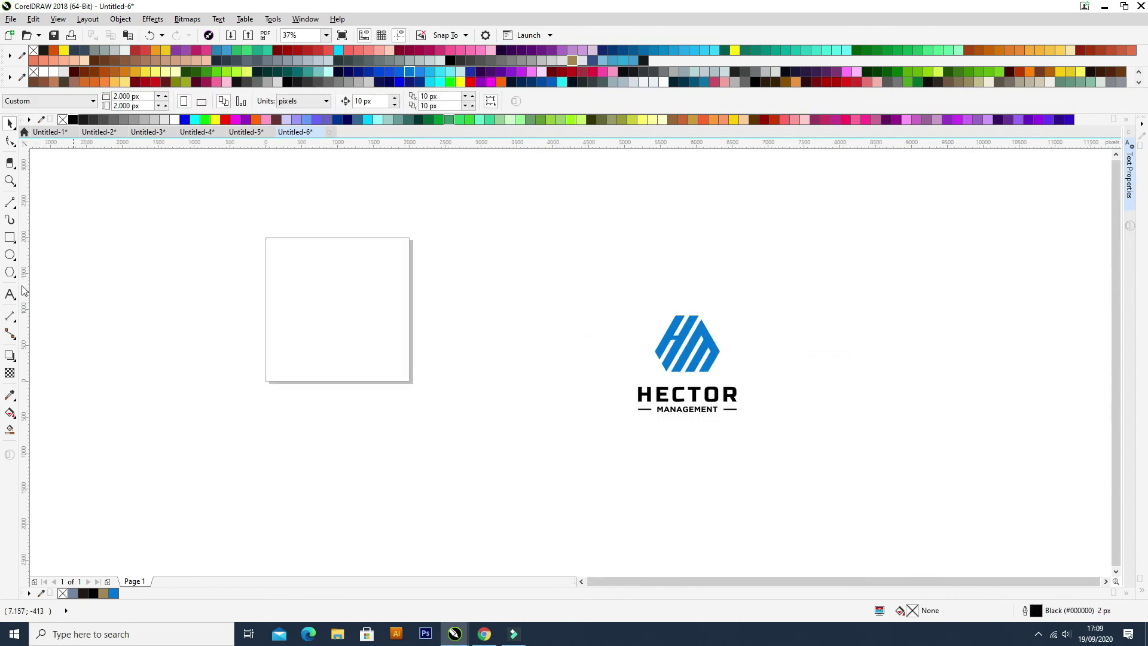
# Step: Add a page-sized rectangle and group the HM symbol with the lettering
pyautogui.doubleClick(10, 239)
pyautogui.moveTo(786, 457); pyautogui.dragTo(787, 458)
pyautogui.hotkey('ctrl', 'g')
pyautogui.click(784, 456)
# Step: Fill the page-sized rectangle with light grey #F2F3F8 and no outline
pyautogui.click(363, 299)
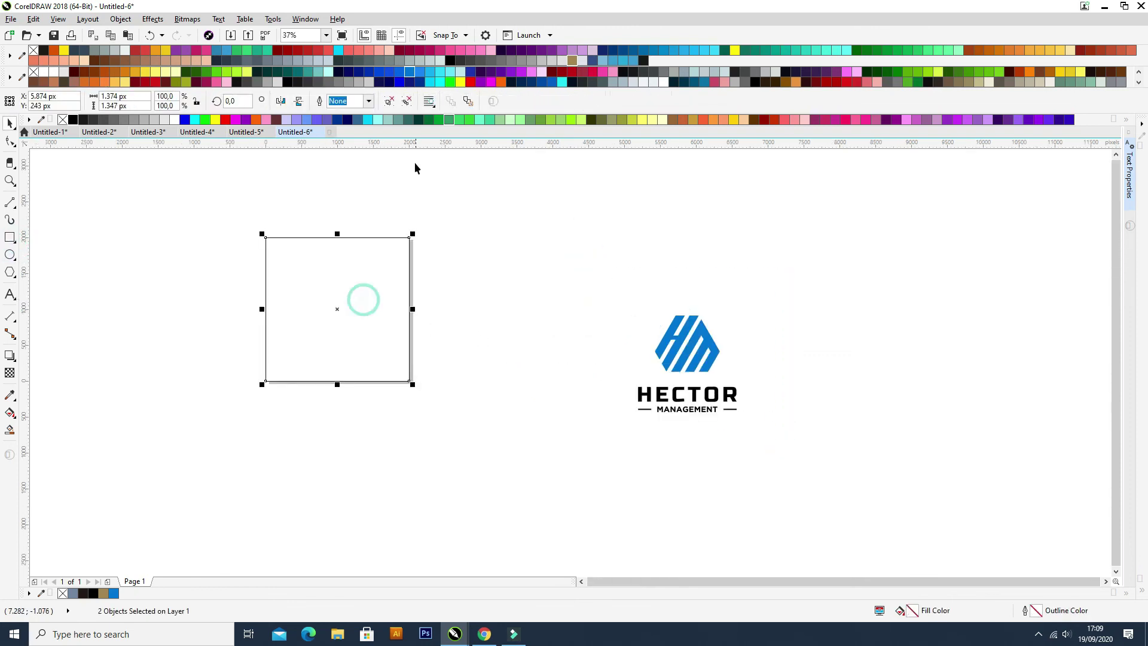
pyautogui.click(644, 83)
pyautogui.click(577, 429)
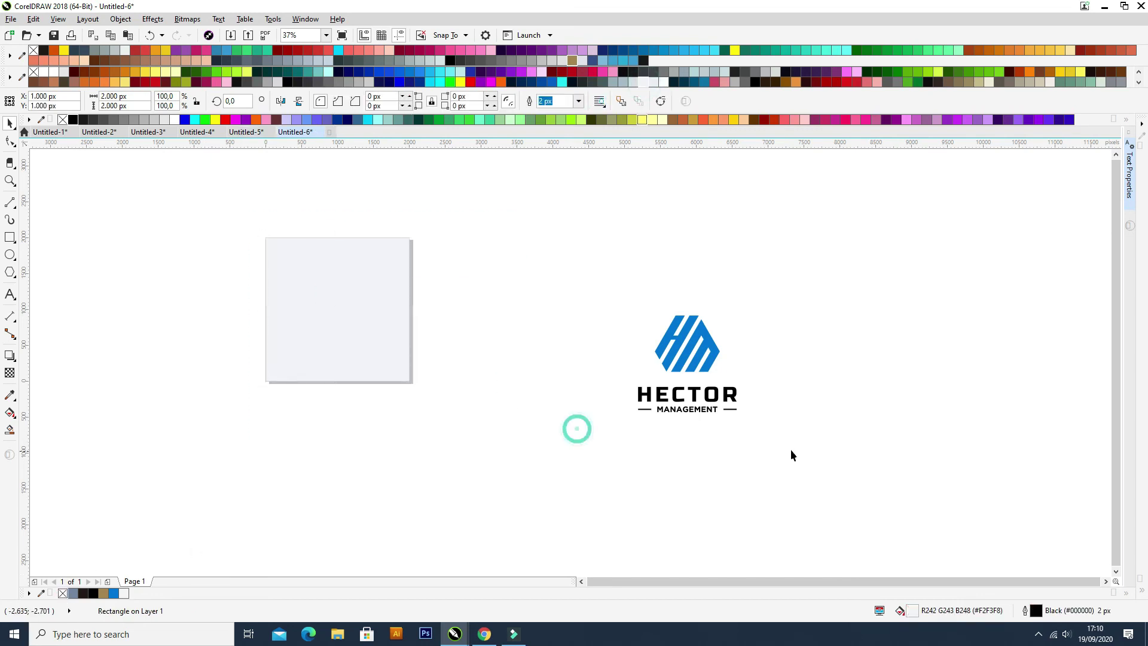
# Step: Centre the grouped logo horizontally and vertically on the light grey background
pyautogui.keyDown('shift'); pyautogui.click(382, 288); pyautogui.keyUp('shift')
pyautogui.press('c')
pyautogui.press('e')
pyautogui.click(583, 300)
pyautogui.moveTo(510, 345); pyautogui.dragTo(788, 383)
pyautogui.scroll(1, 635, 351)
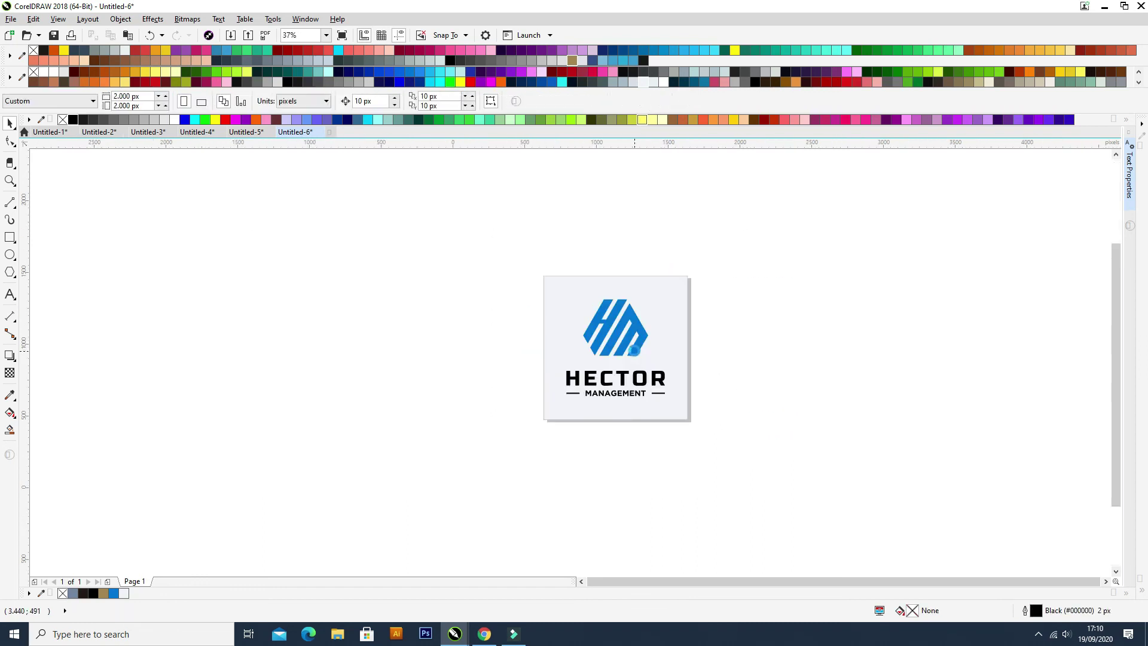
# Step: Scale the logo down around its centre to a little under half the background's width
pyautogui.click(643, 336)
pyautogui.moveTo(696, 242); pyautogui.dragTo(662, 278)
pyautogui.click(726, 337)
pyautogui.moveTo(812, 369); pyautogui.dragTo(792, 359)
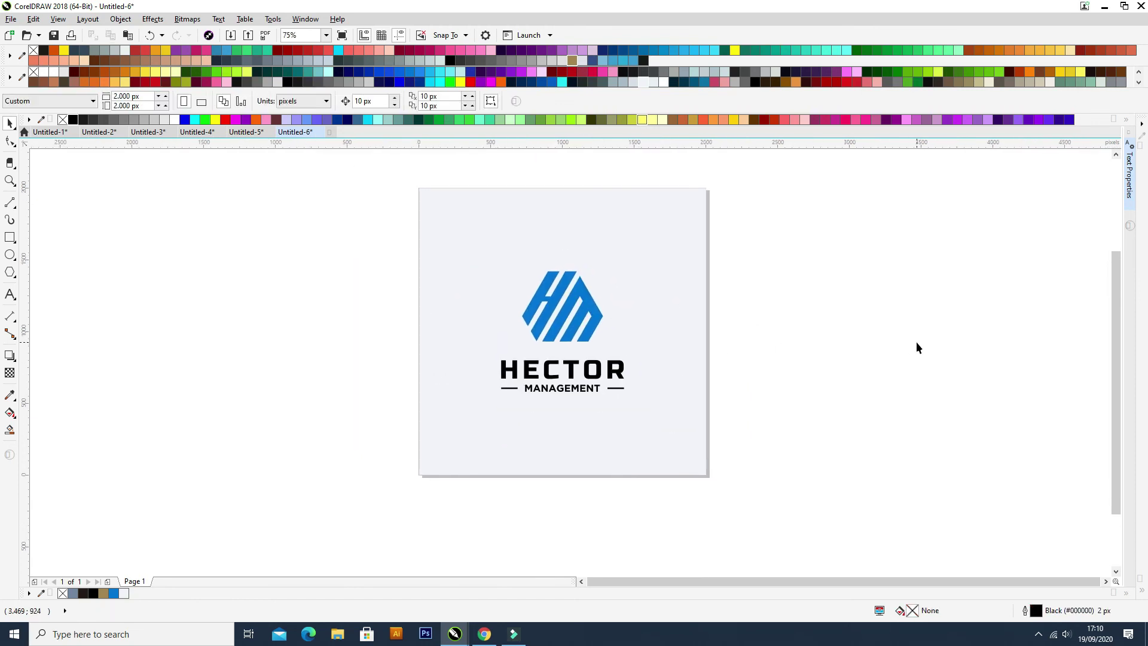